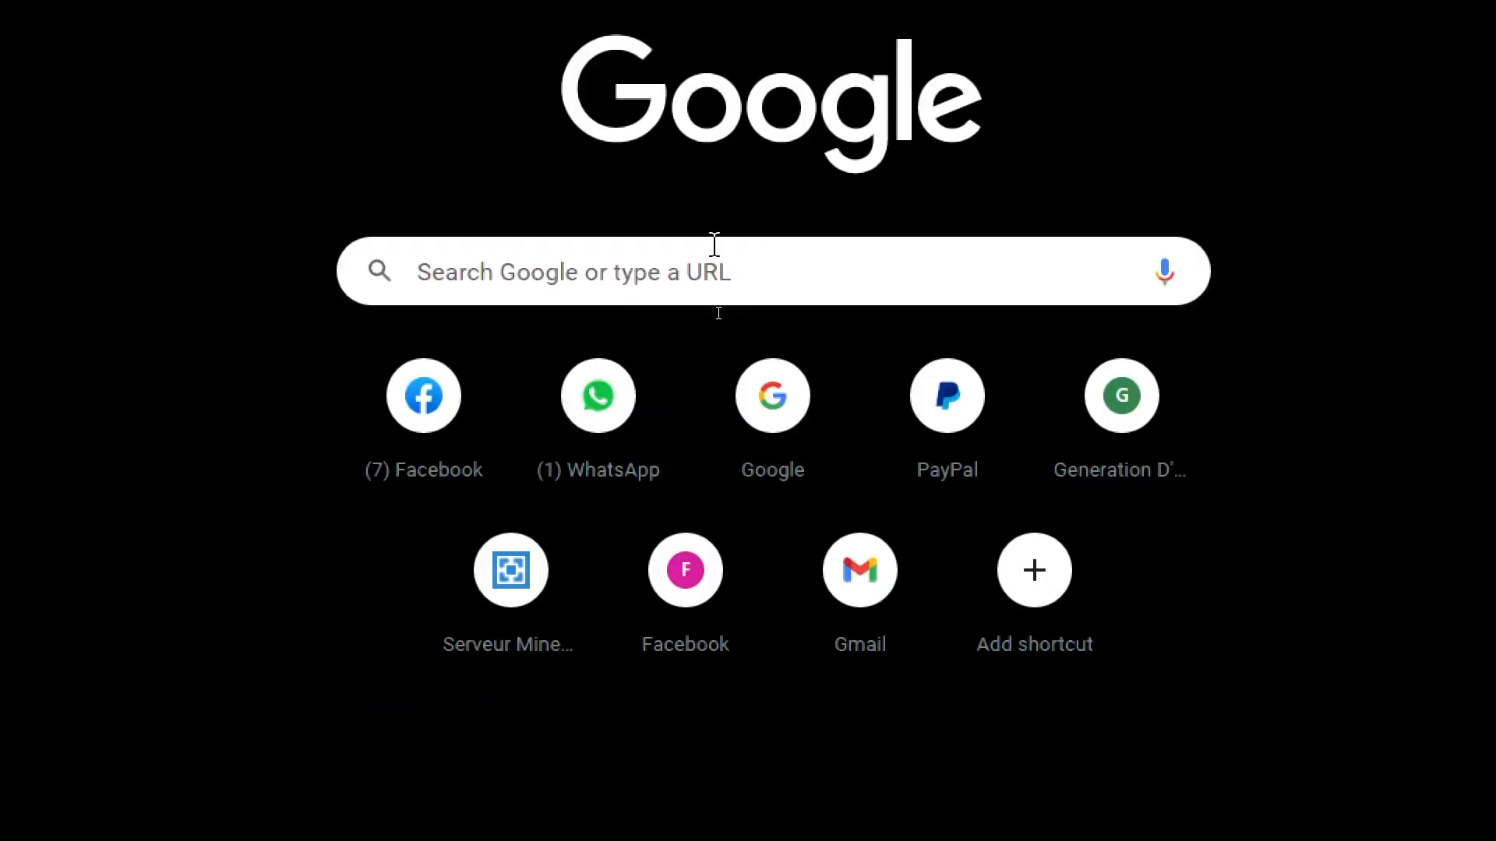
Step: Search Google for "questinnaire" and open QuestionPro's result "Questionnaires: Definition, advantages & examples"
{"action": "left_click", "coordinate": [715, 244]}
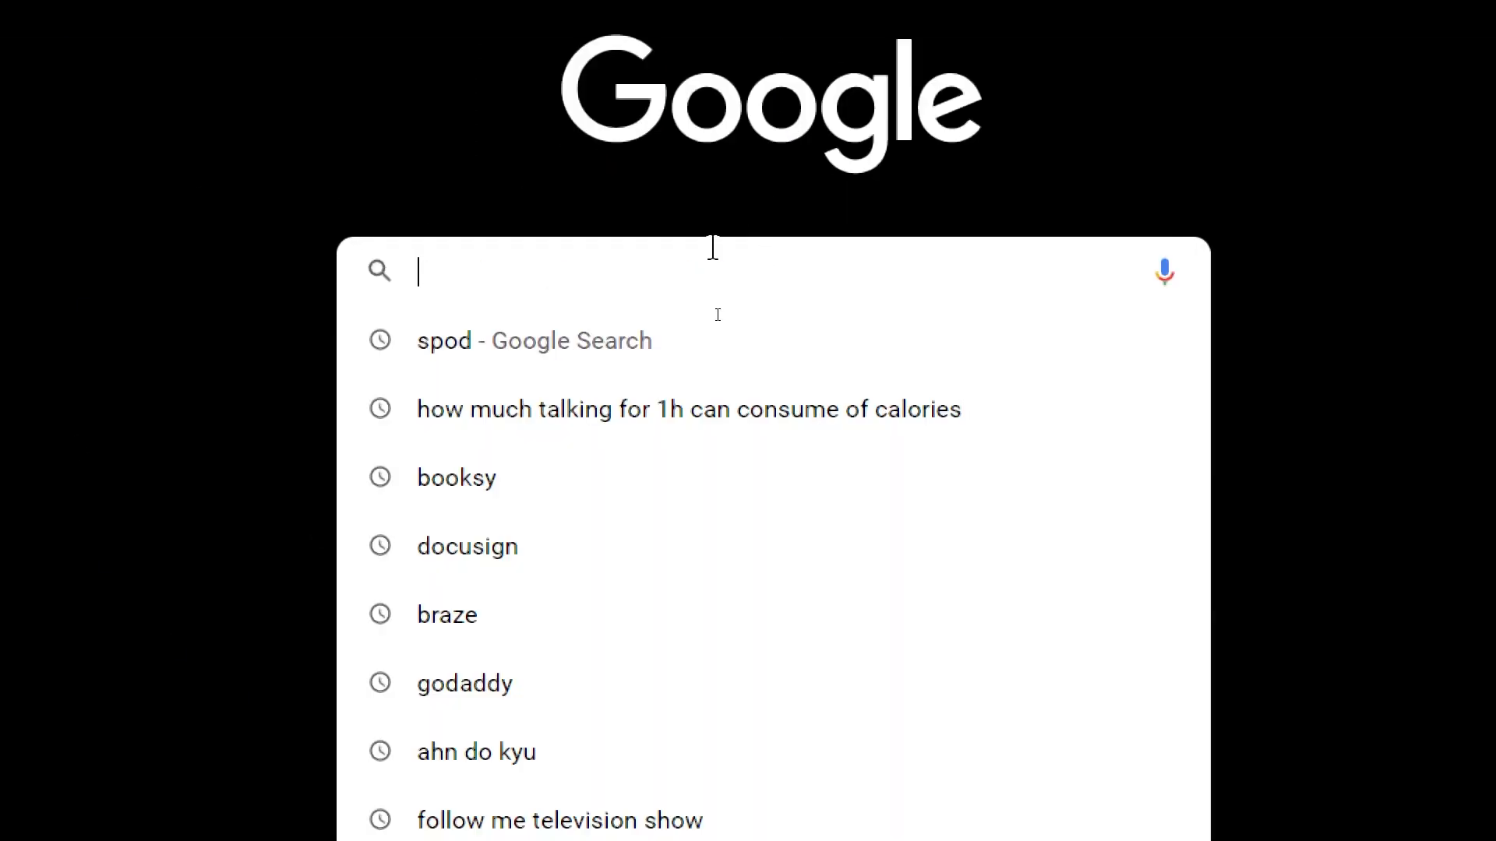
{"action": "type", "text": "questin"}
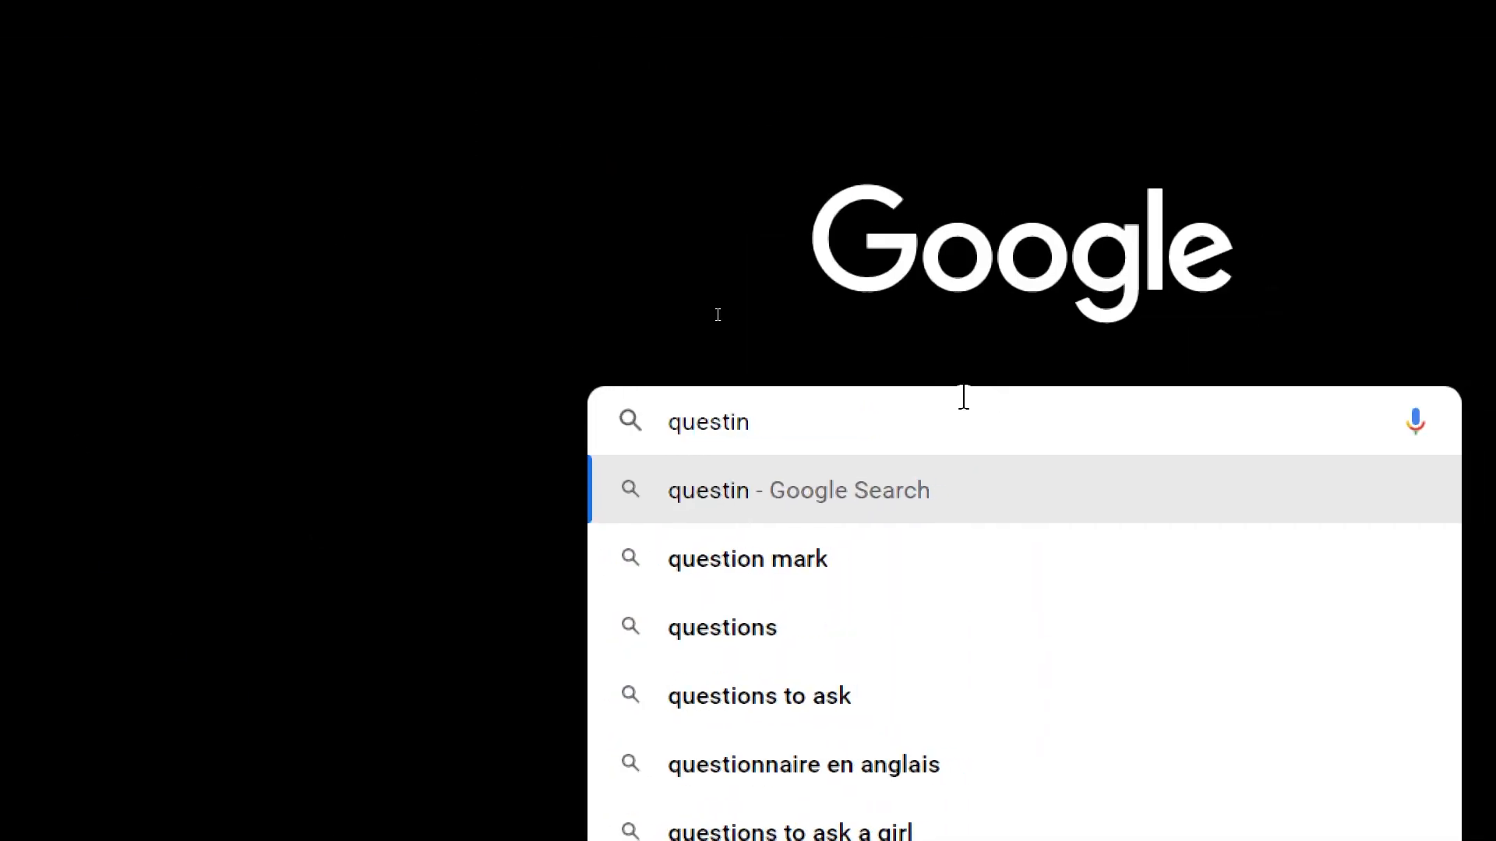
{"action": "type", "text": "naire"}
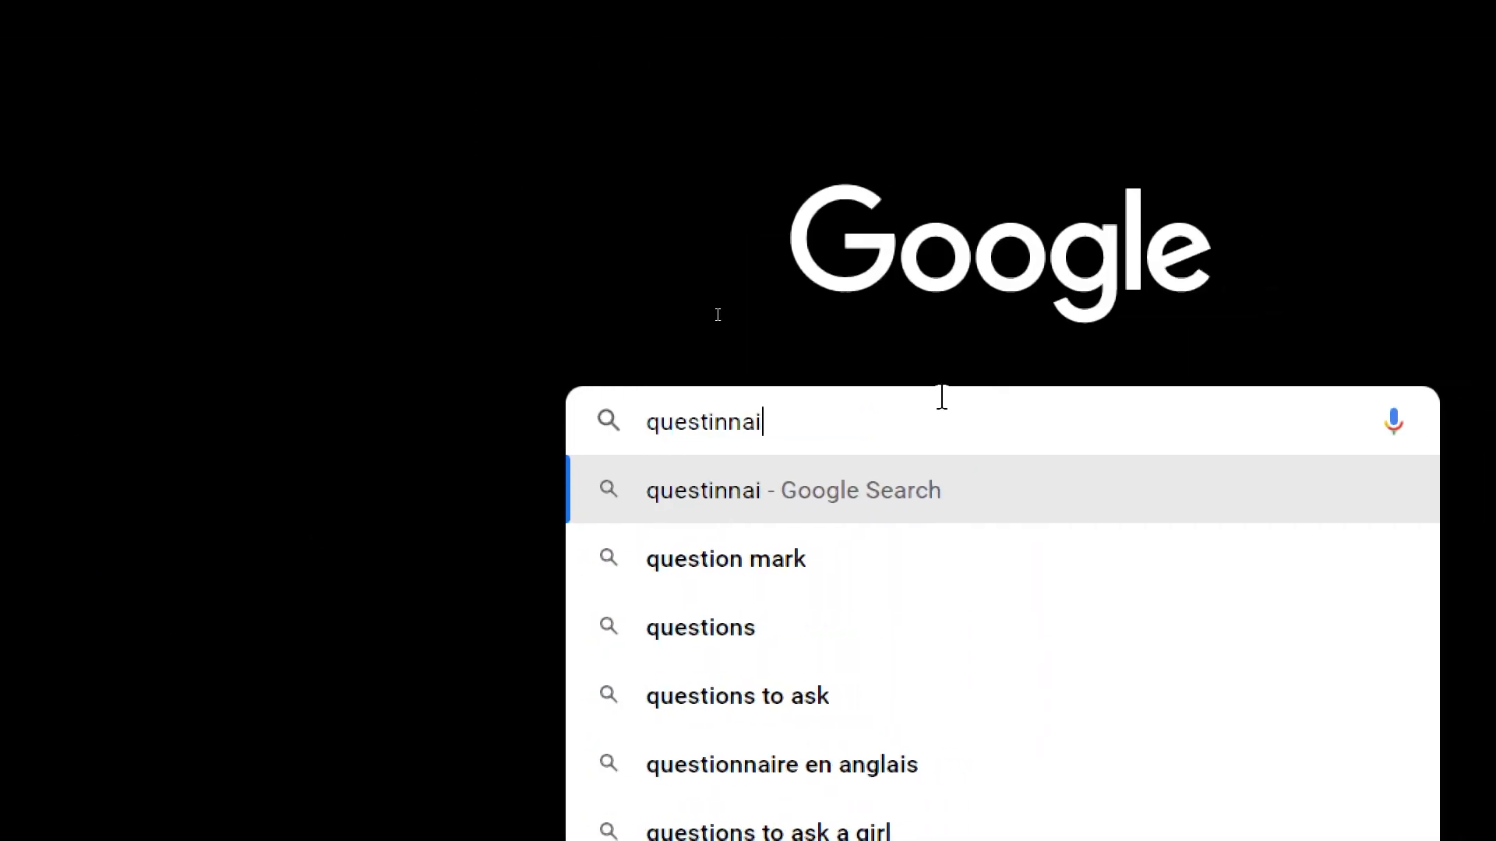
{"action": "key", "text": "Return"}
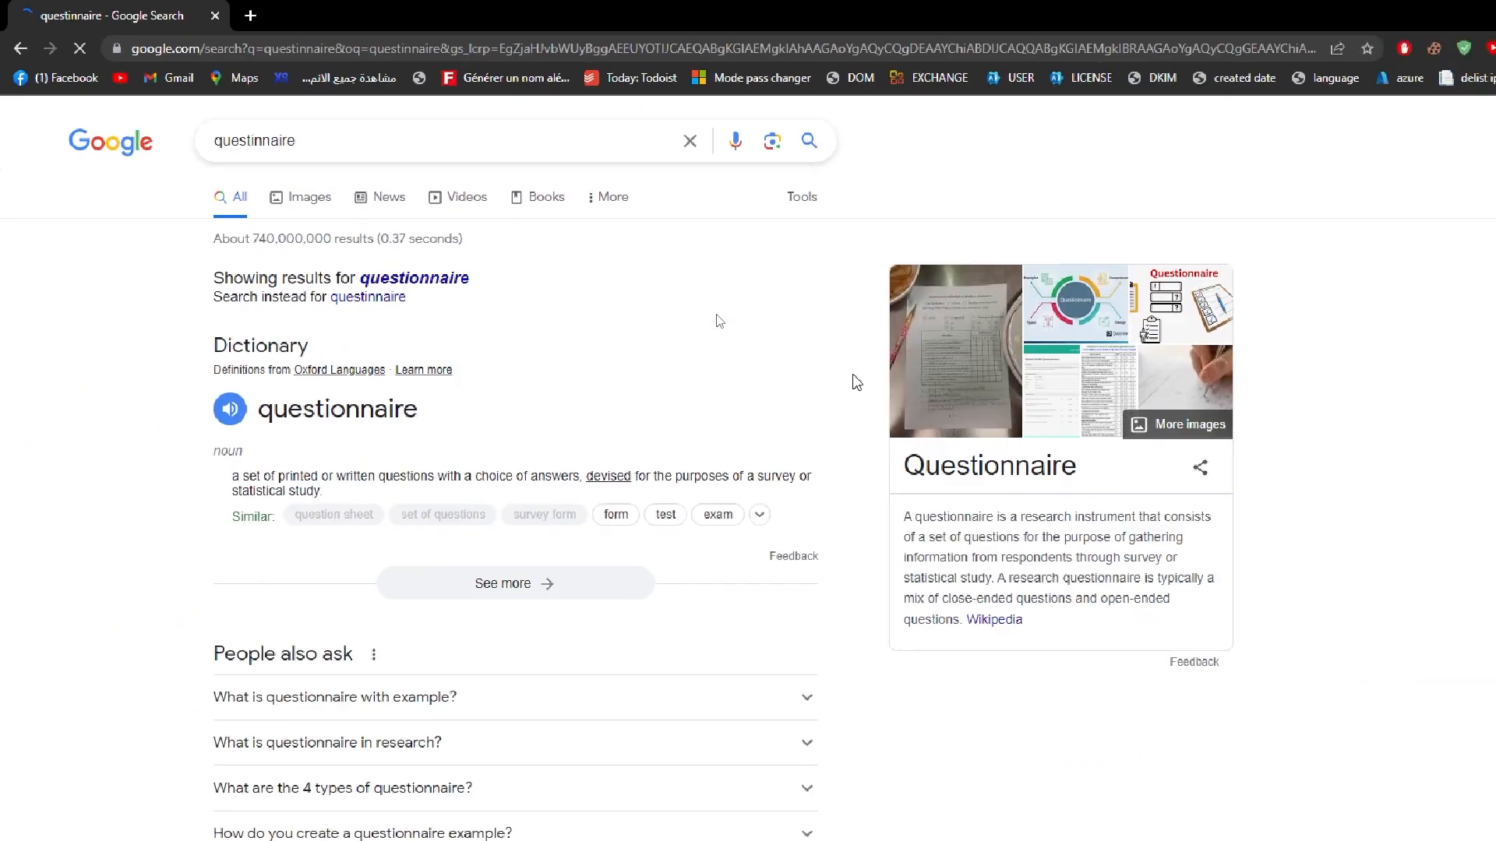
{"action": "scroll", "coordinate": [1490, 255], "scroll_direction": "down", "scroll_amount": 1}
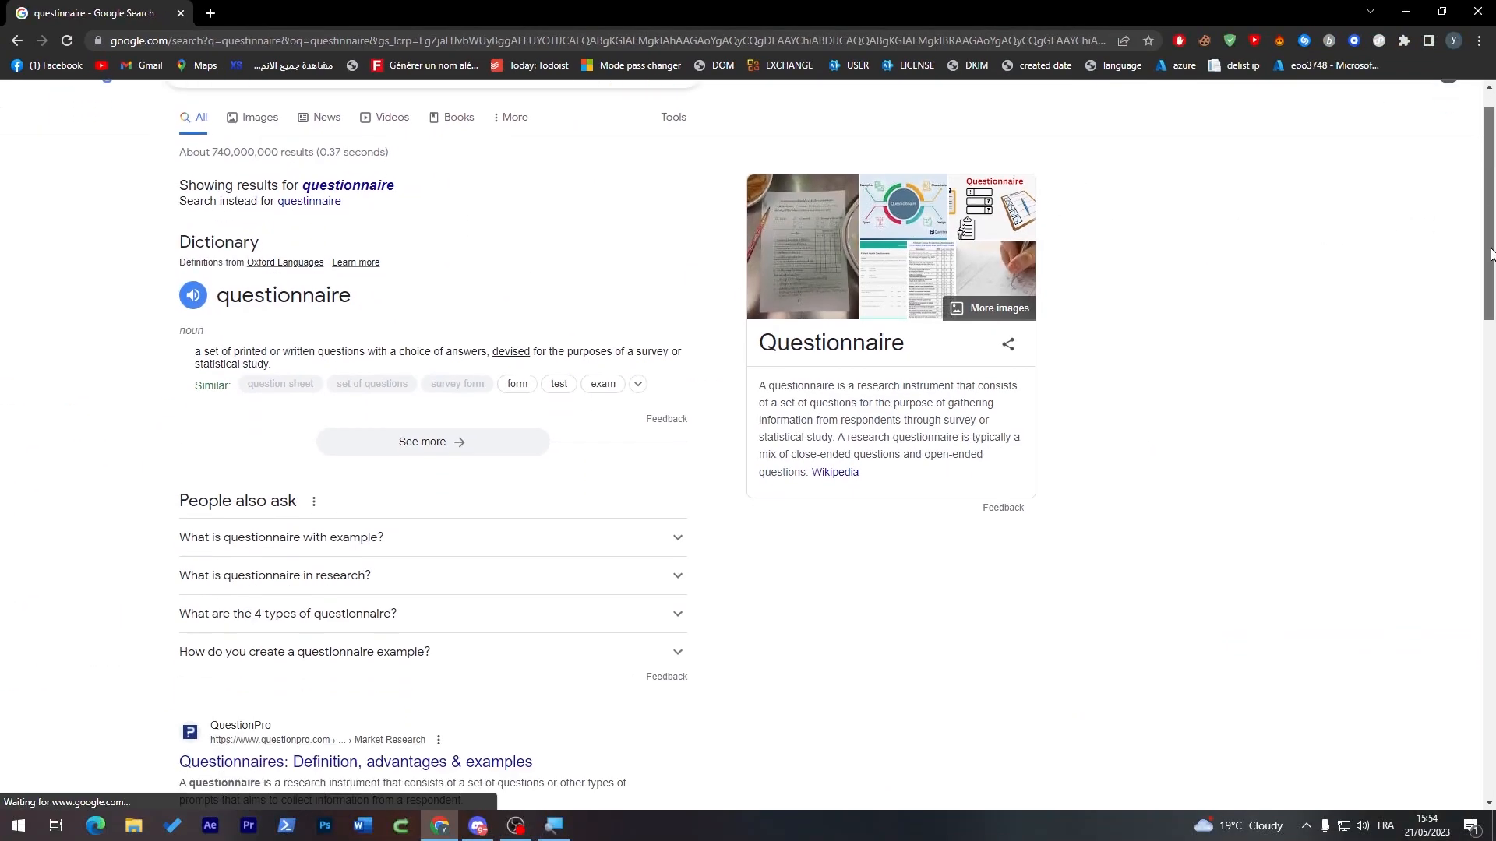
{"action": "left_click_drag", "start_coordinate": [1490, 250], "coordinate": [1448, 365]}
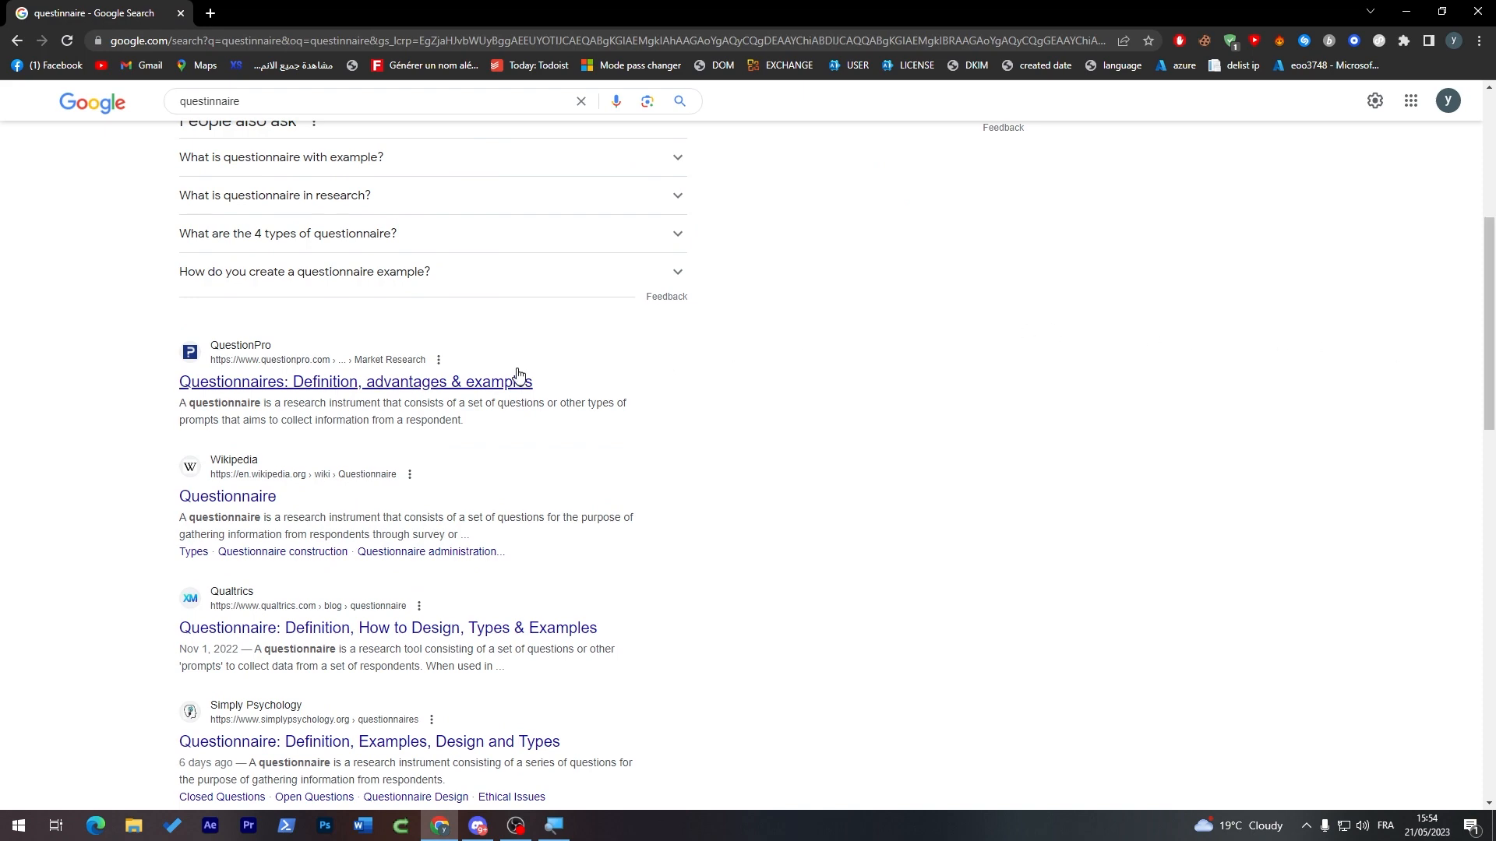
{"action": "left_click", "coordinate": [340, 394]}
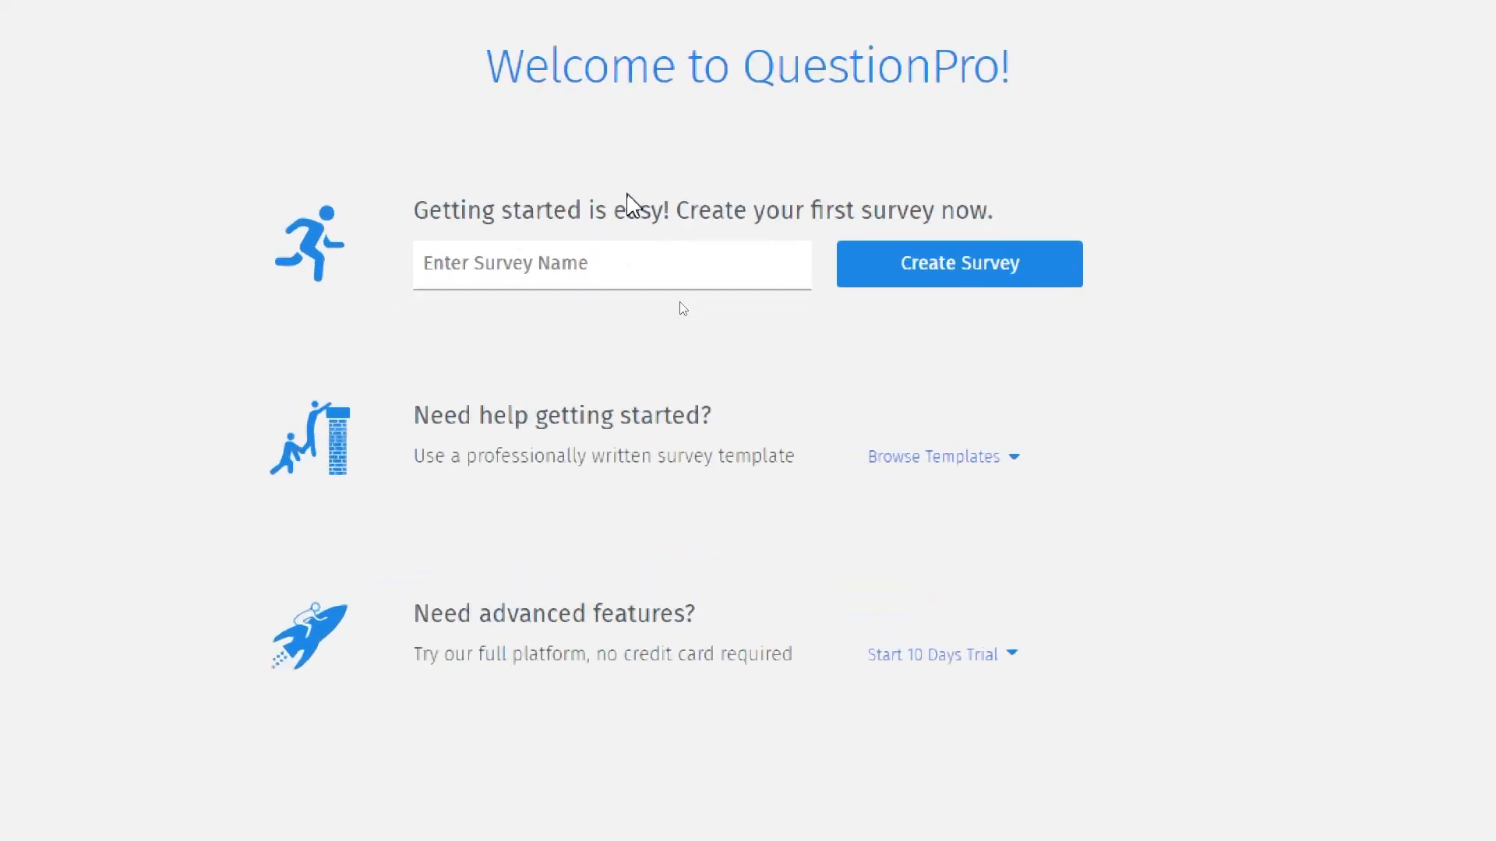
Step: Create a first survey named "Tutorial"
{"action": "left_click", "coordinate": [476, 259]}
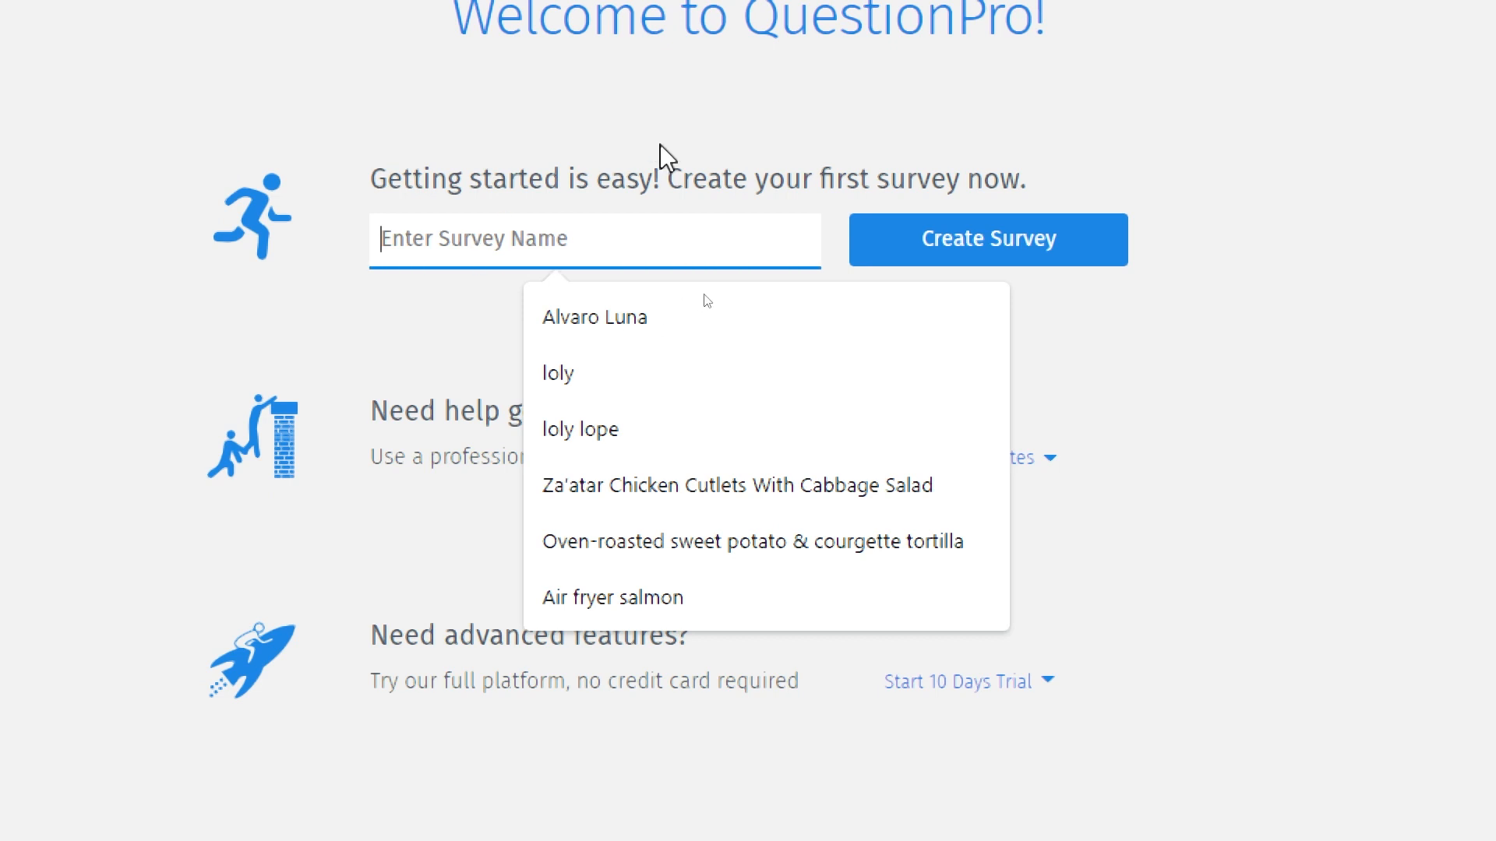
{"action": "type", "text": "Tutorial"}
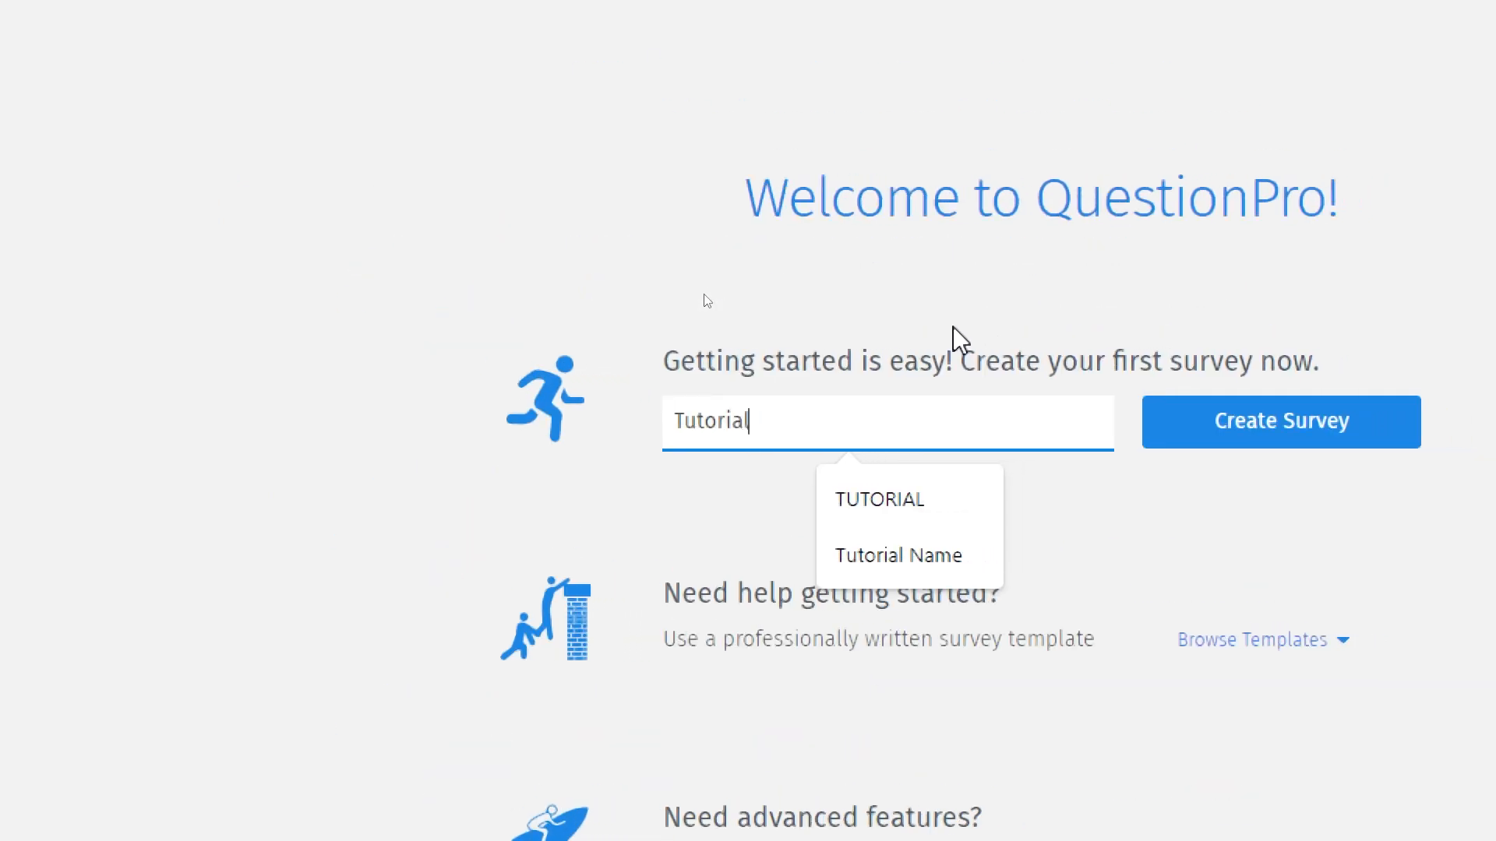
{"action": "left_click", "coordinate": [959, 340]}
{"action": "left_click", "coordinate": [1284, 448]}
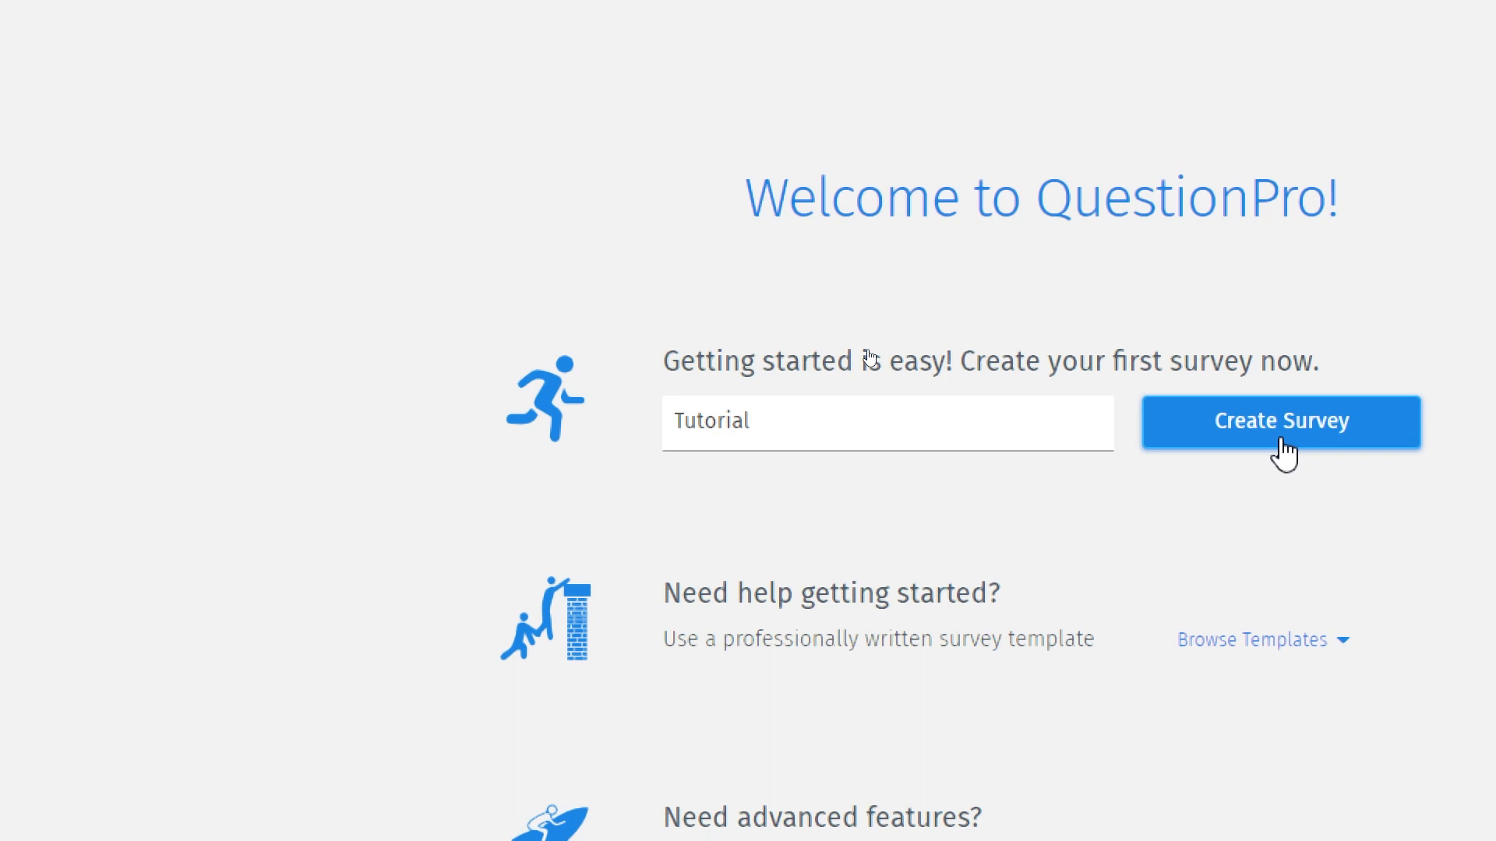
{"action": "left_click", "coordinate": [1408, 417]}
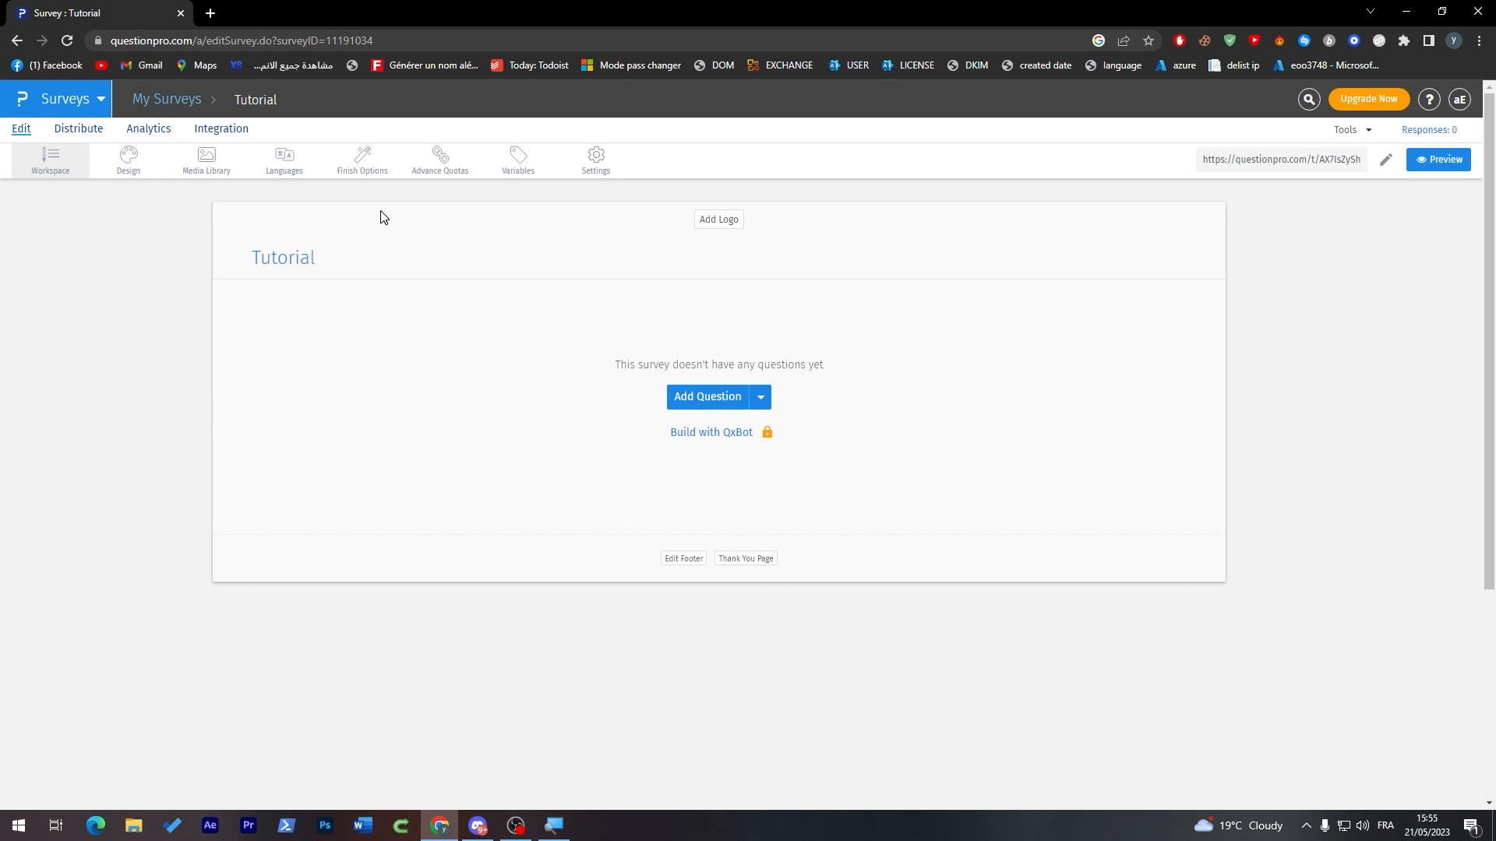
Step: Open ChatGPT in a new browser tab and, in a new chat, ask "give me a title for football survey"
{"action": "left_click", "coordinate": [210, 13]}
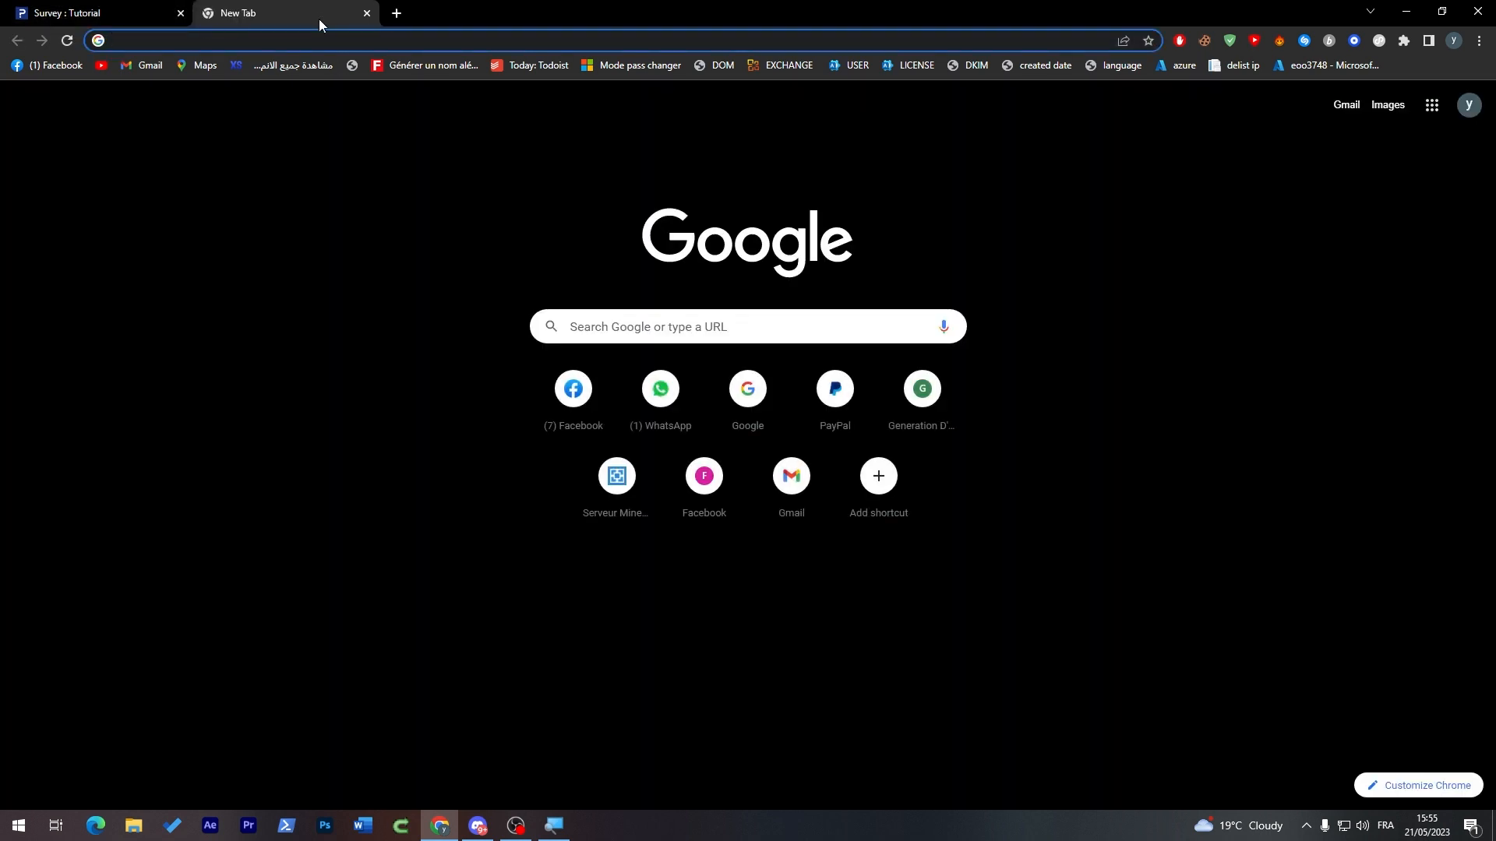
{"action": "type", "text": "ch"}
{"action": "key", "text": "Return"}
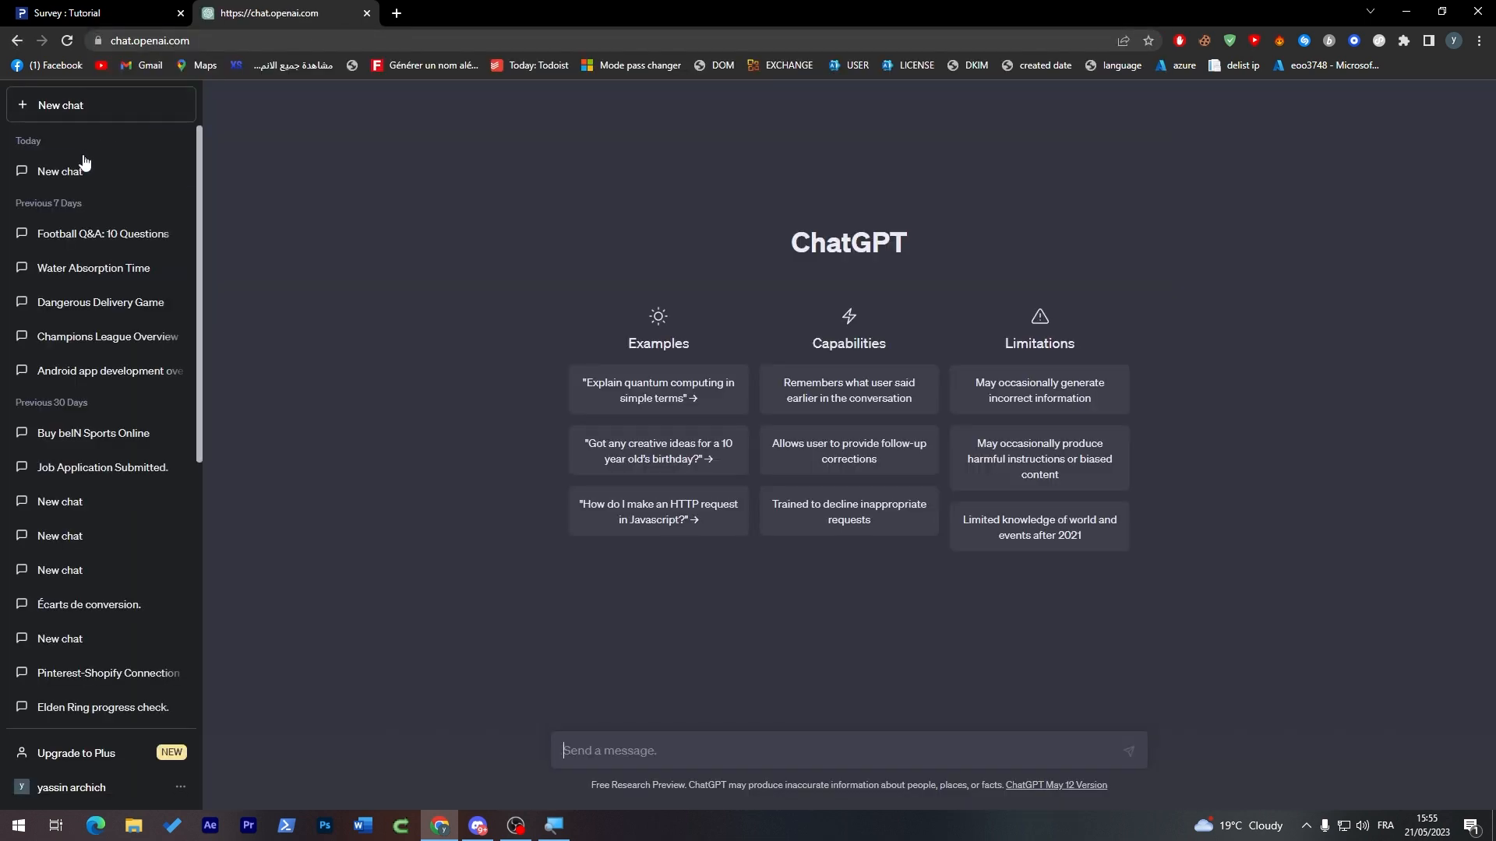
{"action": "left_click", "coordinate": [99, 109]}
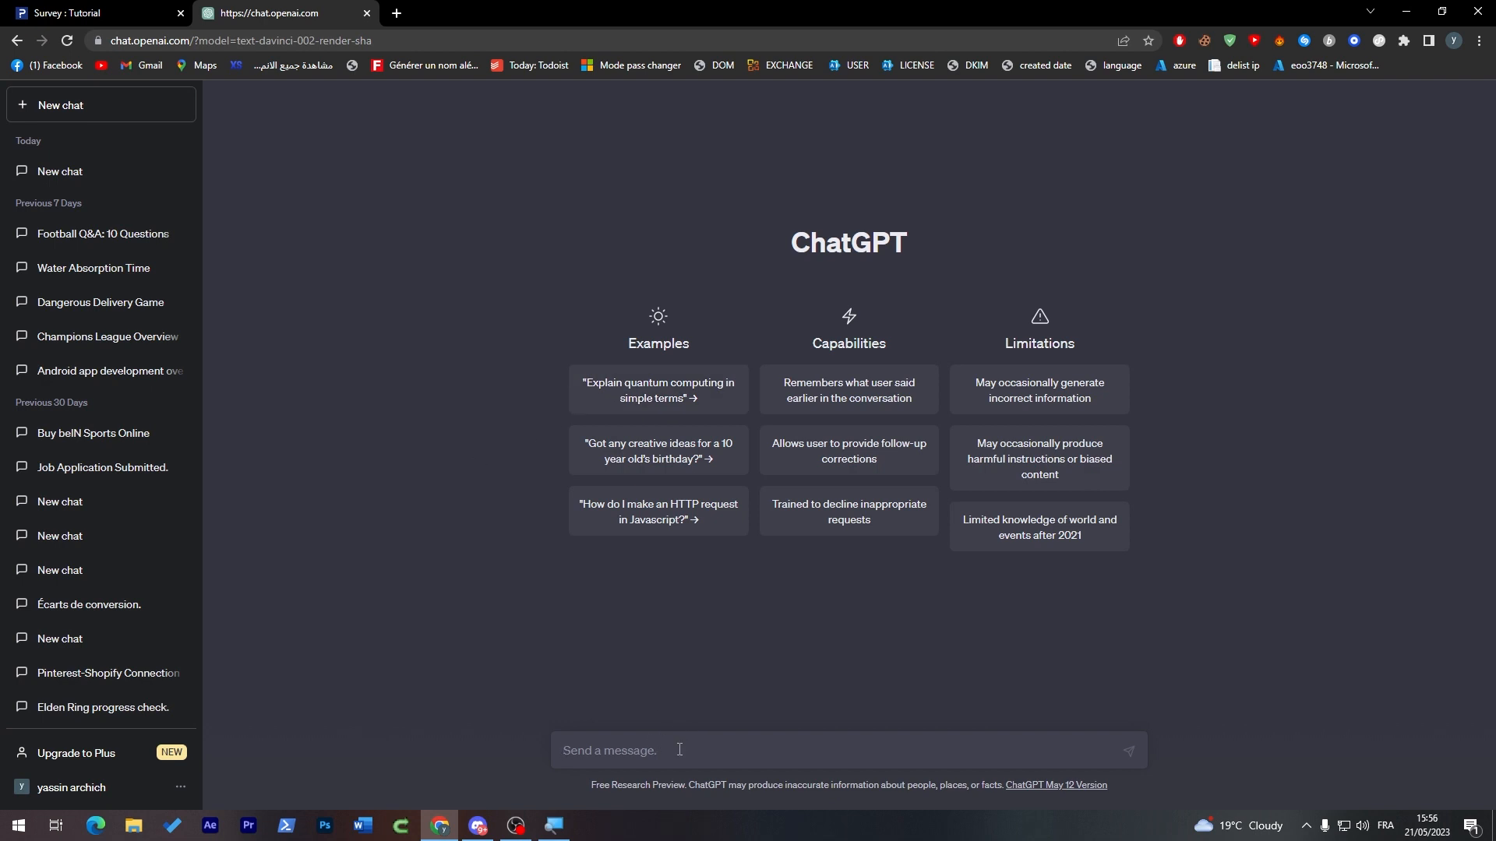
{"action": "type", "text": "give me a title for football survey"}
{"action": "key", "text": "Return"}
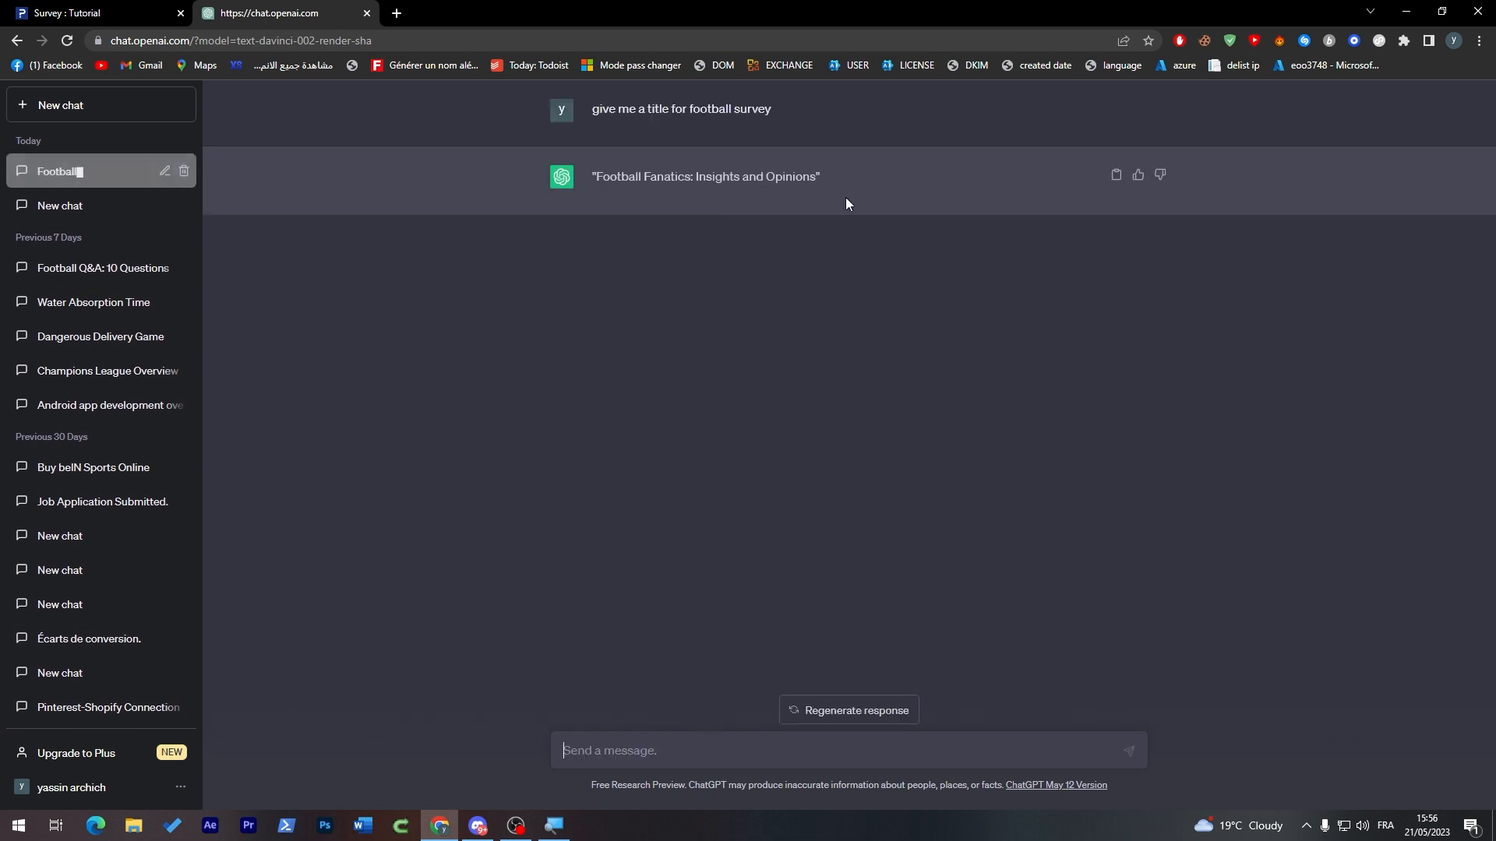
Step: Copy ChatGPT's suggestion into the QuestionPro survey heading so it reads "Football Fanatics: Insights and Opinions"
{"action": "left_click_drag", "start_coordinate": [817, 178], "coordinate": [606, 178]}
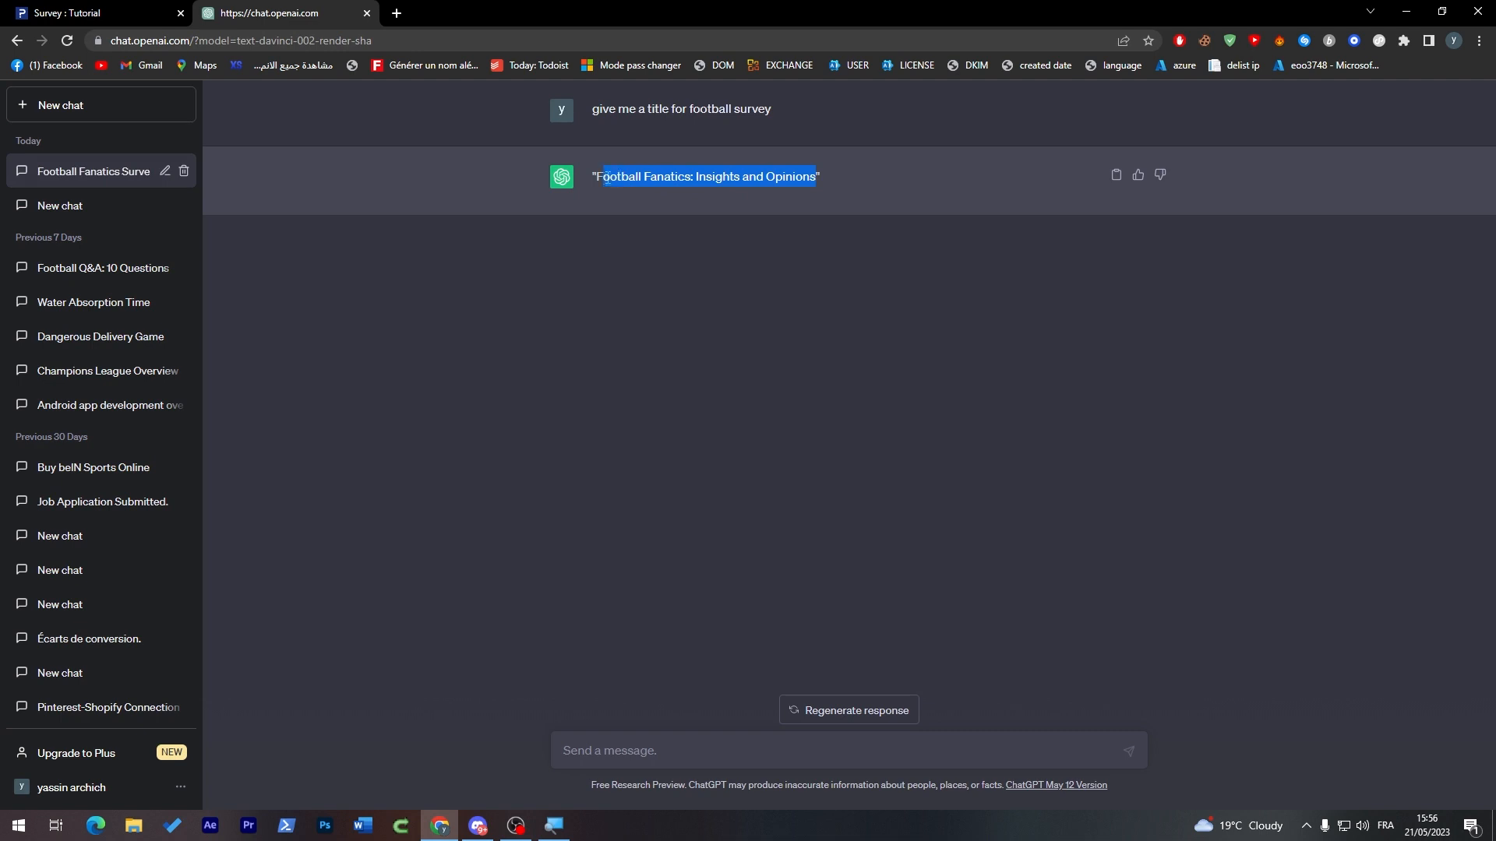
{"action": "left_click", "coordinate": [67, 13]}
{"action": "double_click", "coordinate": [299, 257]}
{"action": "type", "text": "Football Fanatics: Insights and Opinions"}
{"action": "left_click", "coordinate": [260, 296]}
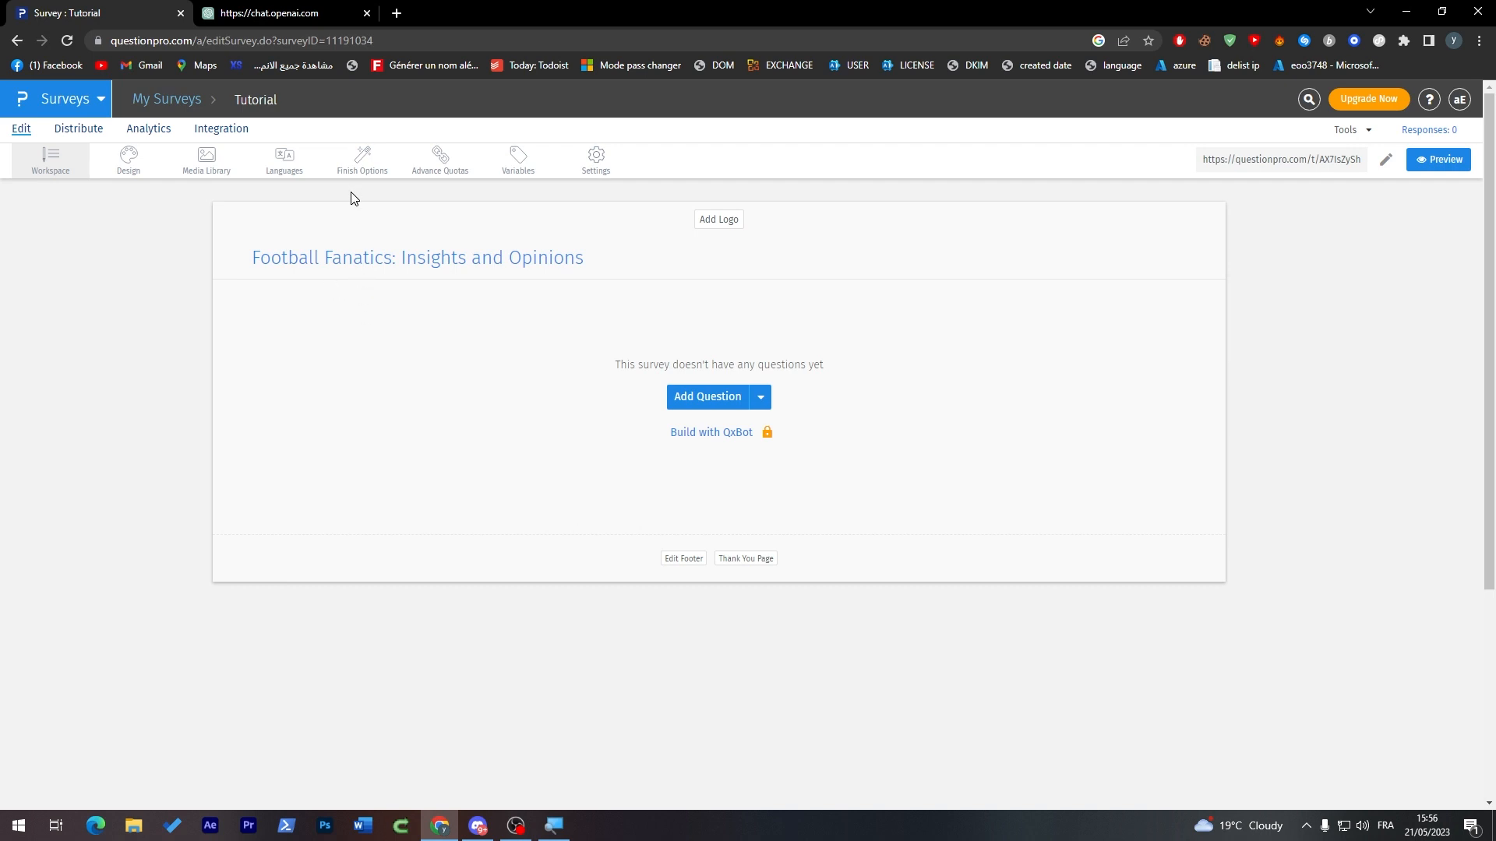
Step: Switch back to ChatGPT and ask "give me some questions to put in that survey" in the same chat
{"action": "left_click", "coordinate": [310, 13]}
{"action": "left_click", "coordinate": [533, 238]}
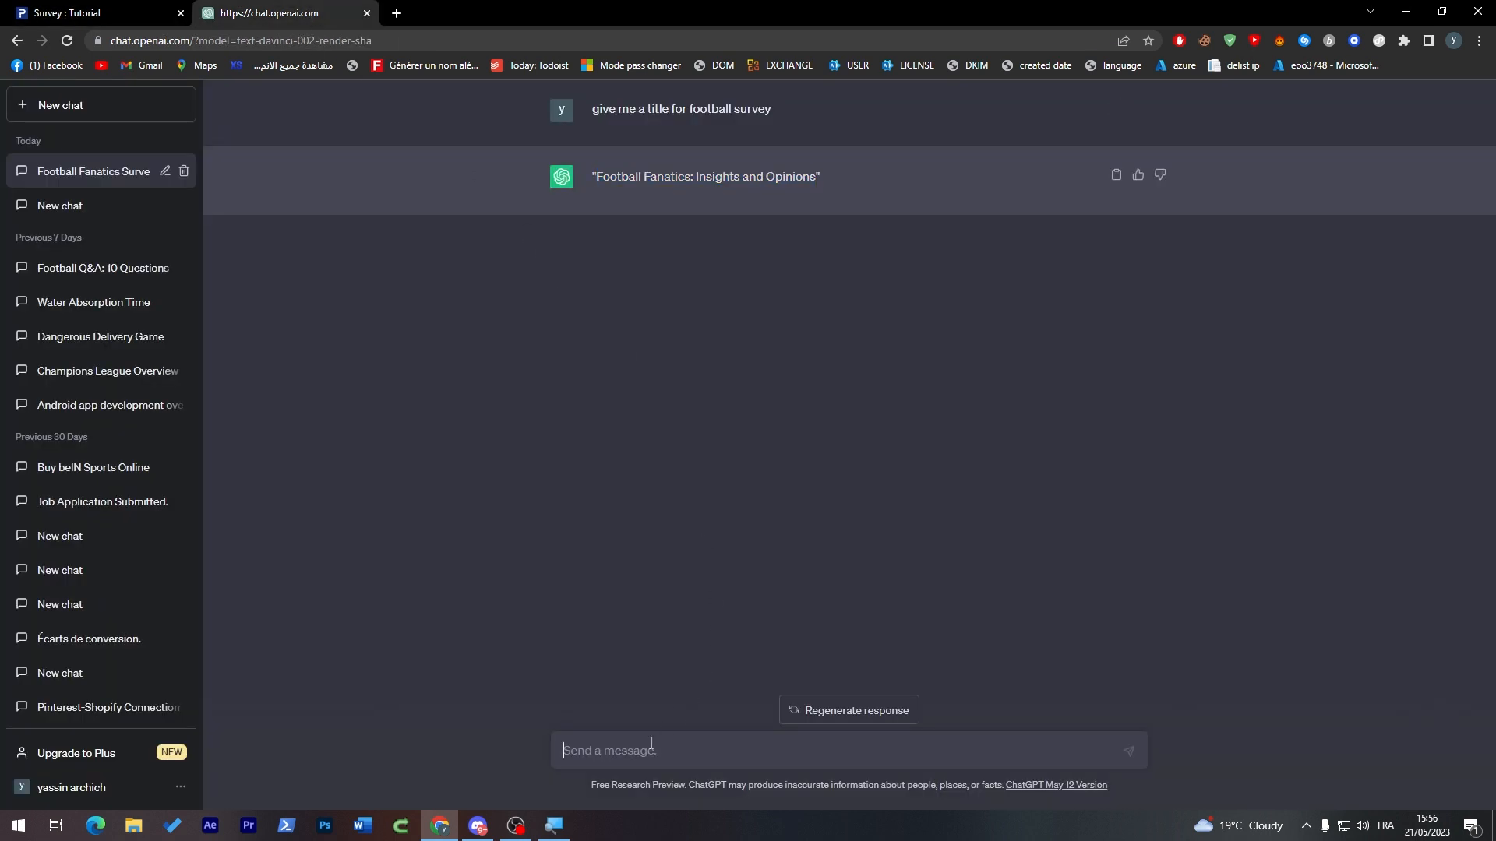
{"action": "type", "text": "give me some questions to put in that survey"}
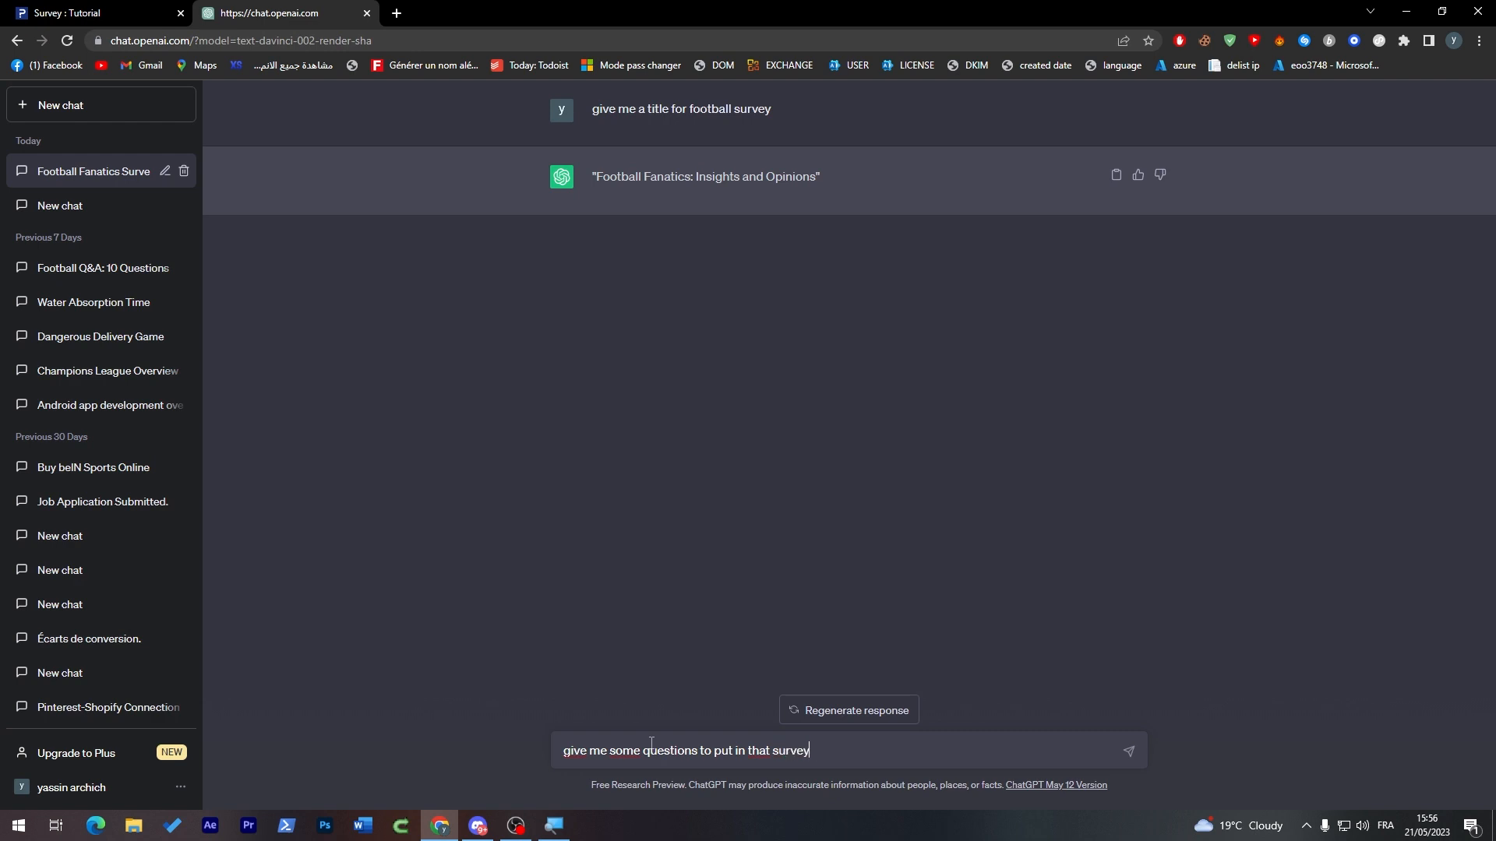
{"action": "key", "text": "Return"}
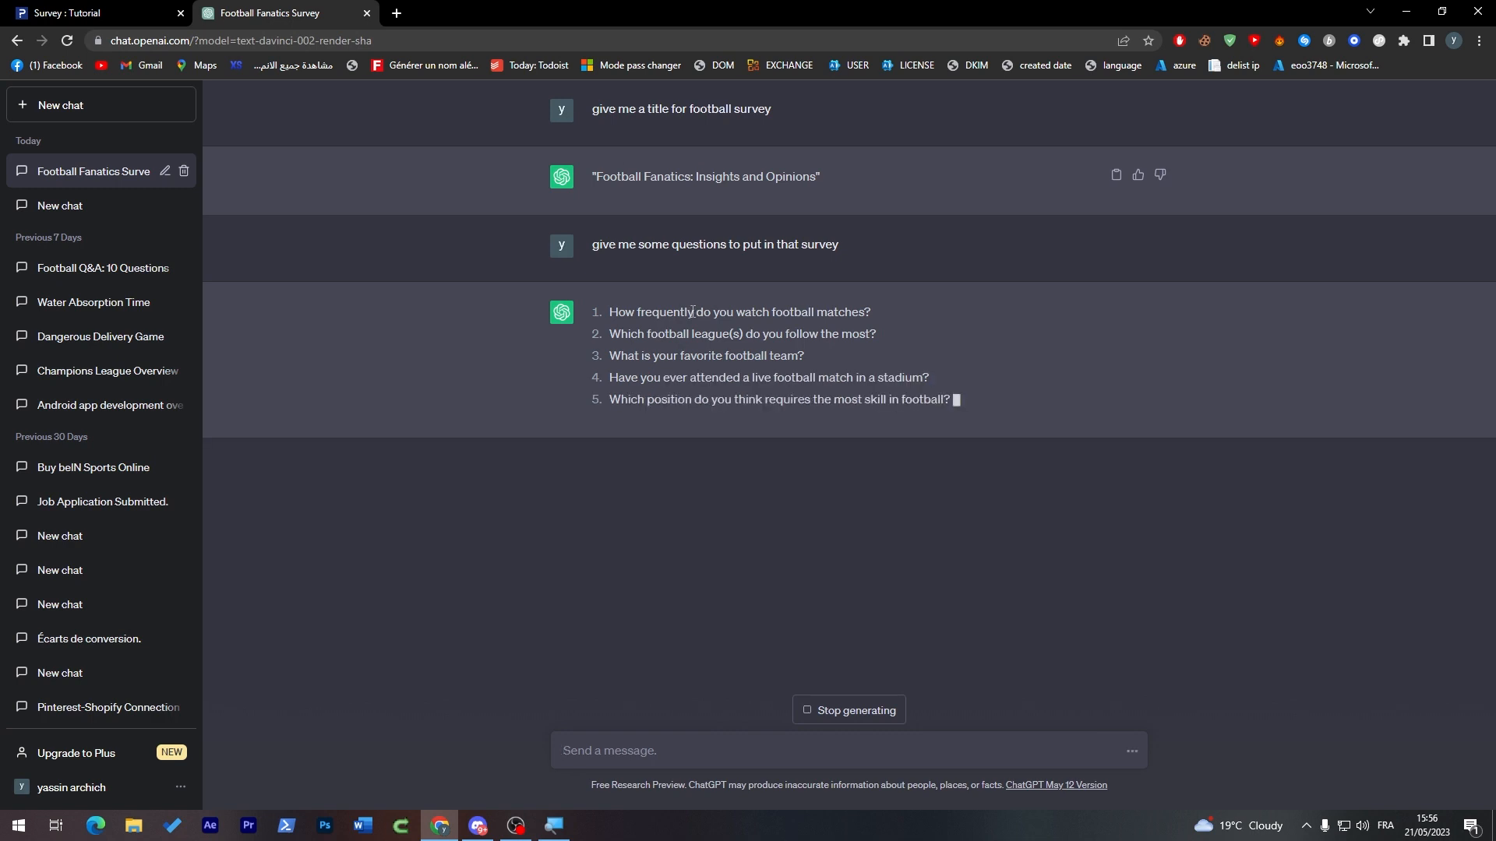
Step: Stop the running answer and send the follow-up request "and give me some options for each question"
{"action": "type", "text": "and give me som"}
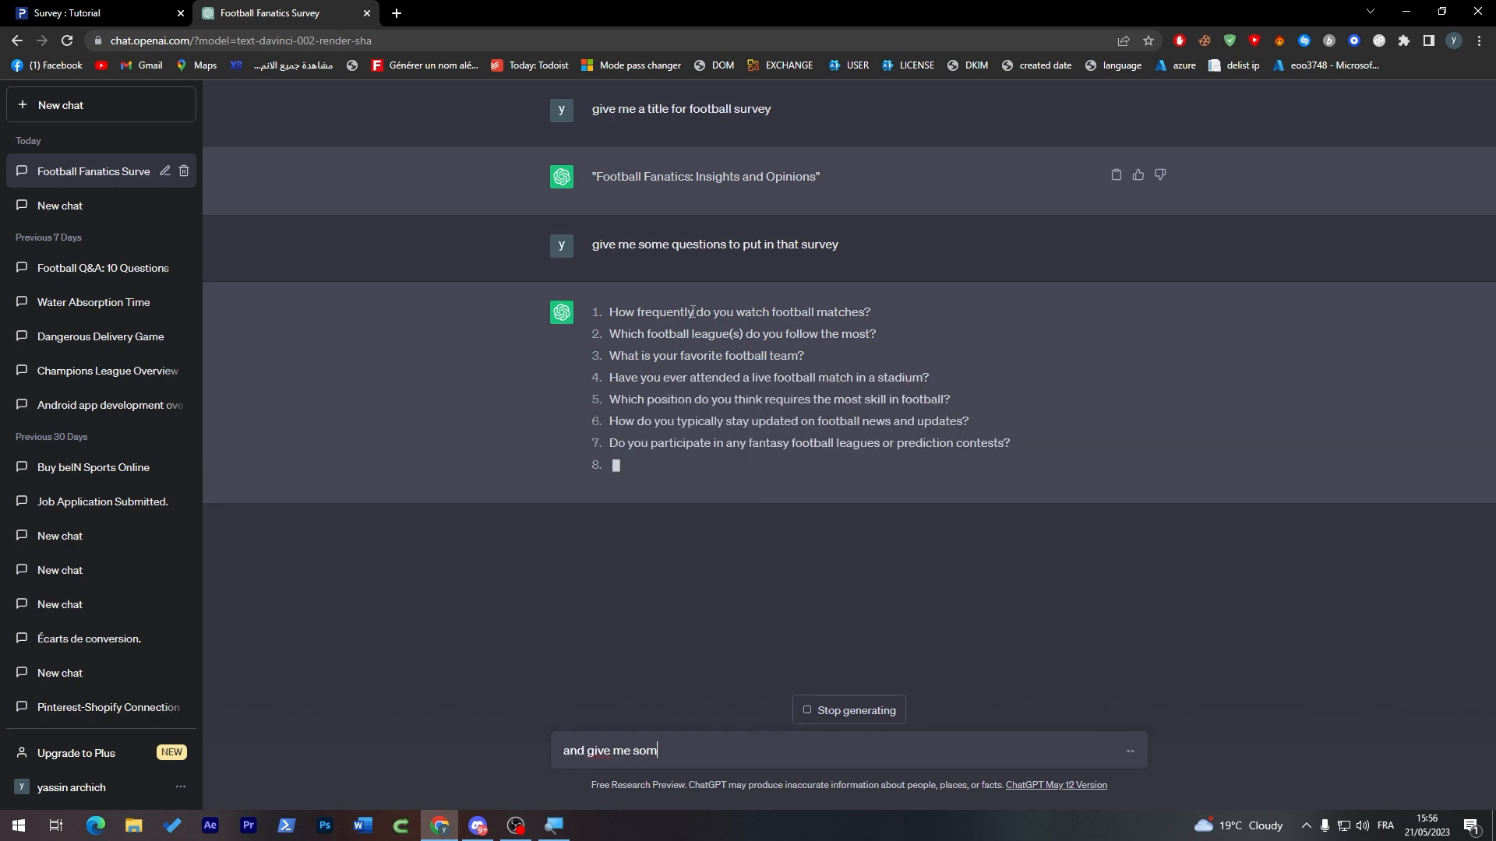
{"action": "type", "text": "e options for ea"}
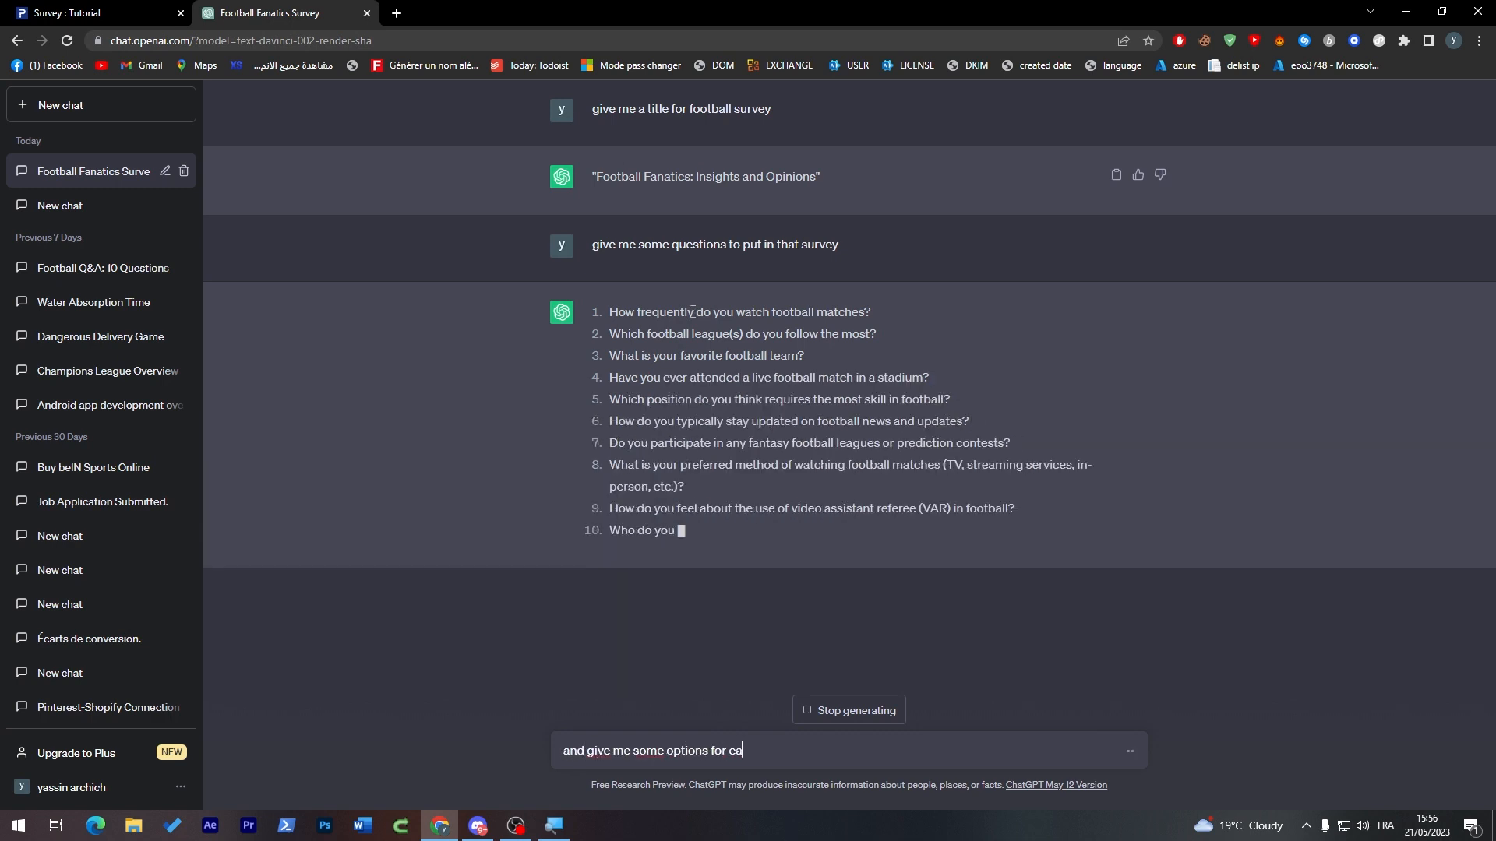
{"action": "type", "text": "ch question"}
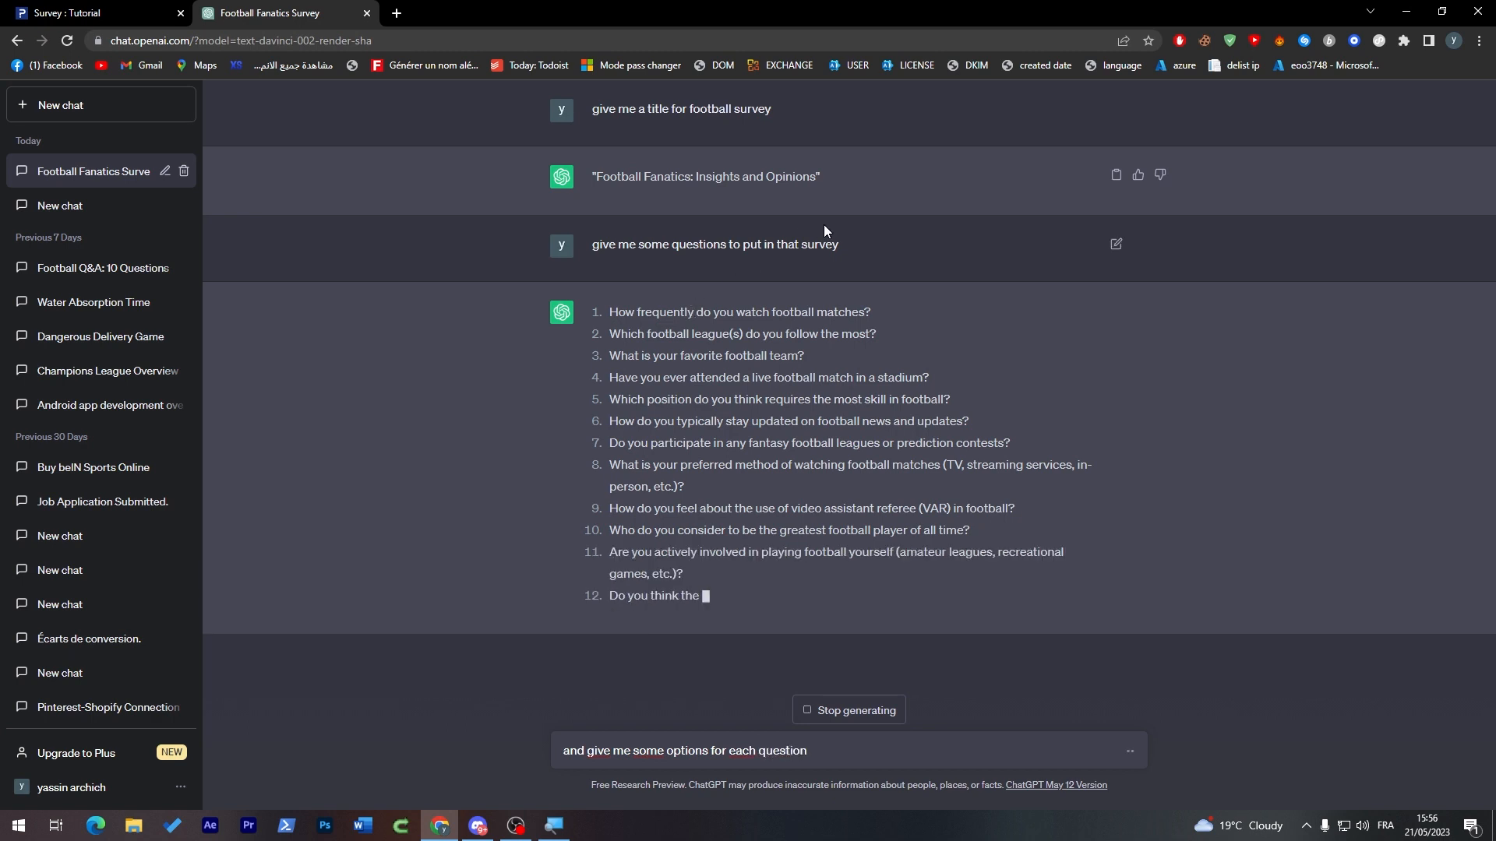
{"action": "left_click", "coordinate": [866, 709]}
{"action": "key", "text": "Return"}
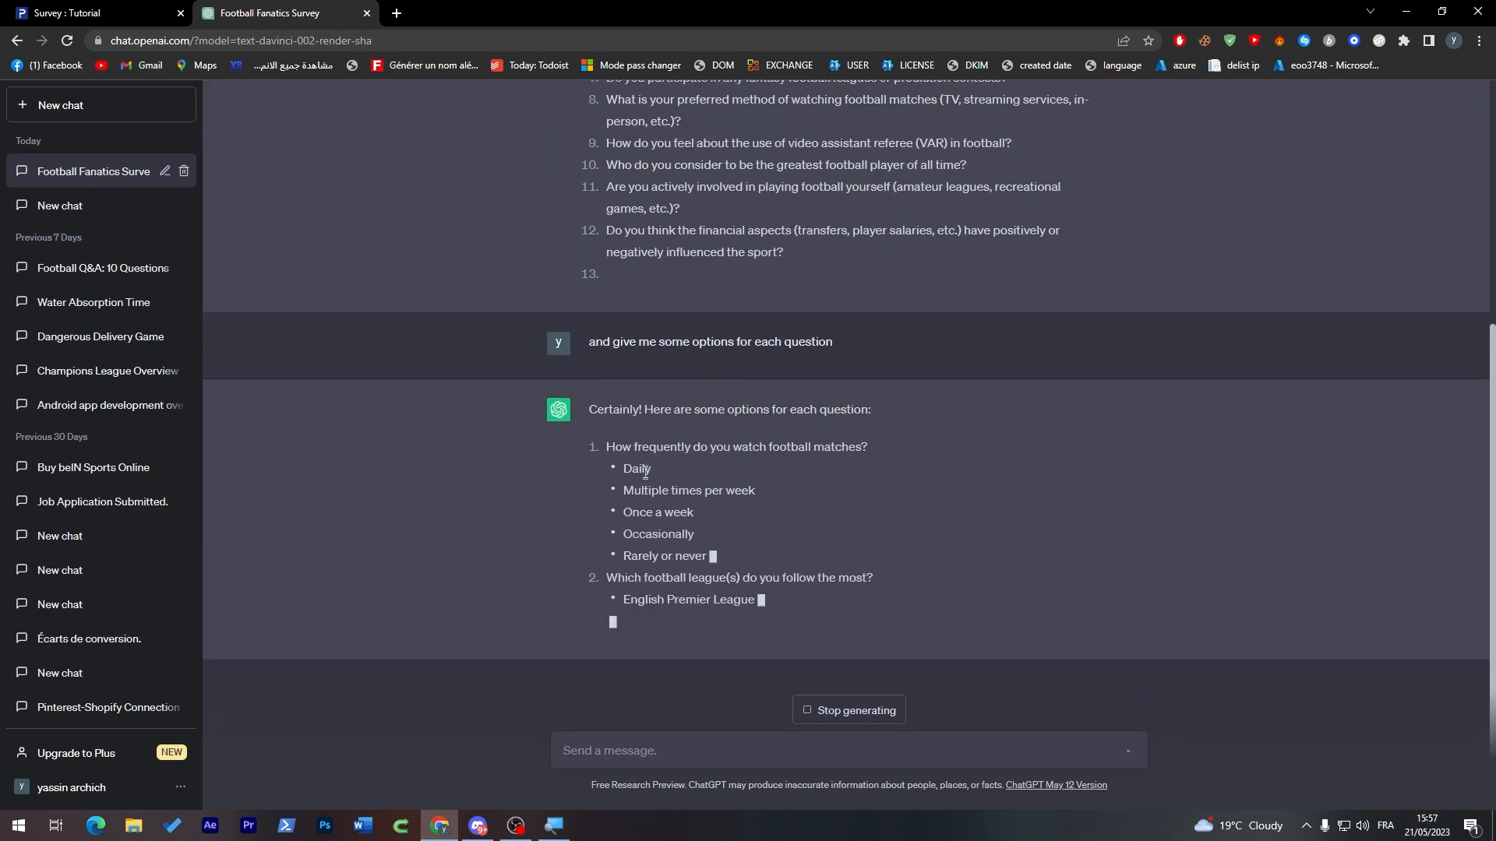
Step: Copy ChatGPT's first question, "How frequently do you watch football matches?", into a new multiple-choice Select One question in the QuestionPro survey
{"action": "double_click", "coordinate": [612, 402]}
{"action": "left_click", "coordinate": [631, 346]}
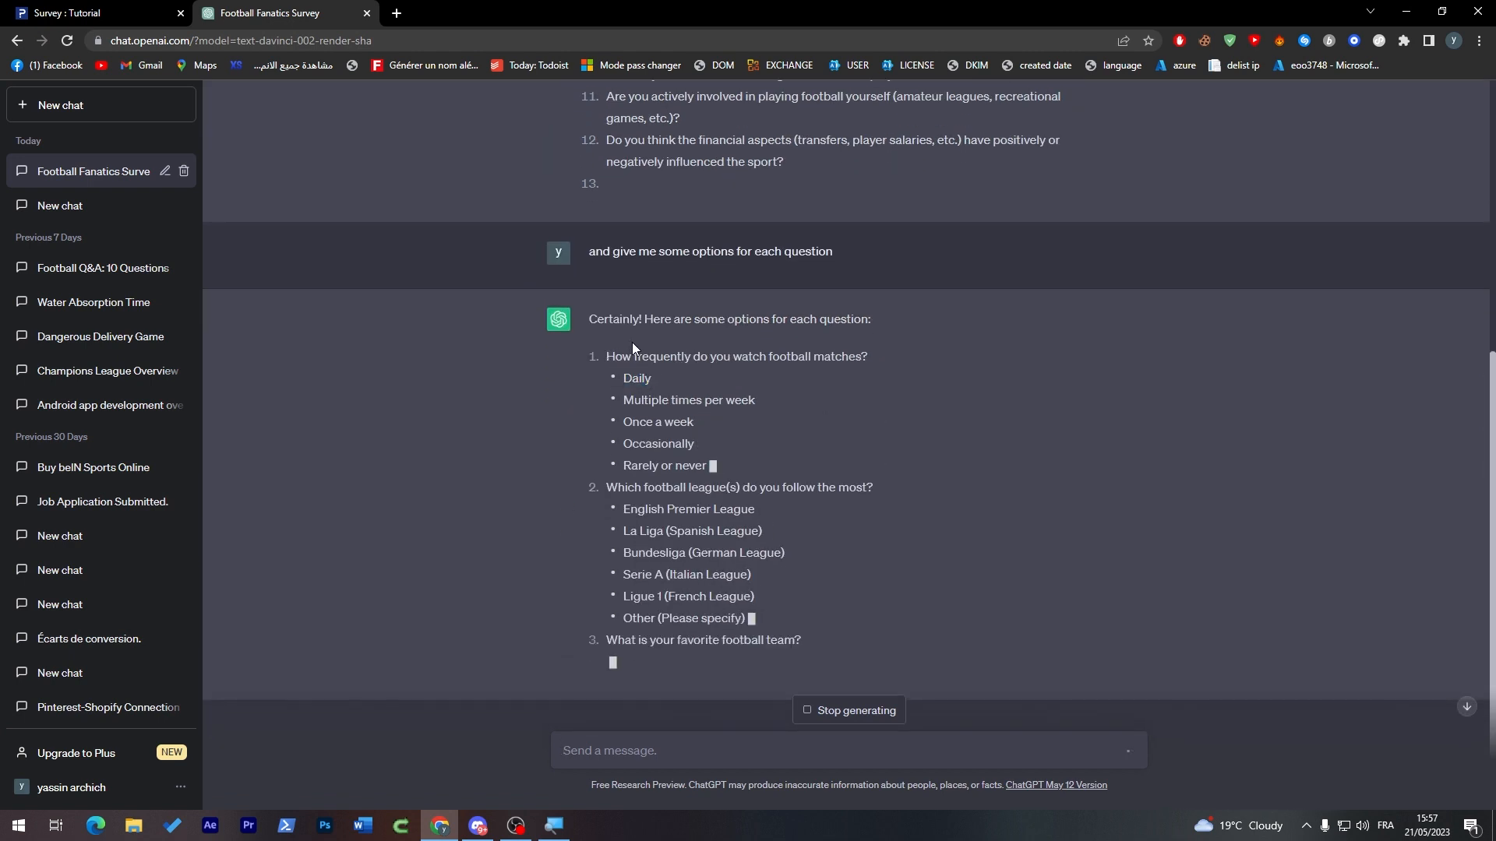
{"action": "left_click_drag", "start_coordinate": [607, 355], "coordinate": [871, 350]}
{"action": "key", "text": "ctrl+c"}
{"action": "left_click", "coordinate": [121, 7]}
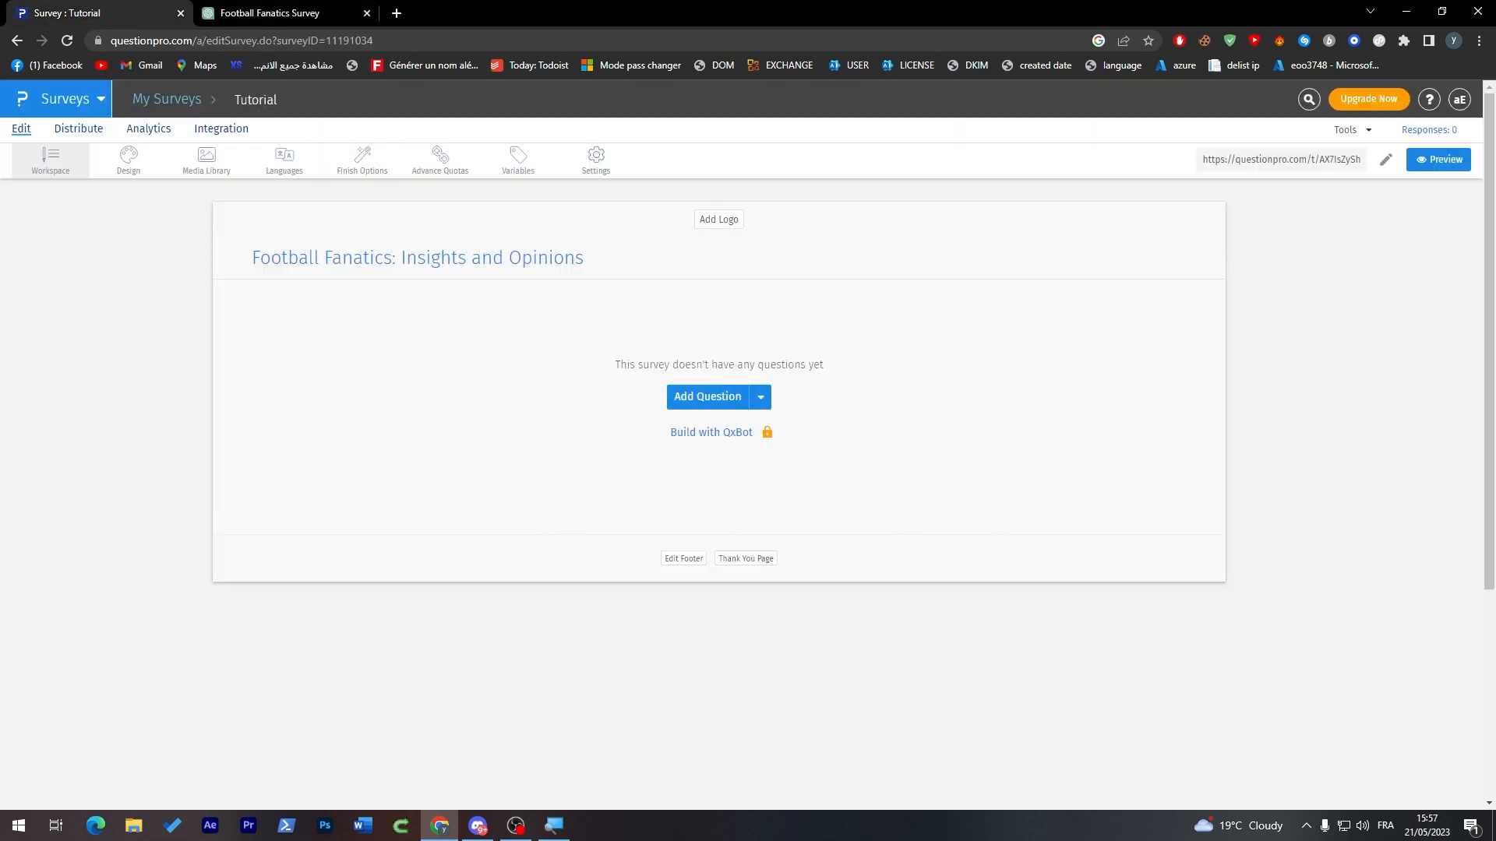
{"action": "left_click", "coordinate": [709, 392]}
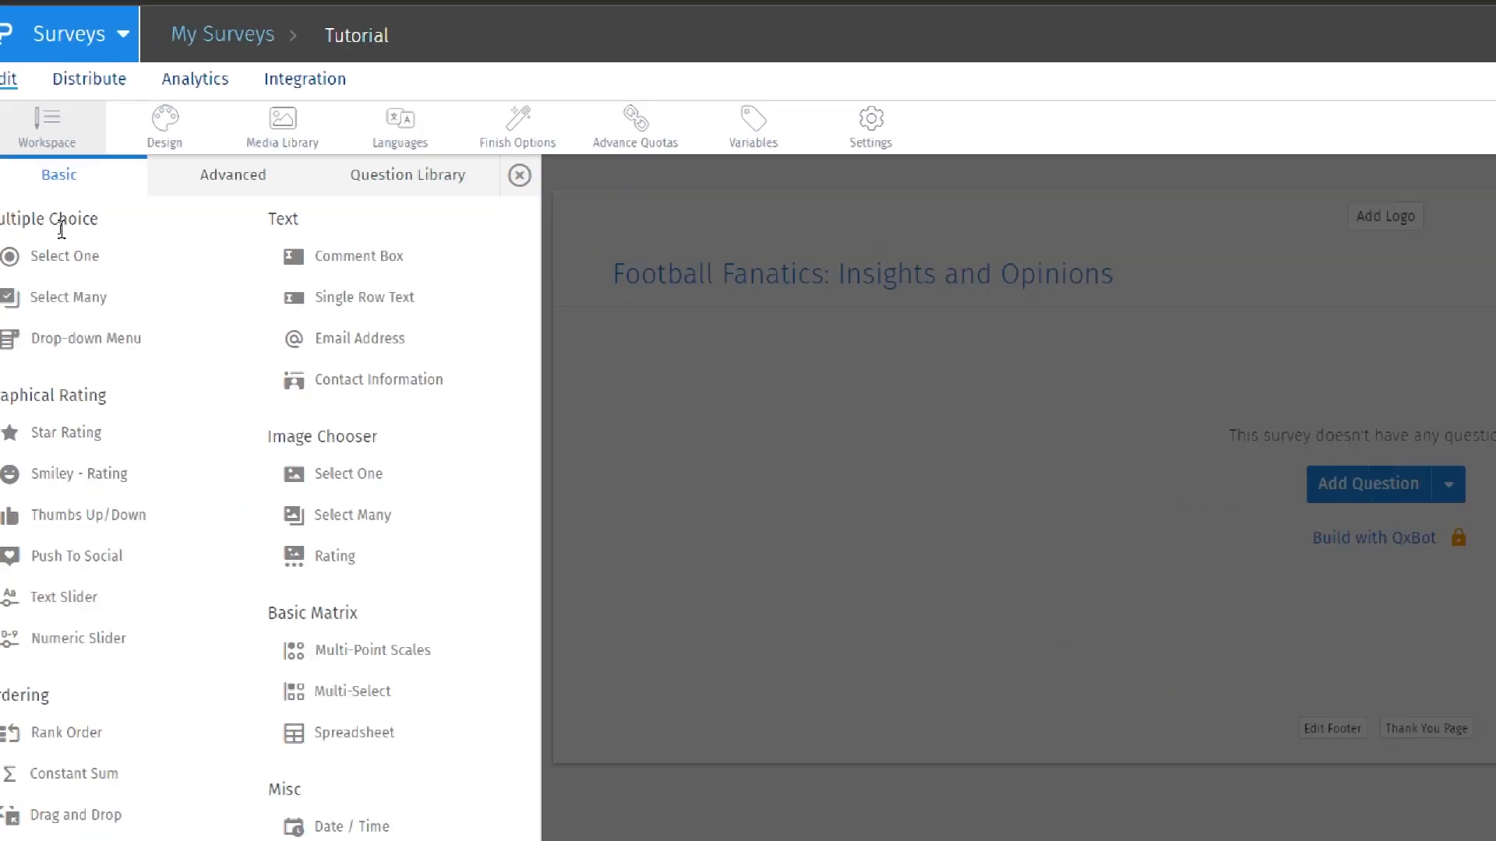
{"action": "mouse_move", "coordinate": [95, 282]}
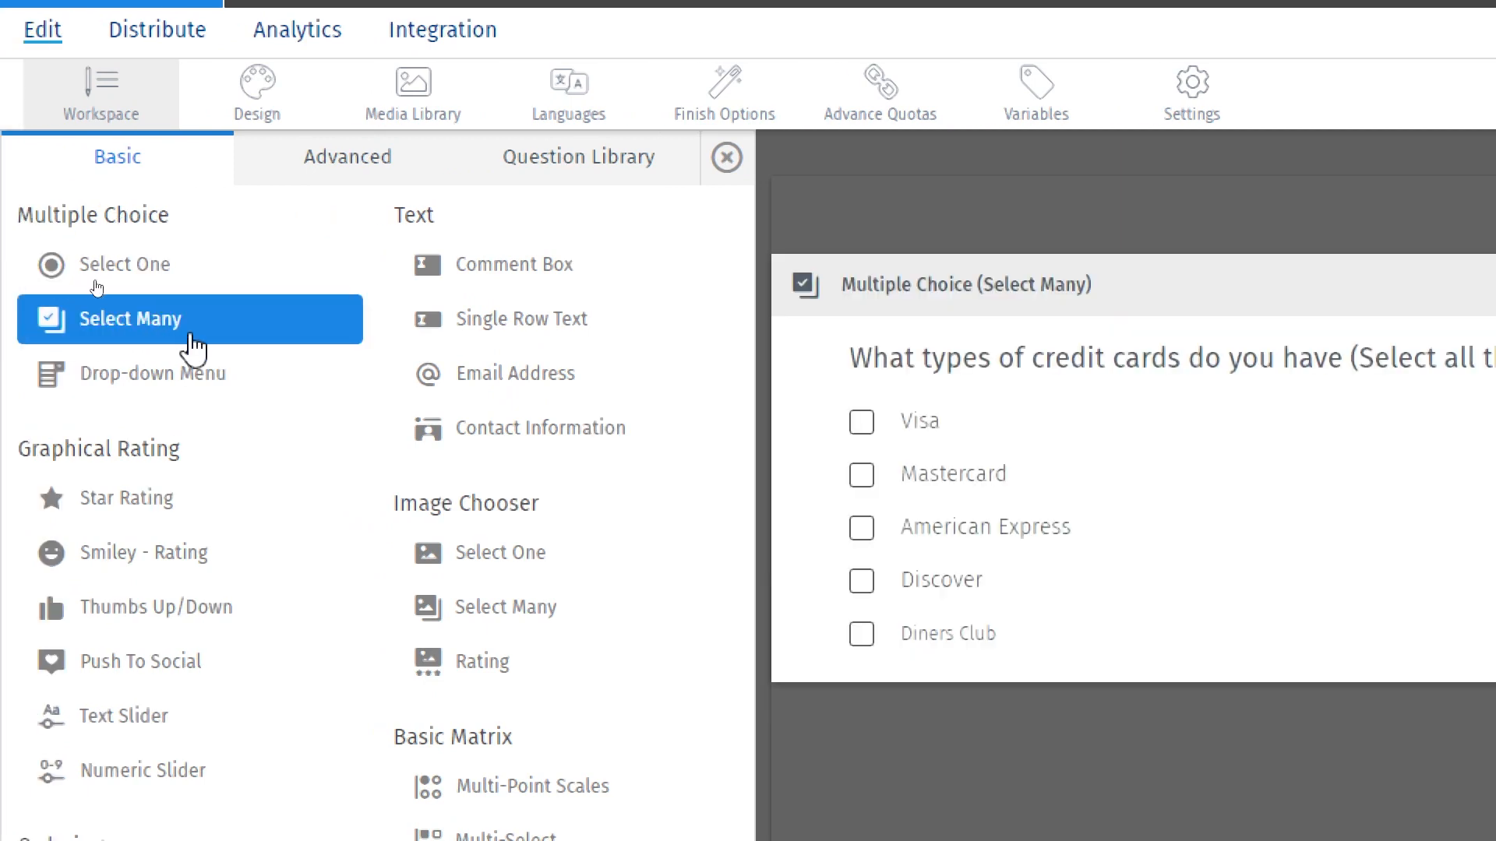
{"action": "mouse_move", "coordinate": [190, 366]}
{"action": "mouse_move", "coordinate": [159, 272]}
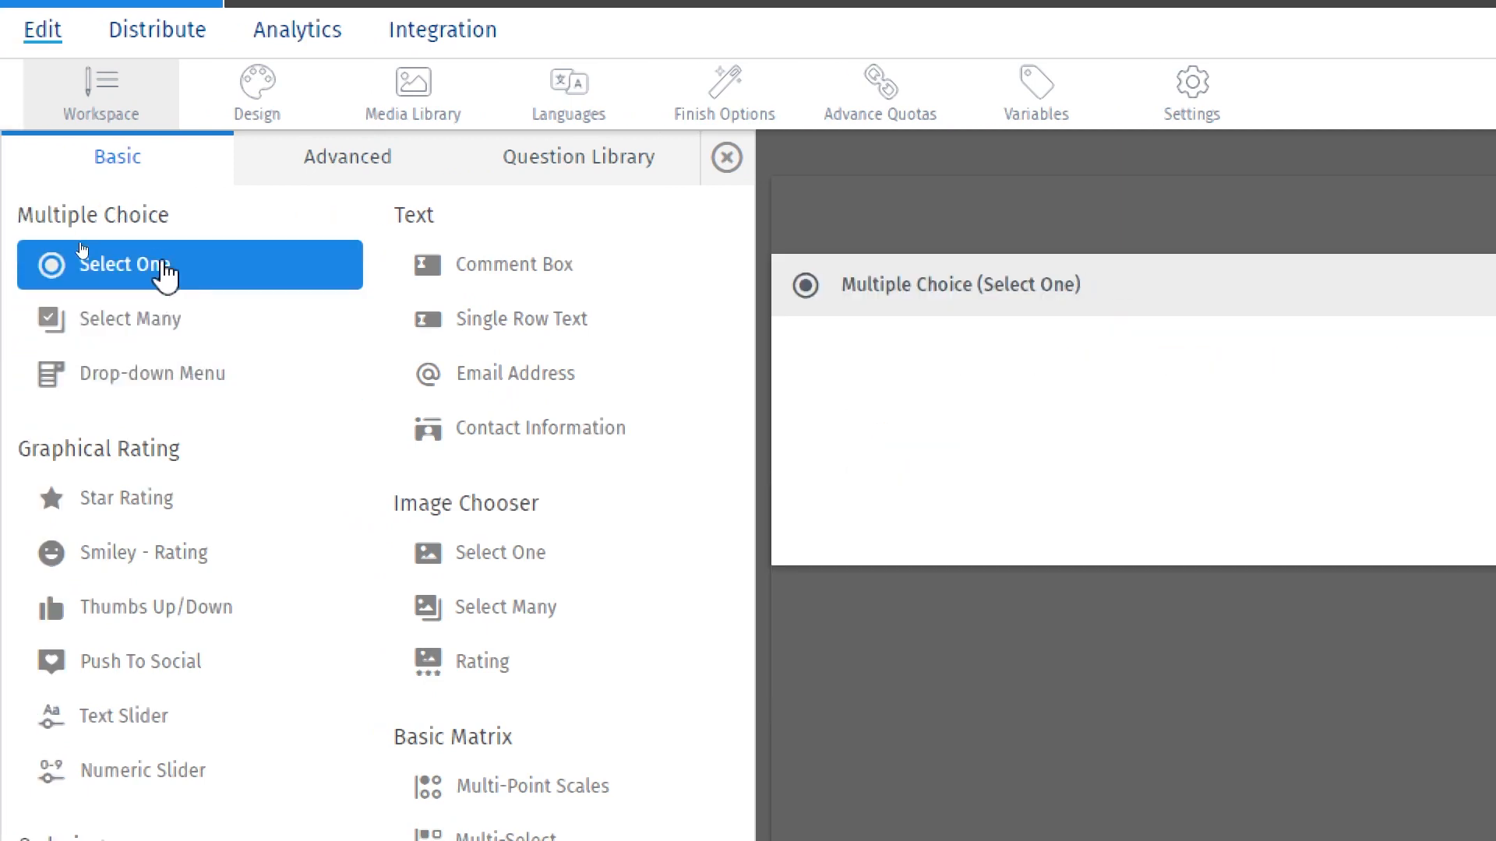
{"action": "left_click", "coordinate": [101, 285]}
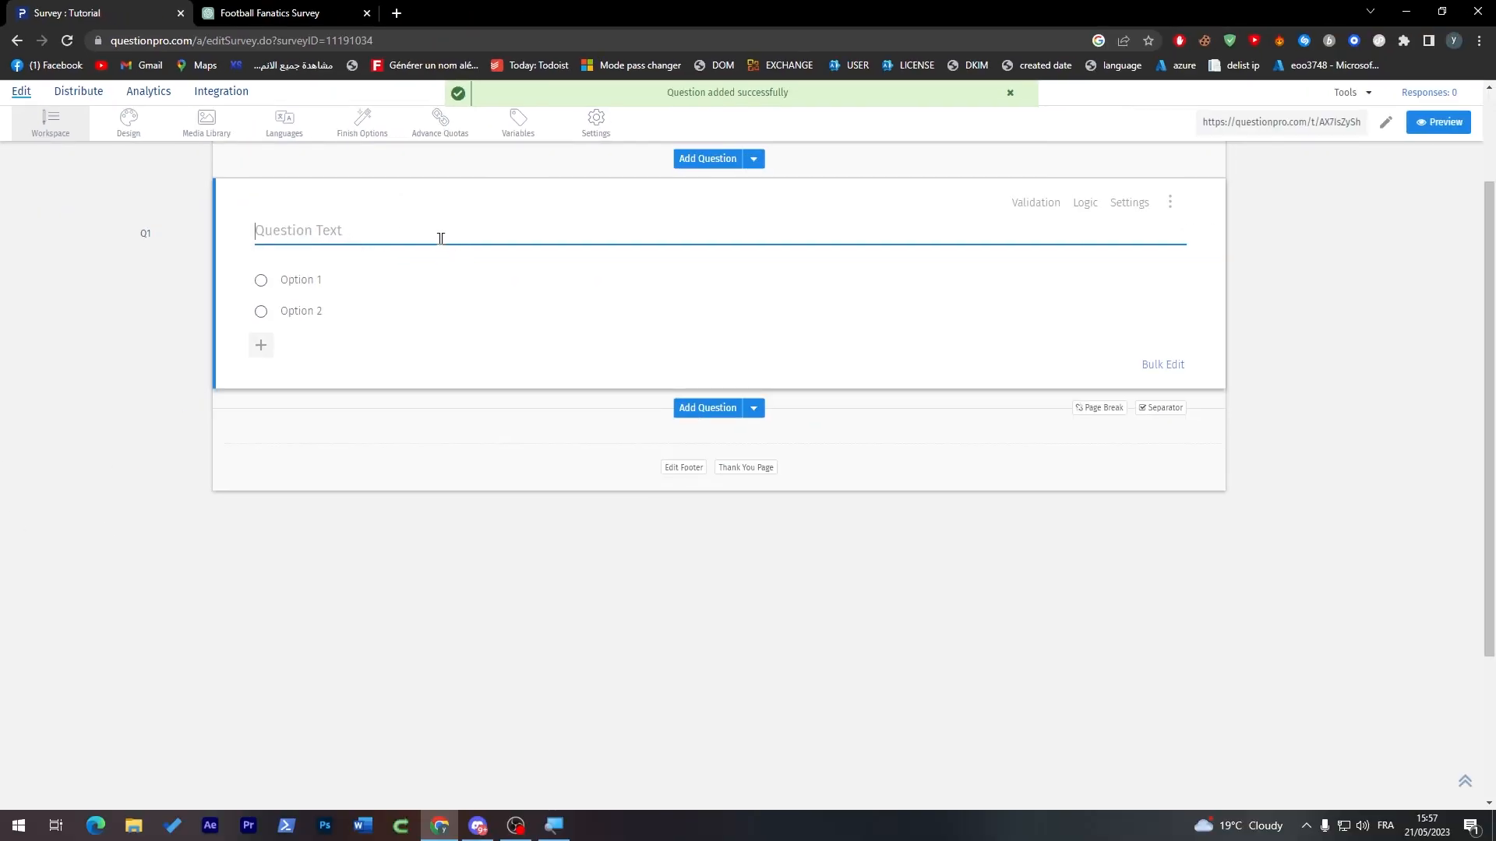
{"action": "key", "text": "ctrl+v"}
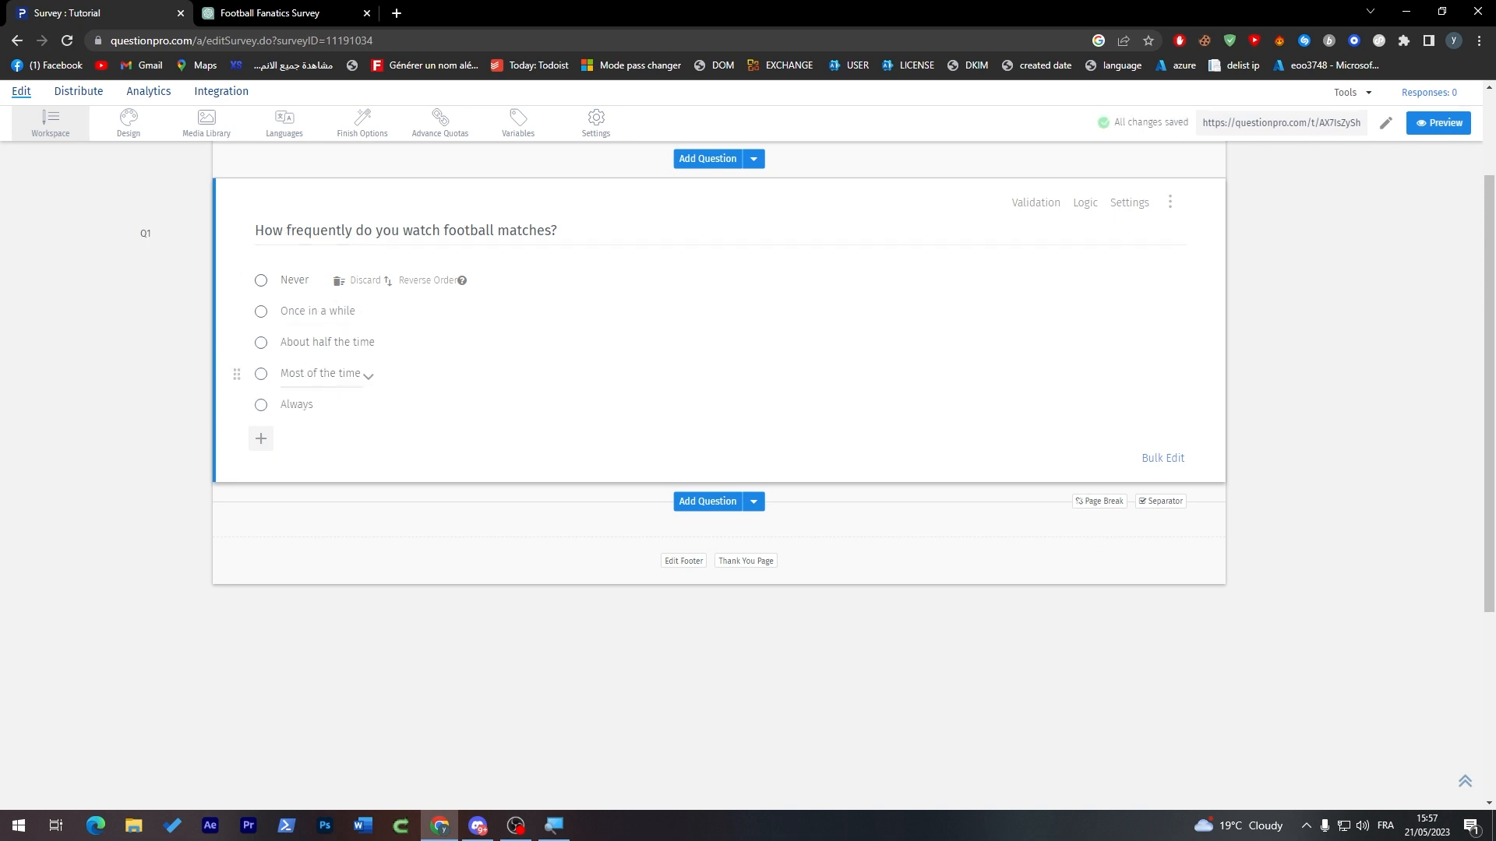
{"action": "left_click", "coordinate": [275, 20]}
{"action": "left_click_drag", "start_coordinate": [623, 399], "coordinate": [755, 400]}
{"action": "left_click", "coordinate": [87, 11]}
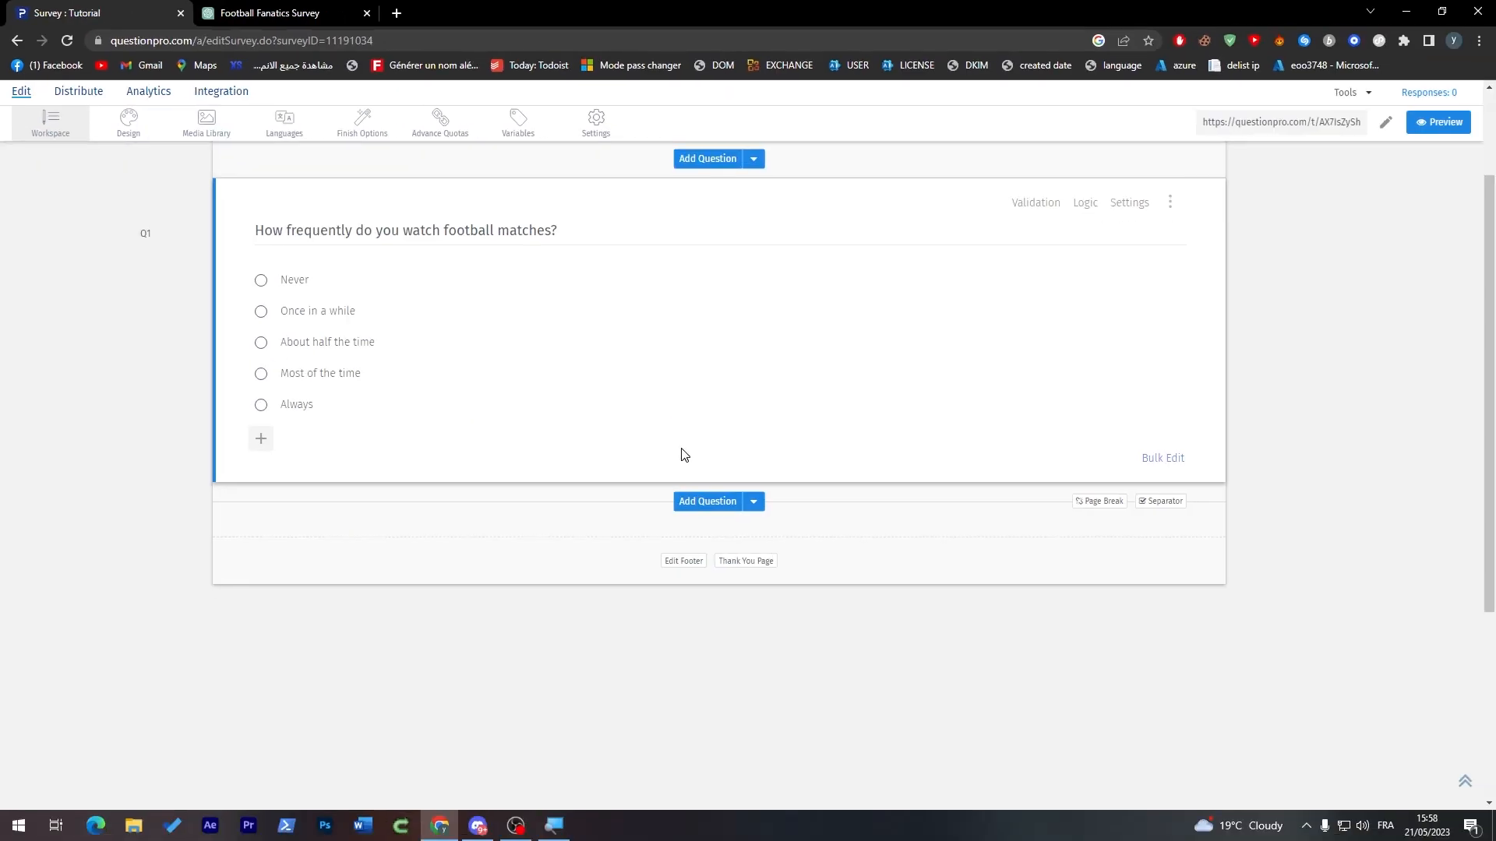
Step: Add a multiple-choice Select Many question below the first, using ChatGPT's second question, "Which football league(s) do you follow the most?"
{"action": "left_click", "coordinate": [707, 504]}
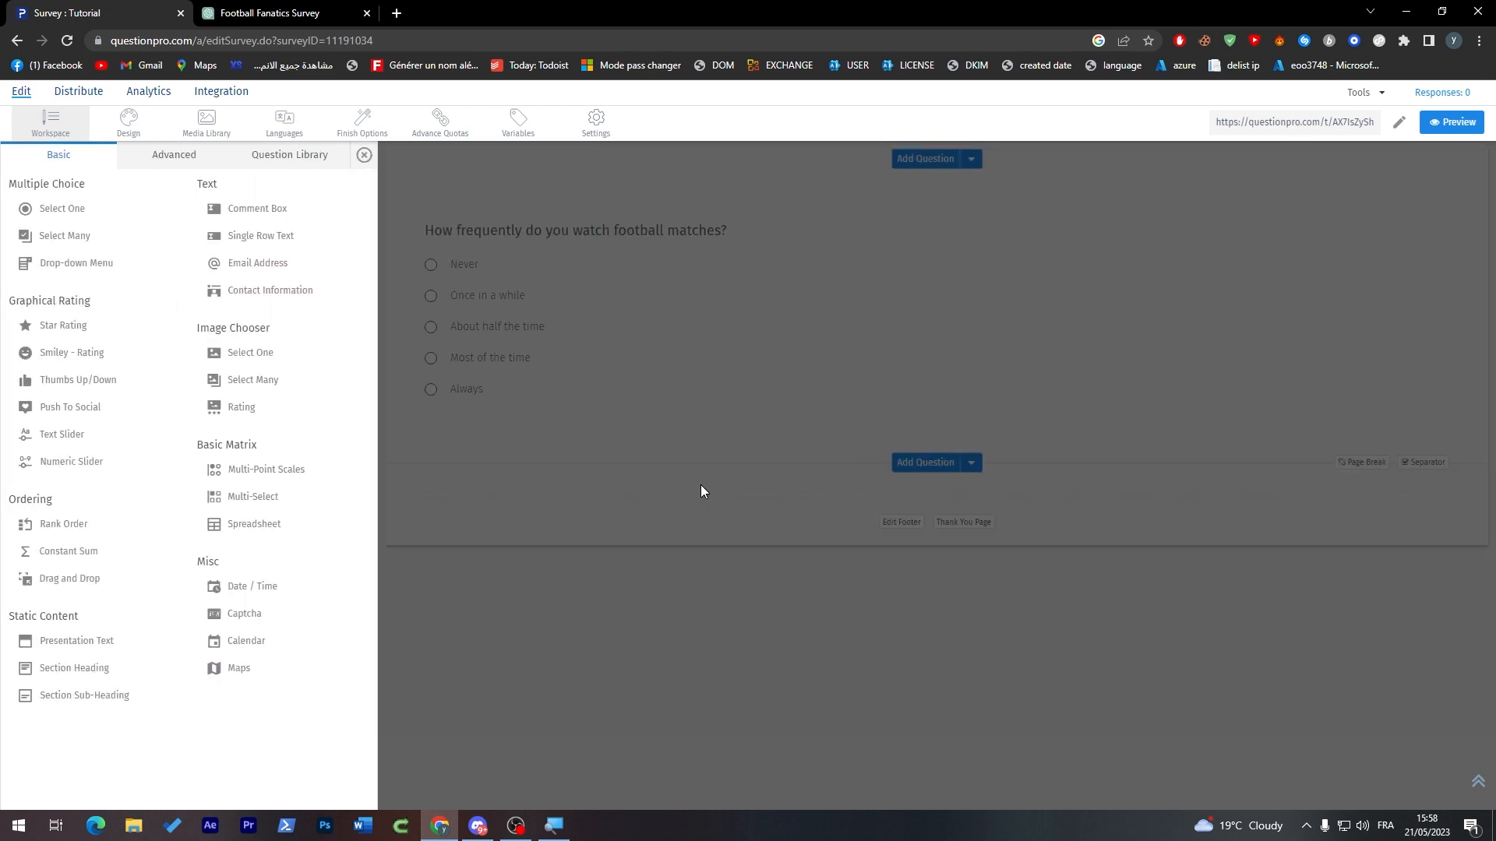
{"action": "left_click", "coordinate": [273, 13]}
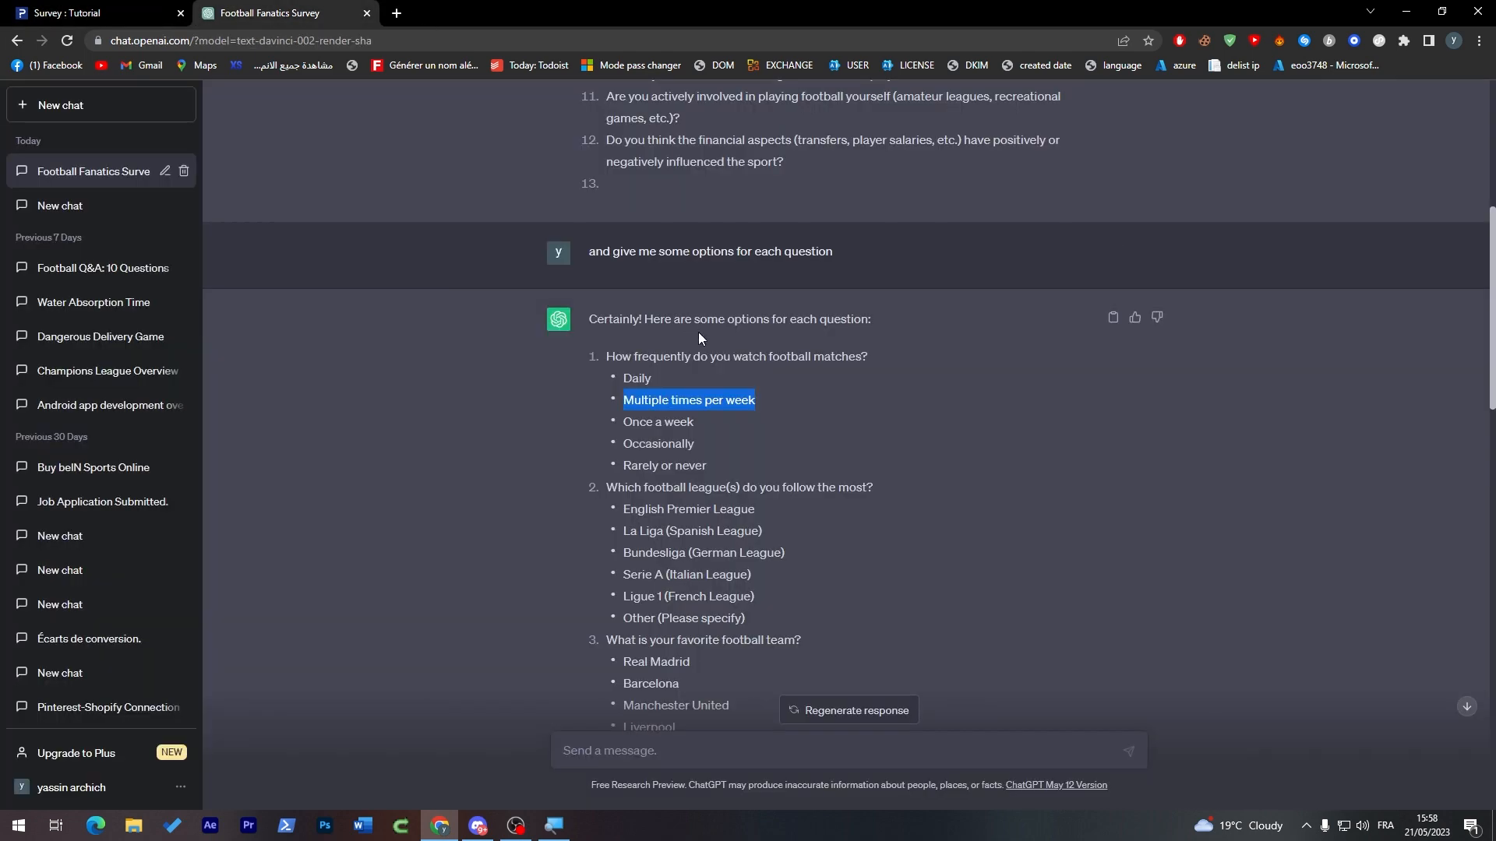
{"action": "triple_click", "coordinate": [638, 490]}
{"action": "key", "text": "ctrl+c"}
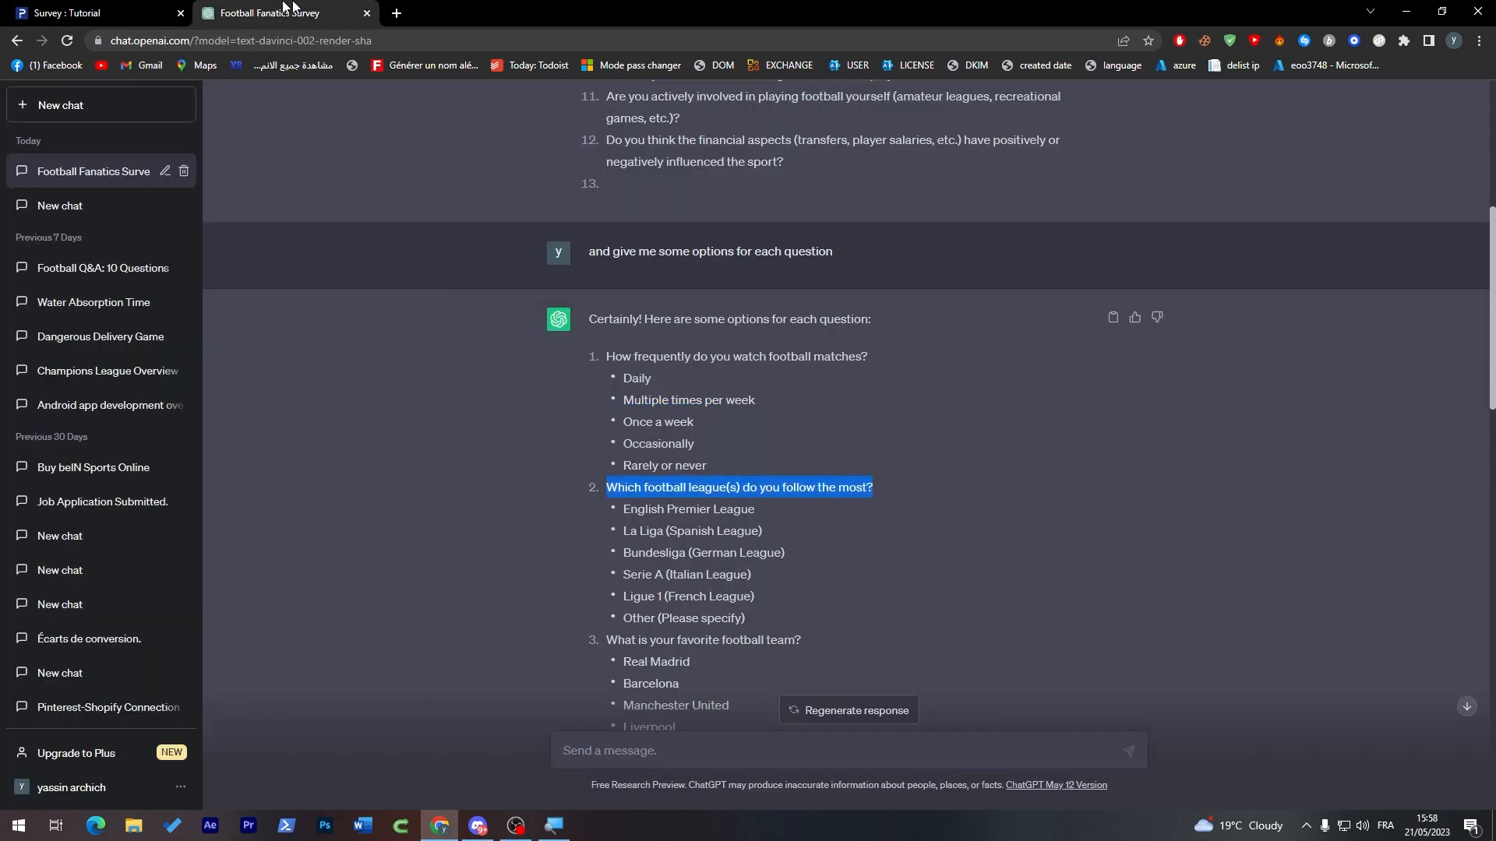
{"action": "left_click", "coordinate": [134, 12]}
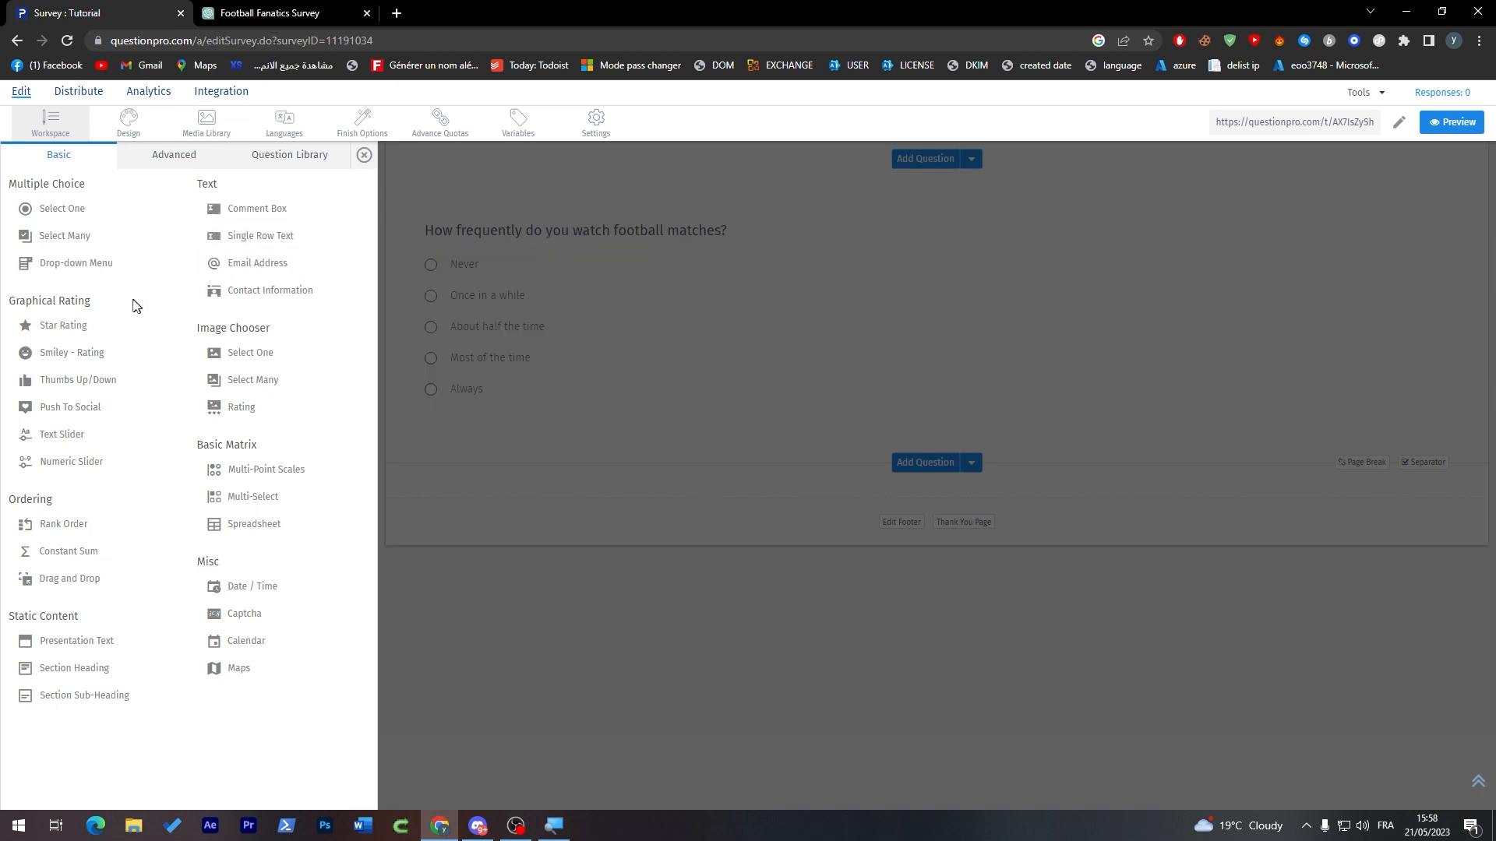
{"action": "left_click", "coordinate": [96, 241]}
{"action": "key", "text": "ctrl+v"}
{"action": "key", "text": "End"}
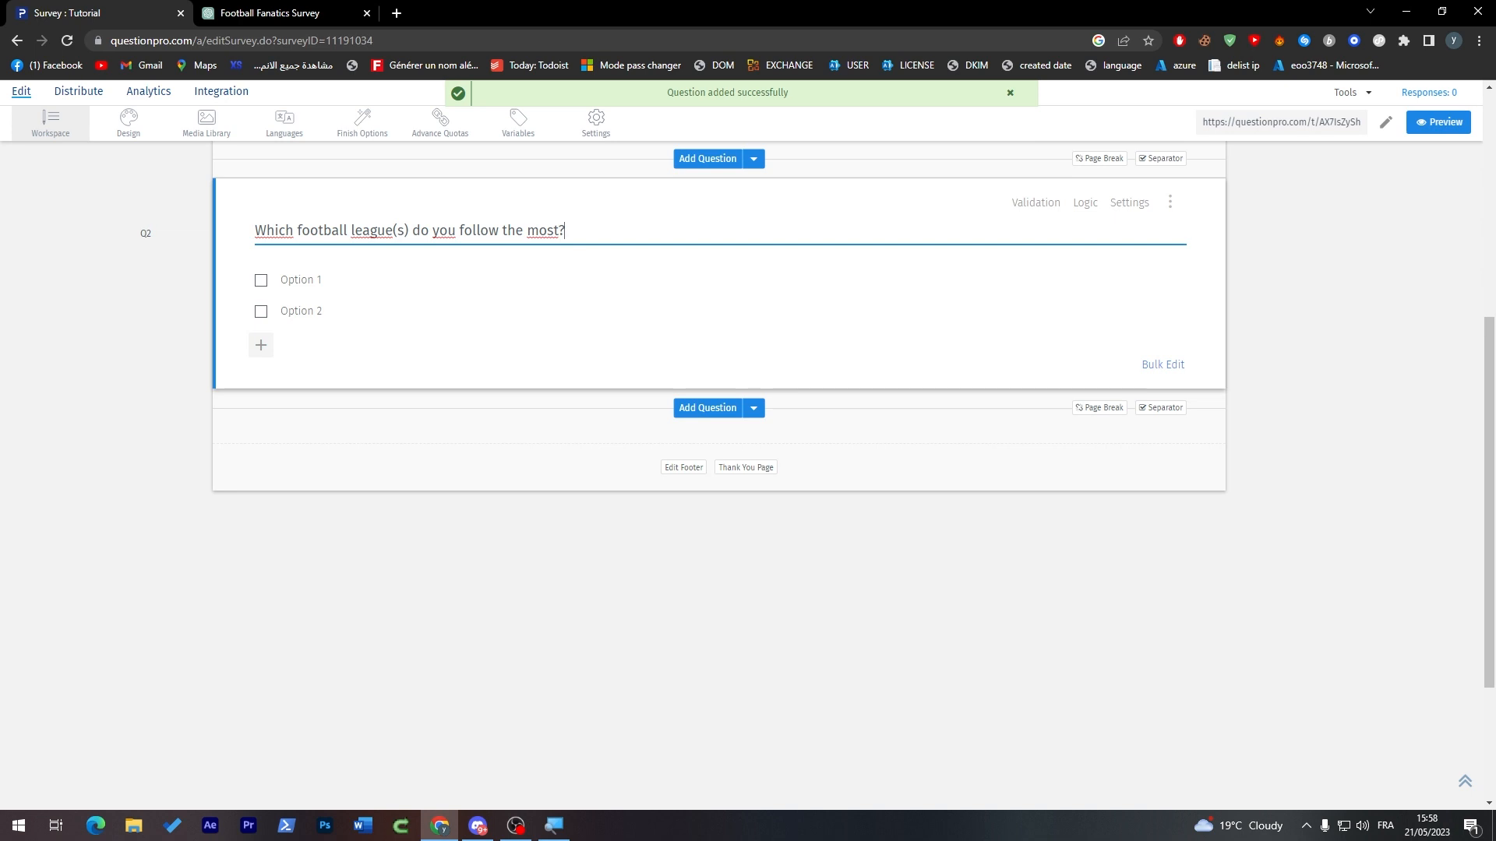
Step: Try to paste all of ChatGPT's league options at once into the first option of the league question, and clear that option
{"action": "key", "text": "BackSpace"}
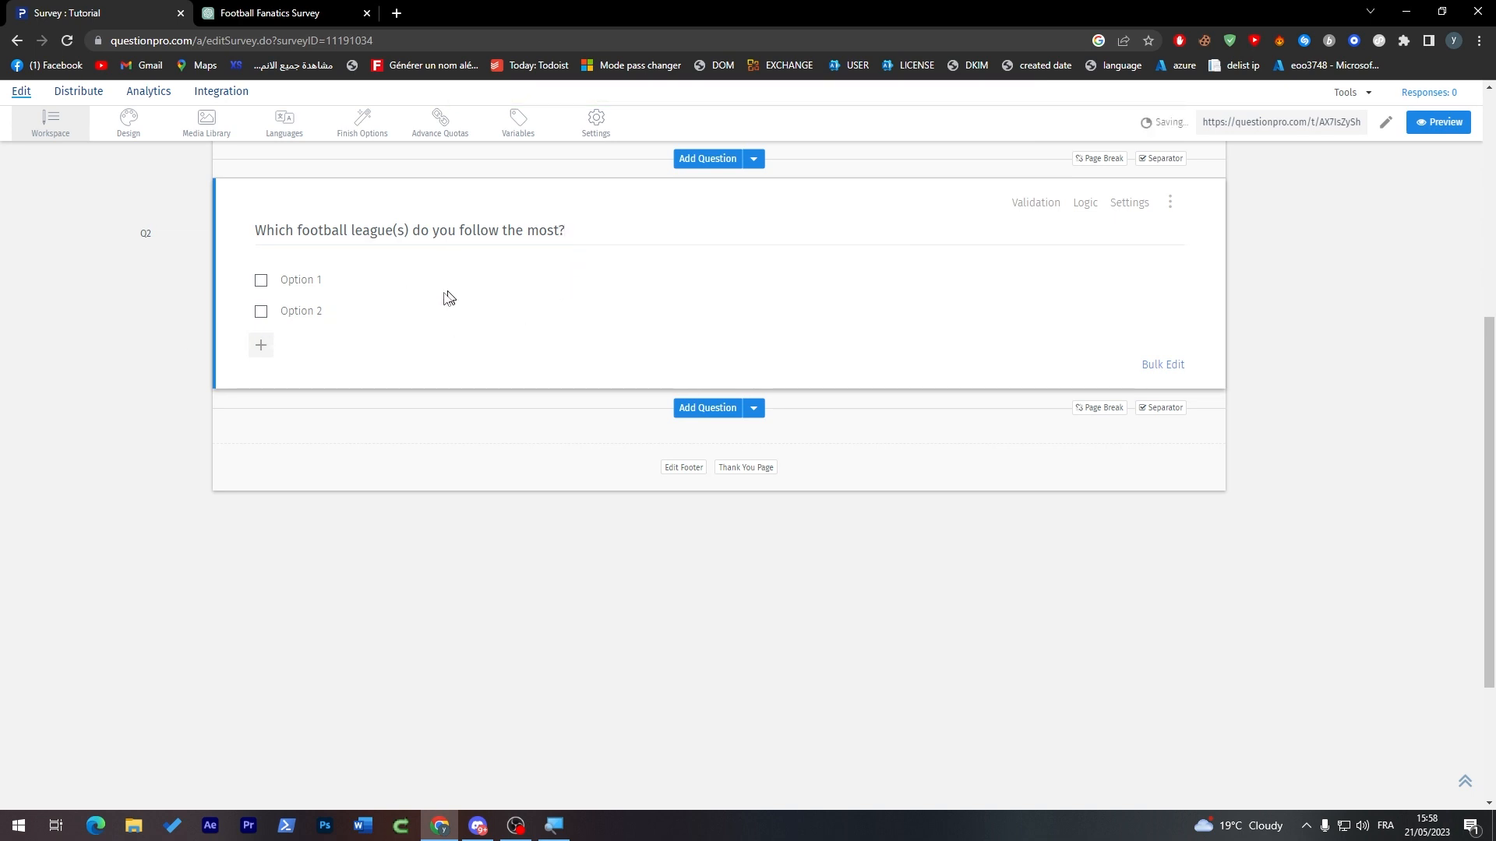
{"action": "left_click", "coordinate": [315, 10]}
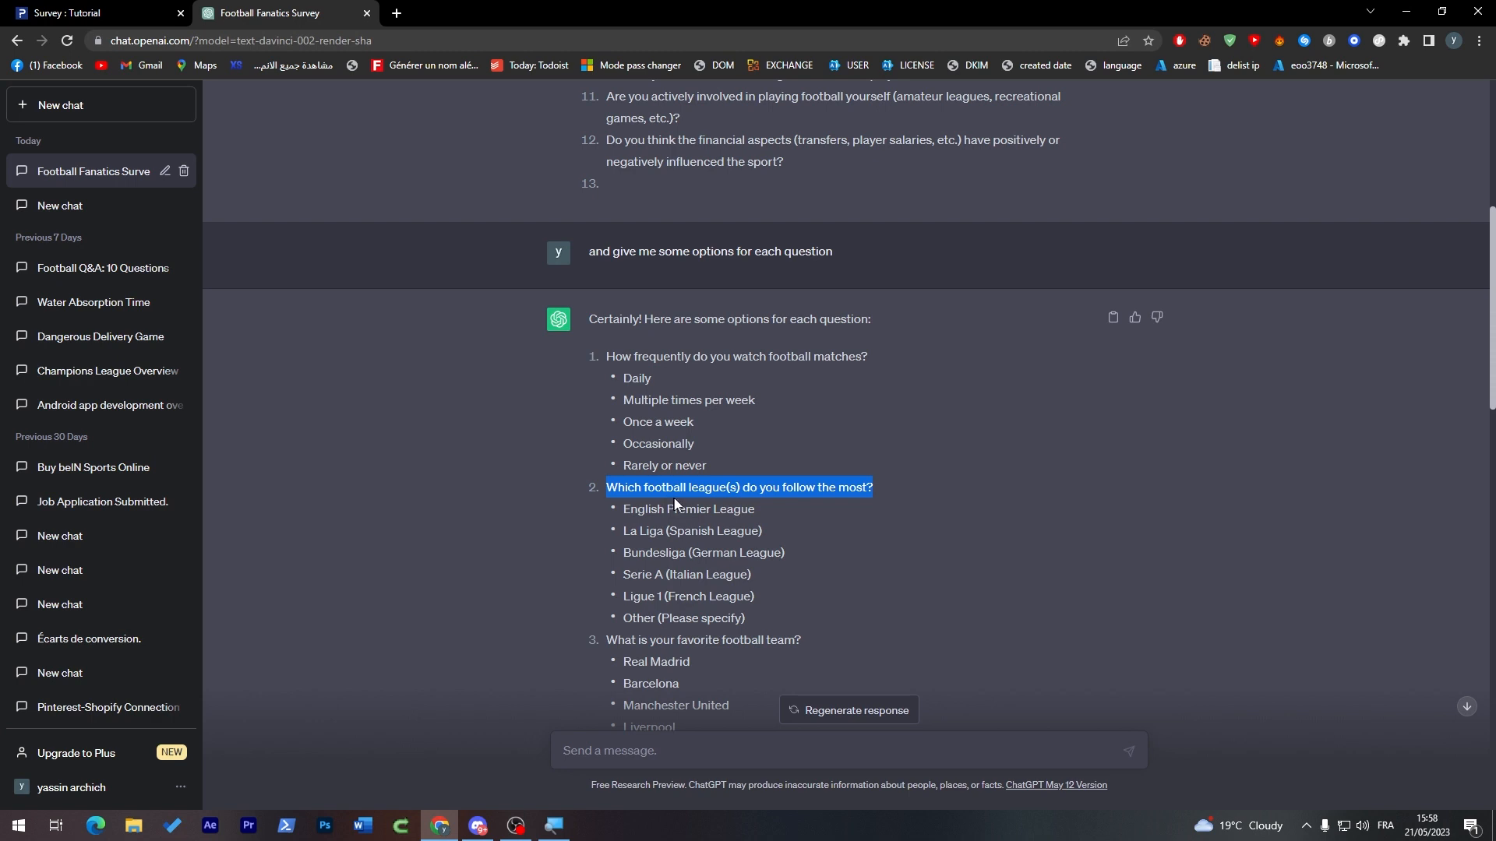
{"action": "left_click_drag", "start_coordinate": [631, 511], "coordinate": [759, 617]}
{"action": "left_click", "coordinate": [67, 13]}
{"action": "left_click", "coordinate": [307, 280]}
{"action": "left_click", "coordinate": [307, 282]}
{"action": "type", "text": "English Premier LeagueLa Liga (Spanish League)Bundesliga (German League)Serie A (Italian League)Ligue 1 (French League)Other (Please specify)"}
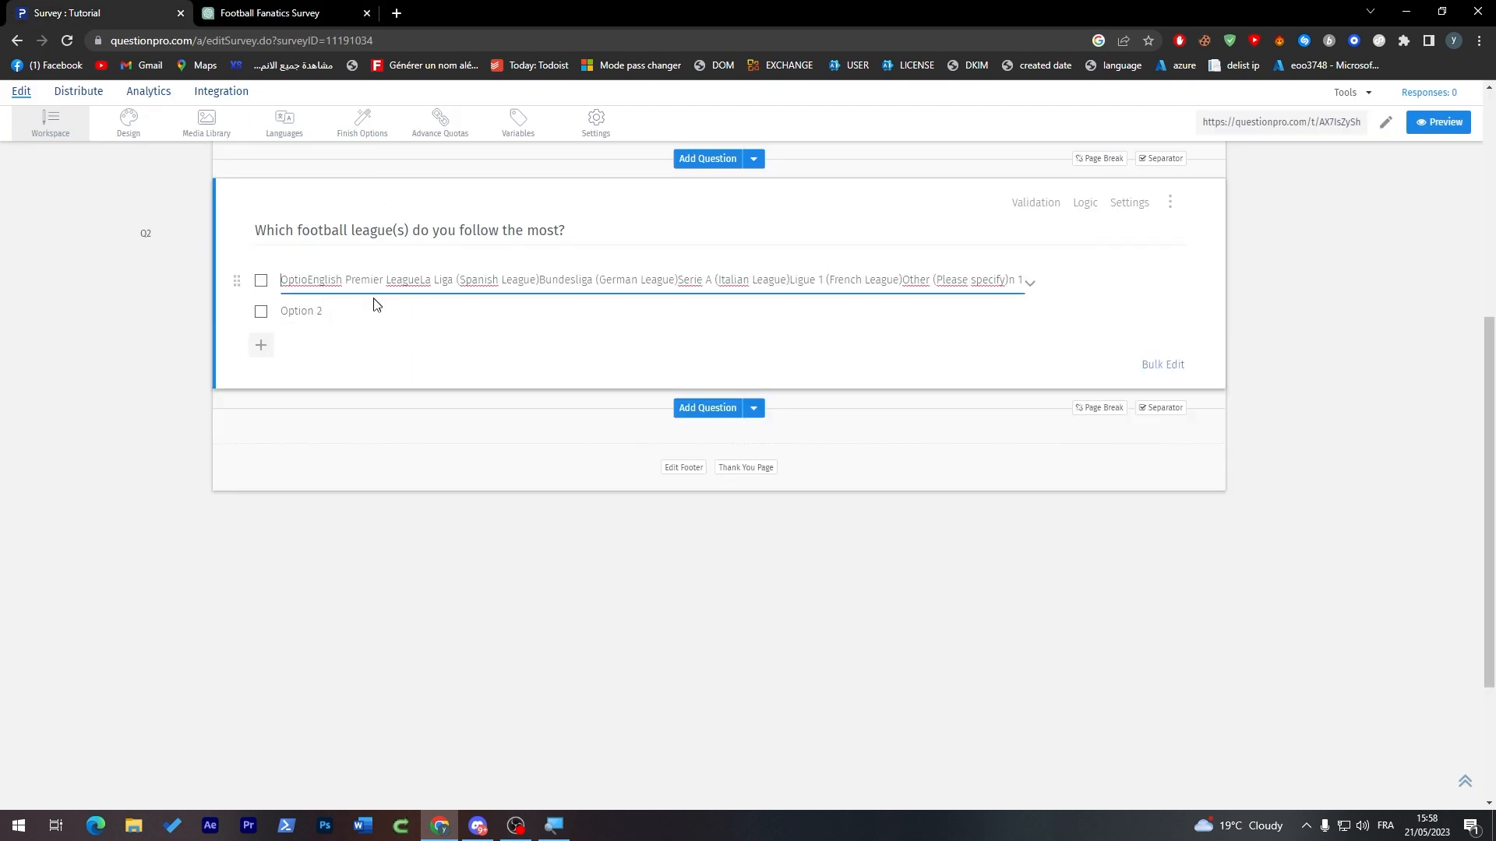
{"action": "triple_click", "coordinate": [318, 281]}
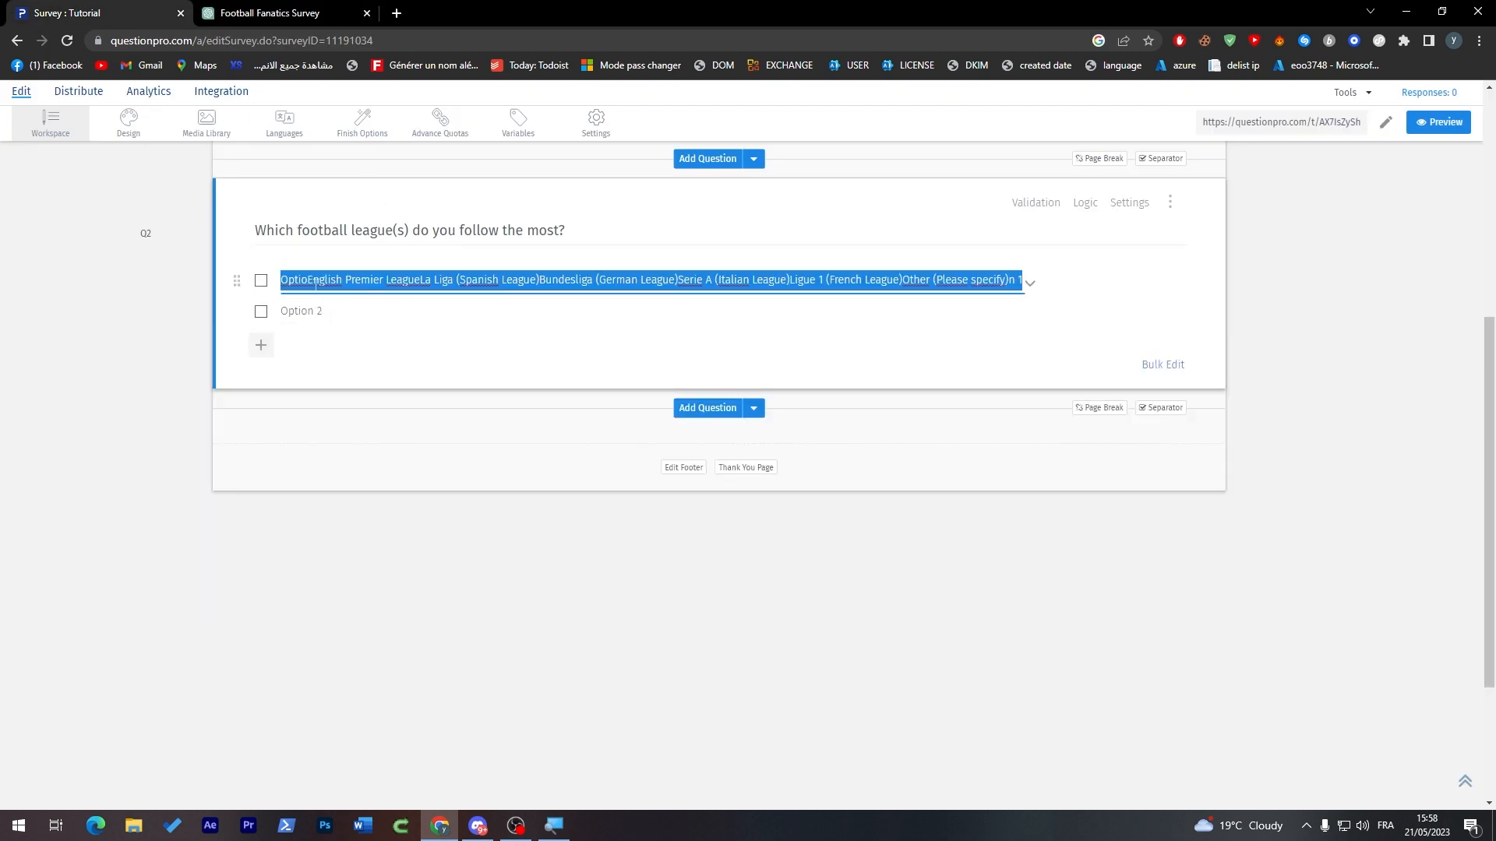
{"action": "key", "text": "BackSpace"}
Step: Copy "English Premier League" from ChatGPT's answer into the first option of the league question in QuestionPro
{"action": "left_click", "coordinate": [301, 13]}
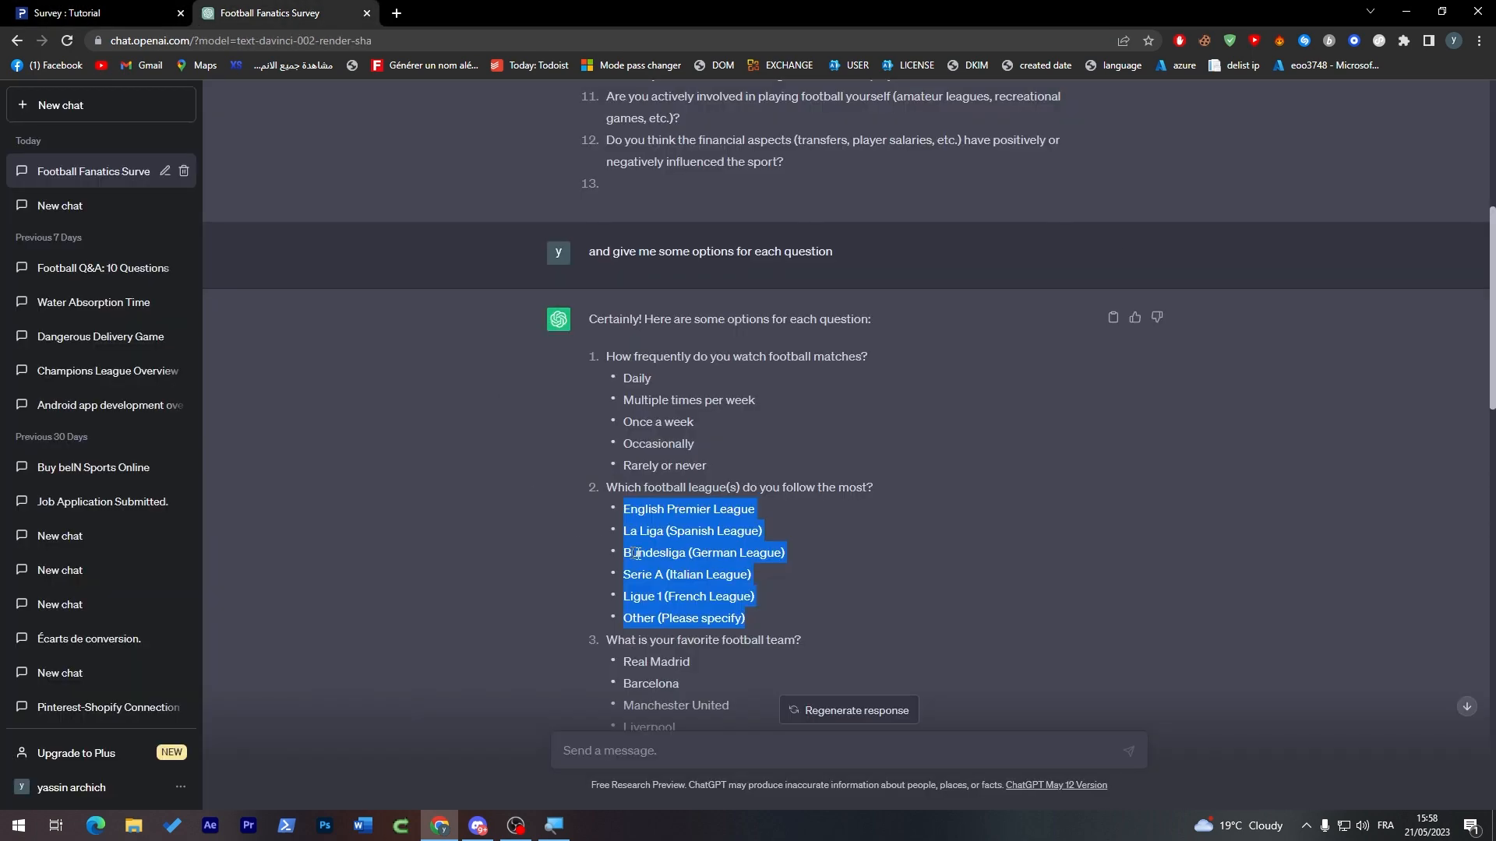
{"action": "triple_click", "coordinate": [659, 511]}
{"action": "key", "text": "ctrl+c"}
{"action": "left_click", "coordinate": [133, 6]}
{"action": "key", "text": "ctrl+v"}
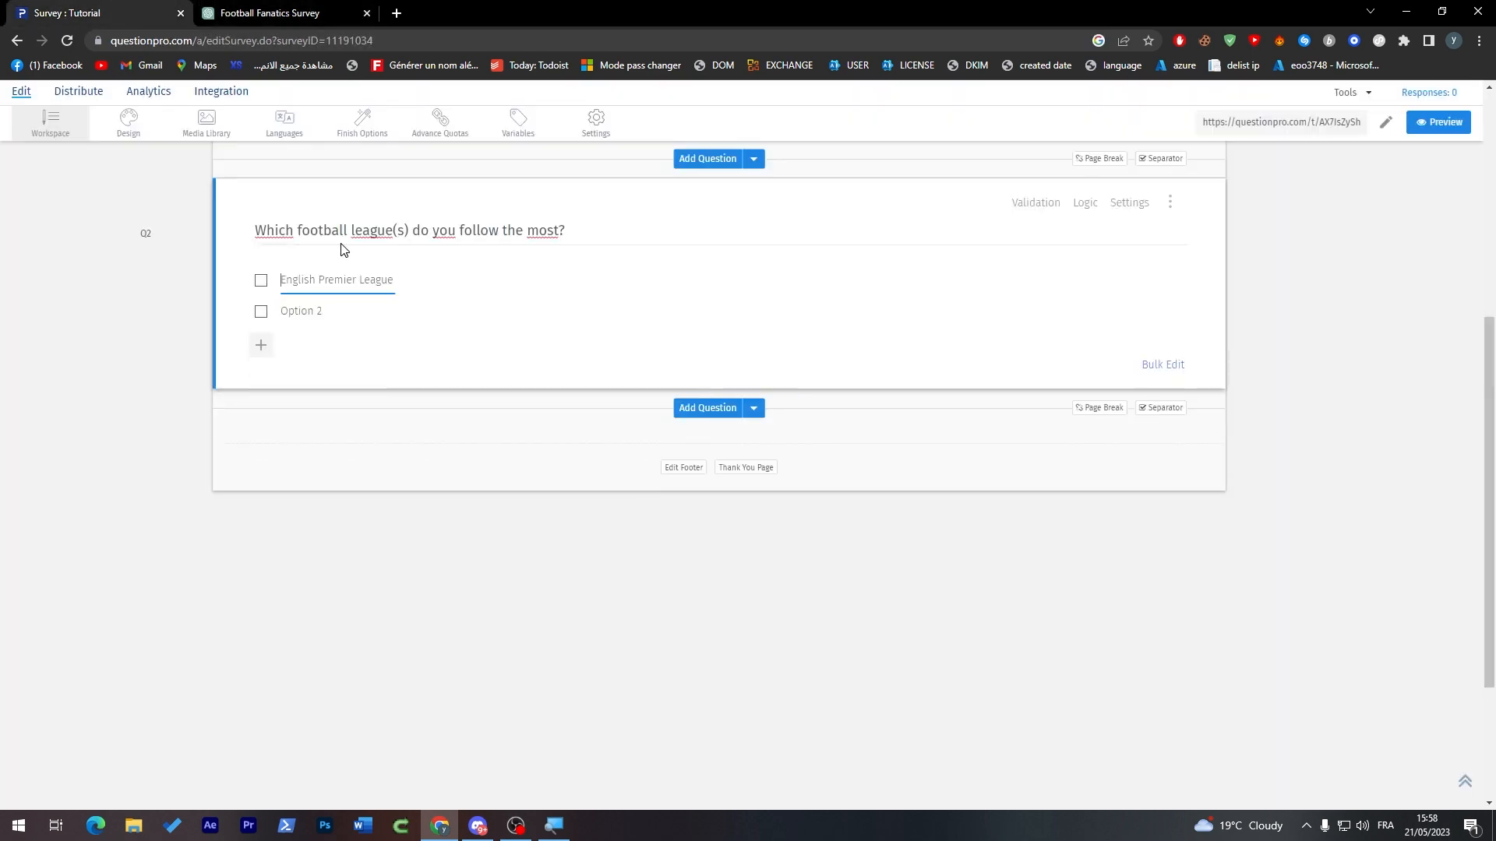
Step: Replace the league question's second option with "La Liga (Spanish League)", copied from ChatGPT
{"action": "left_click", "coordinate": [252, 9]}
{"action": "triple_click", "coordinate": [659, 532]}
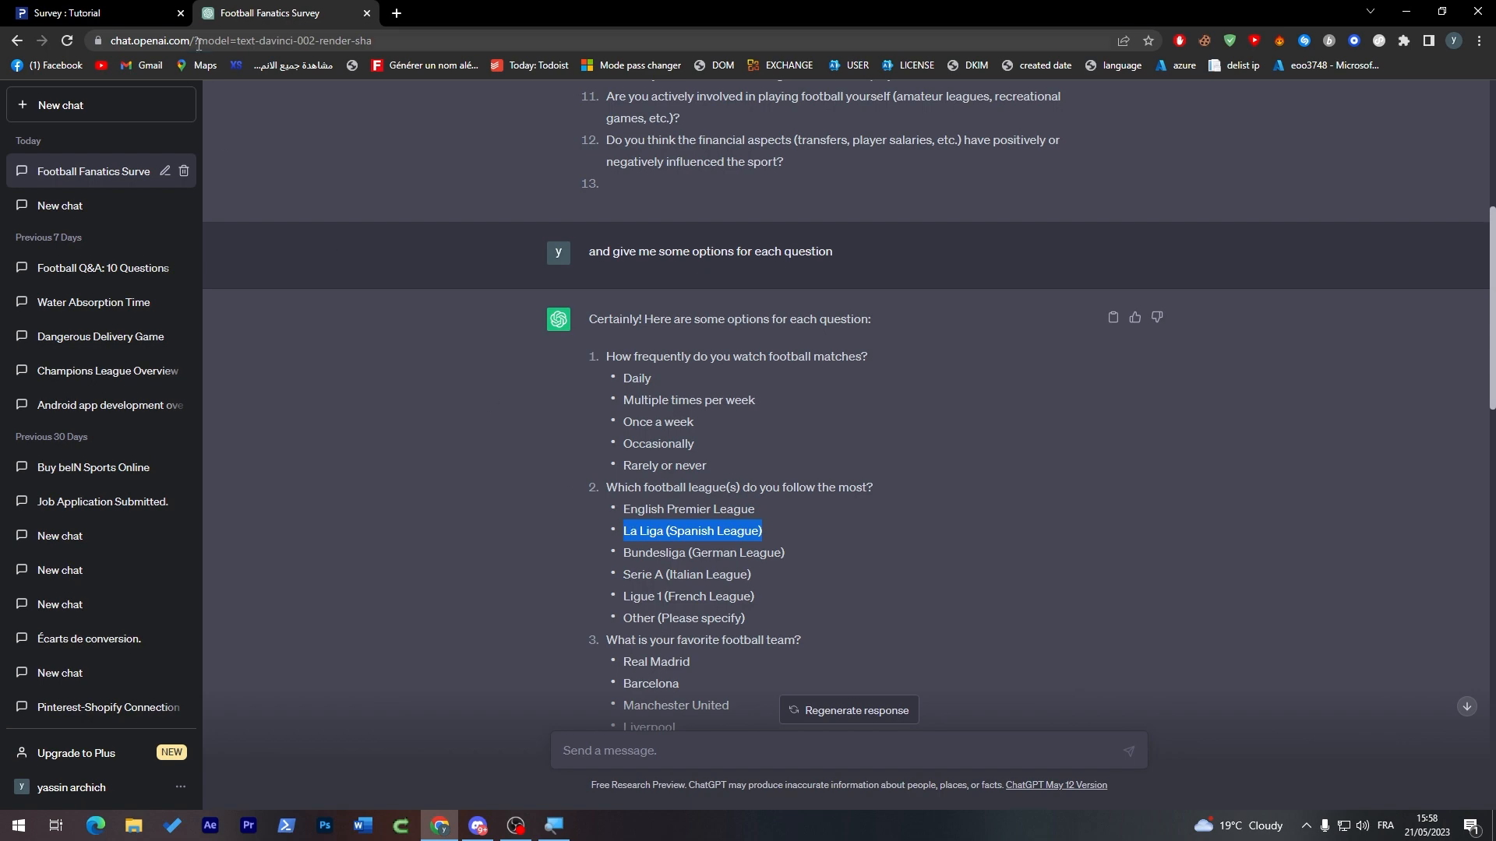
{"action": "key", "text": "ctrl+c"}
{"action": "left_click", "coordinate": [136, 6]}
{"action": "left_click", "coordinate": [312, 305]}
{"action": "key", "text": "ctrl+v"}
Step: Add a third option to the league question using ChatGPT's "Bundesliga (German League)"
{"action": "left_click", "coordinate": [328, 13]}
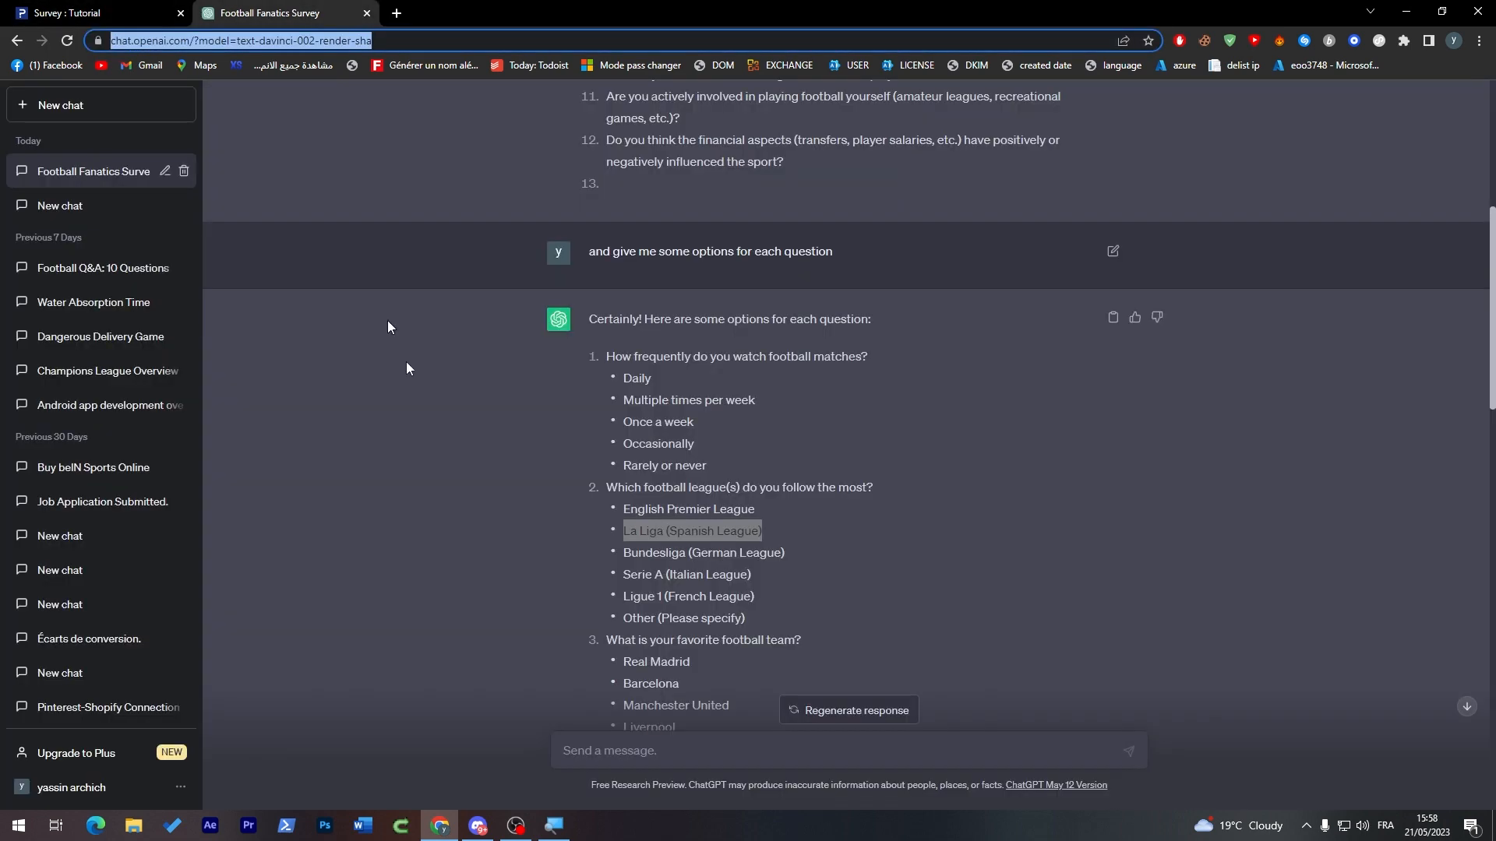
{"action": "triple_click", "coordinate": [671, 555]}
{"action": "key", "text": "ctrl+c"}
{"action": "left_click", "coordinate": [137, 12]}
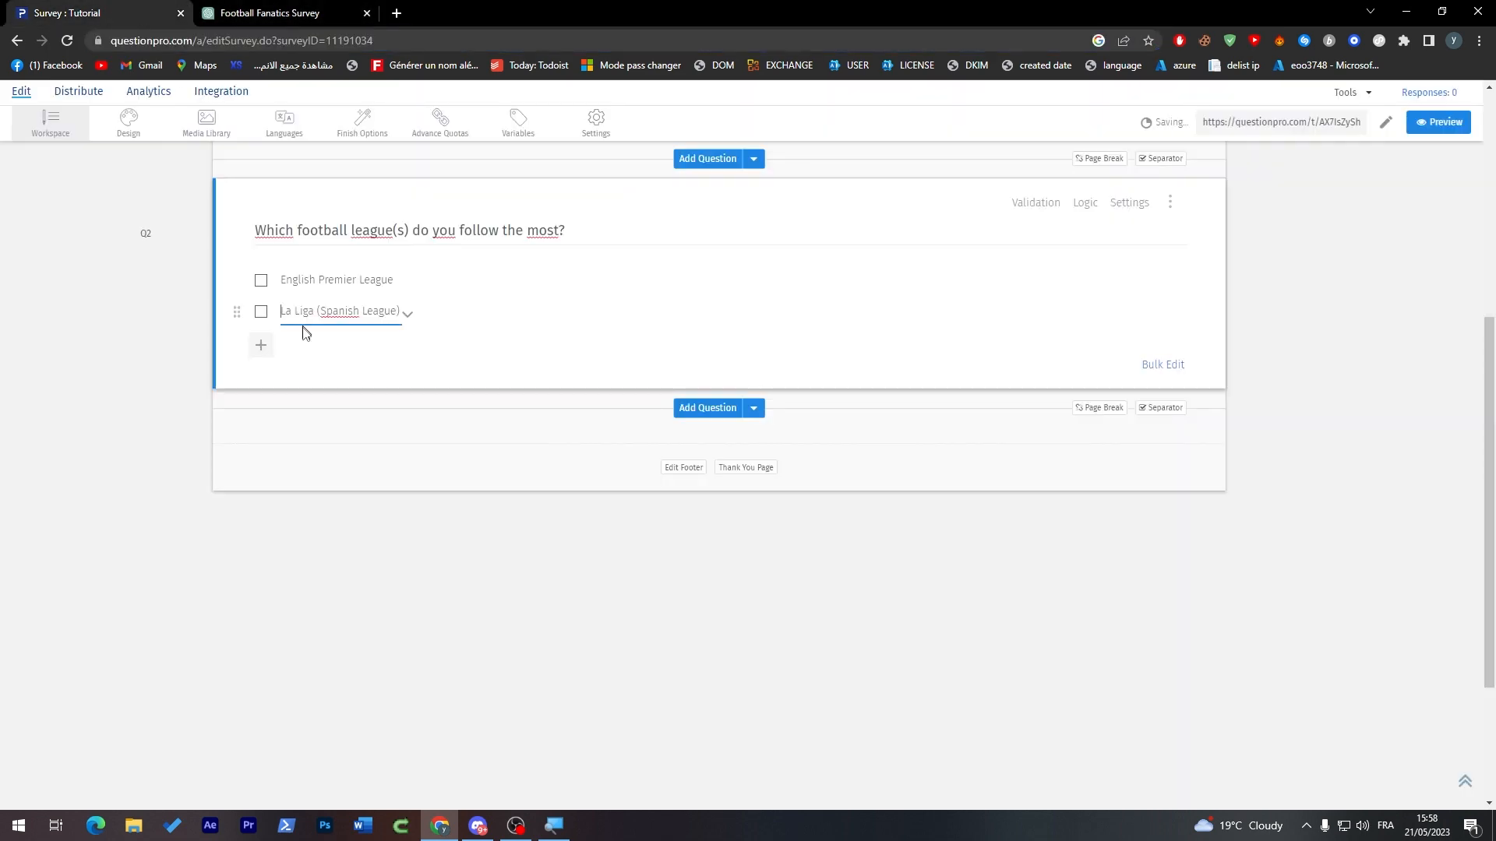
{"action": "left_click", "coordinate": [265, 349]}
{"action": "key", "text": "ctrl+v"}
Step: Add ChatGPT's "Serie A (Italian League)" as the fourth option of the league question
{"action": "key", "text": "ctrl+Tab"}
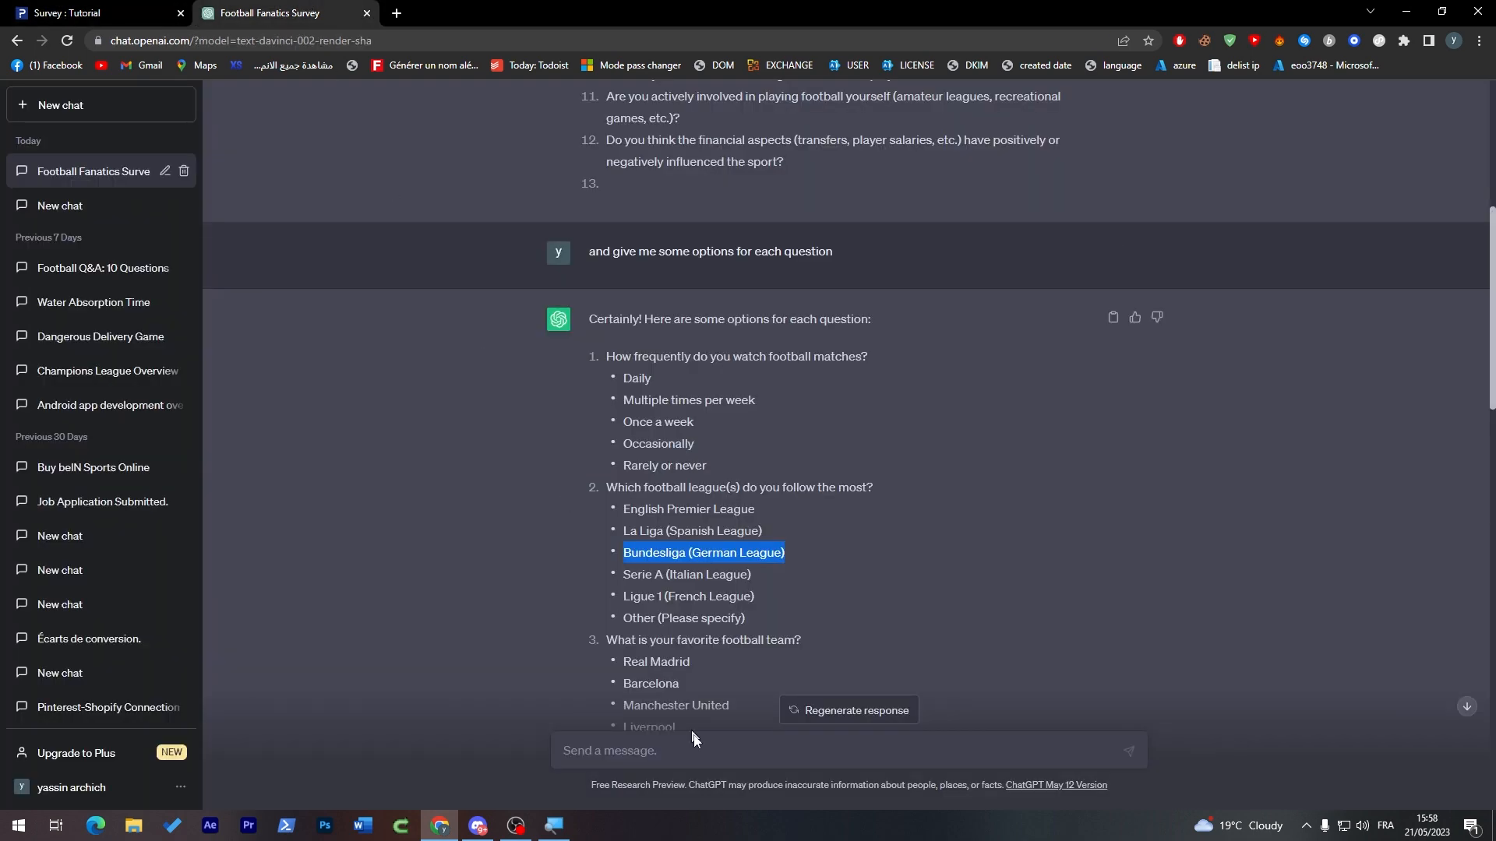
{"action": "triple_click", "coordinate": [646, 573]}
{"action": "key", "text": "ctrl+c"}
{"action": "left_click", "coordinate": [188, 7]}
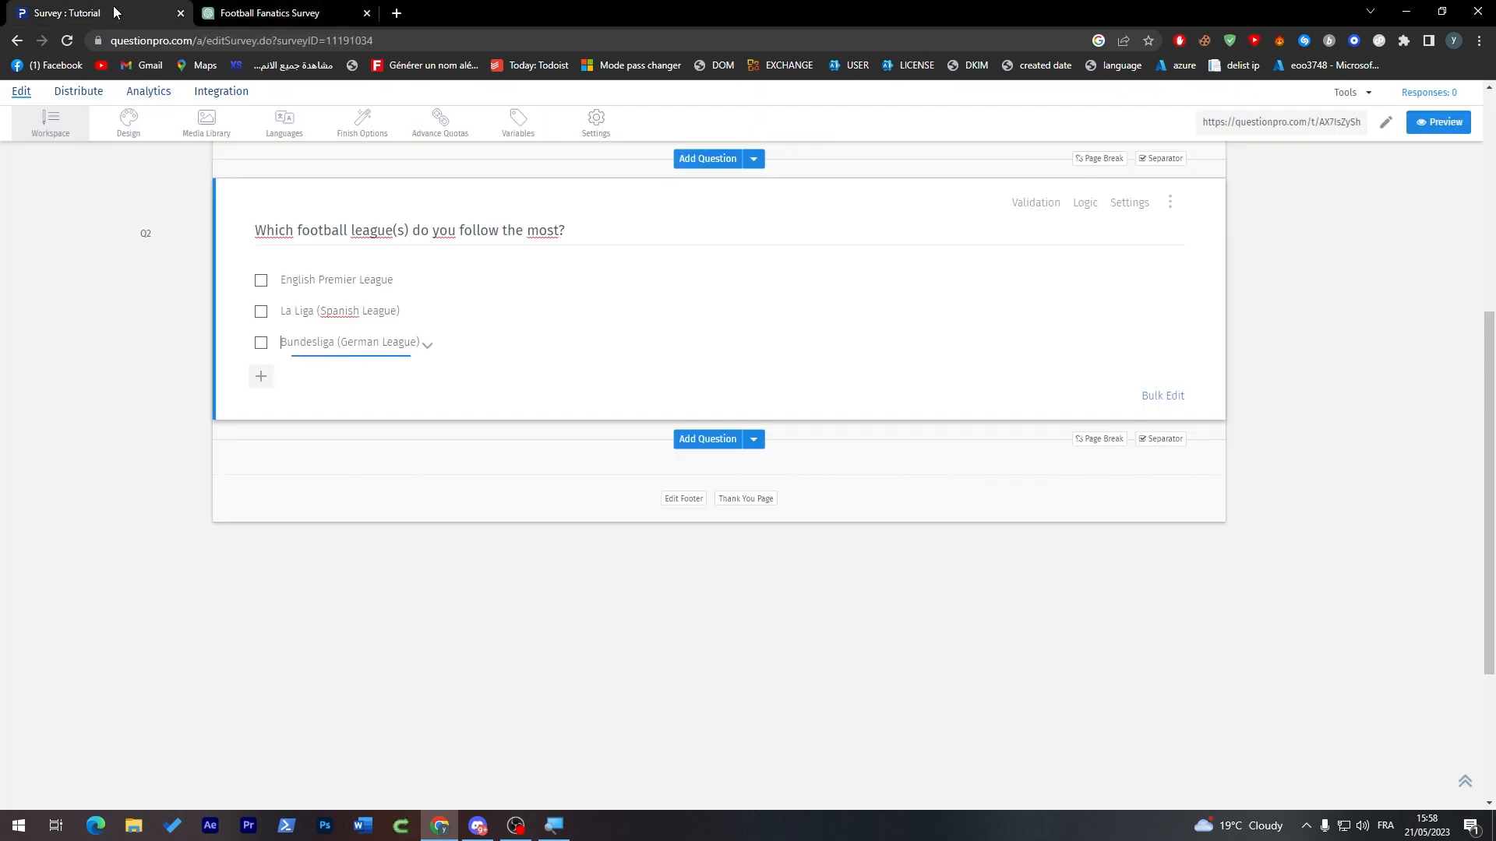
{"action": "left_click", "coordinate": [276, 374]}
{"action": "key", "text": "ctrl+v"}
Step: Copy "Ligue 1 (French League)" from ChatGPT and add it as the league question's fifth option
{"action": "left_click", "coordinate": [295, 10]}
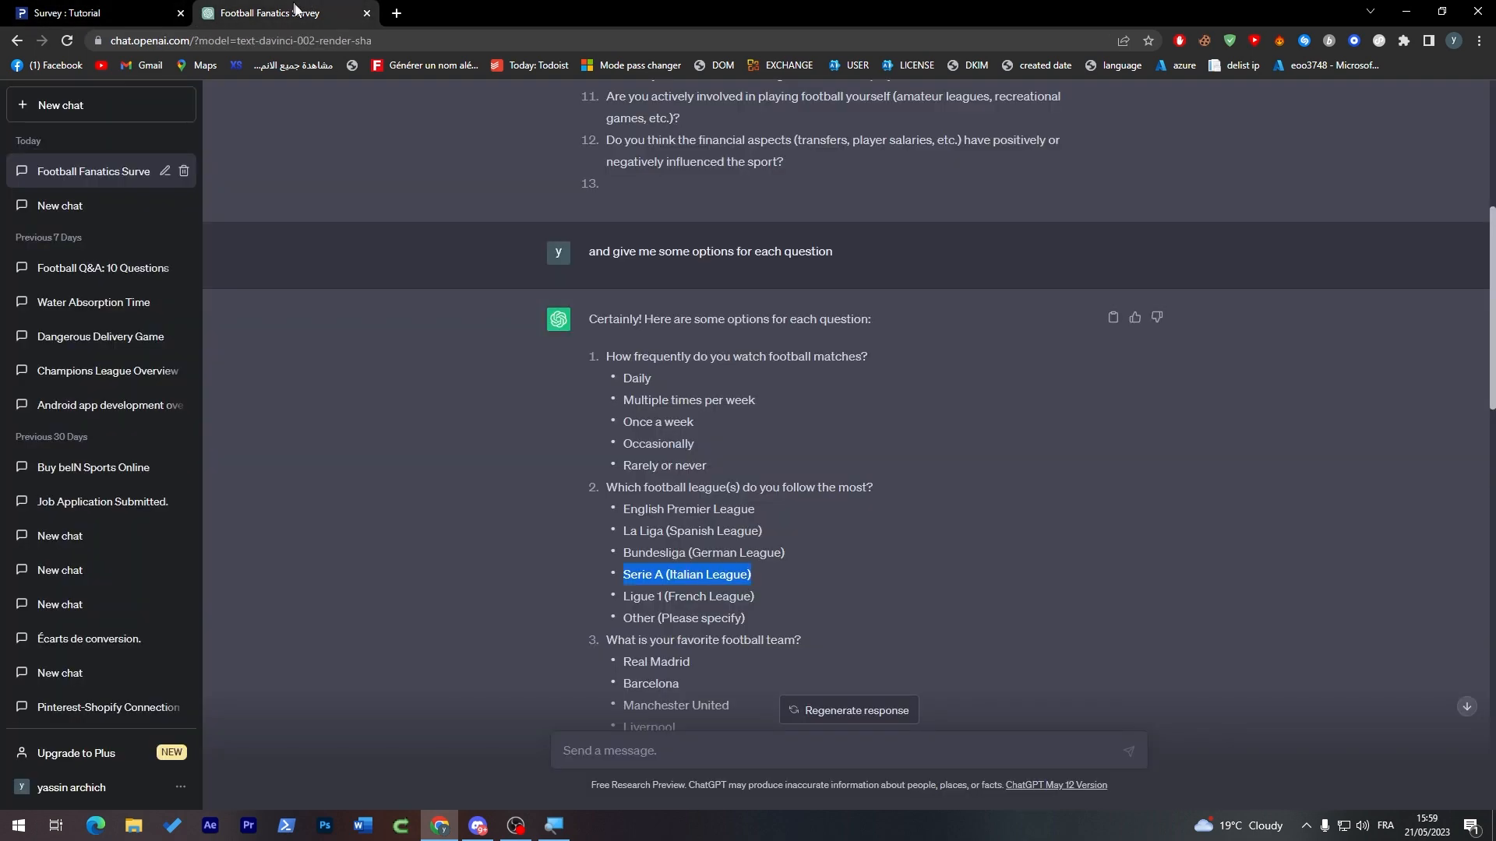
{"action": "triple_click", "coordinate": [649, 605]}
{"action": "key", "text": "ctrl+c"}
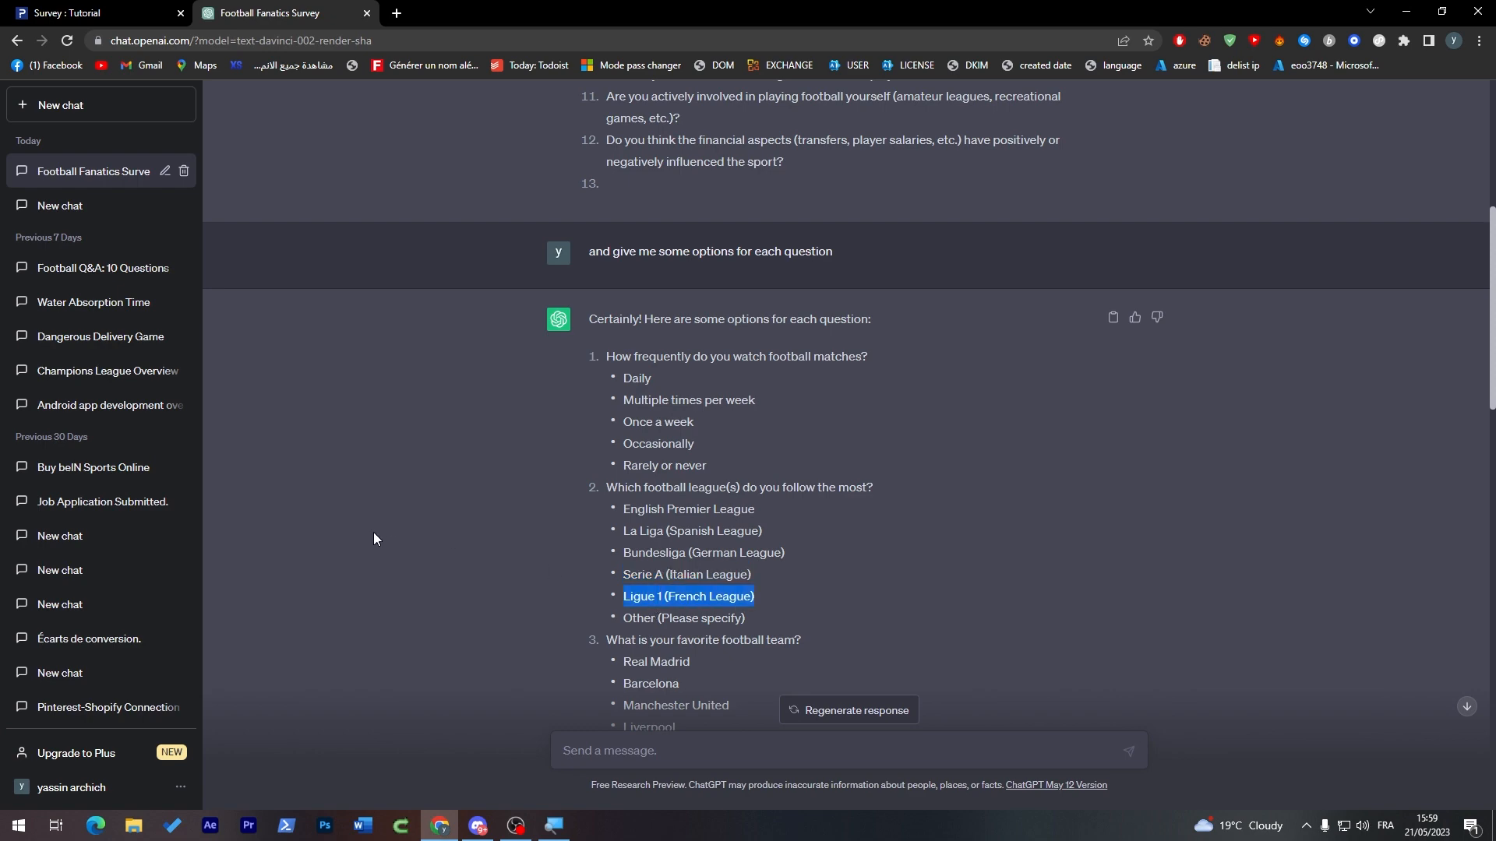
{"action": "left_click", "coordinate": [107, 11]}
{"action": "left_click", "coordinate": [261, 408]}
{"action": "key", "text": "ctrl+v"}
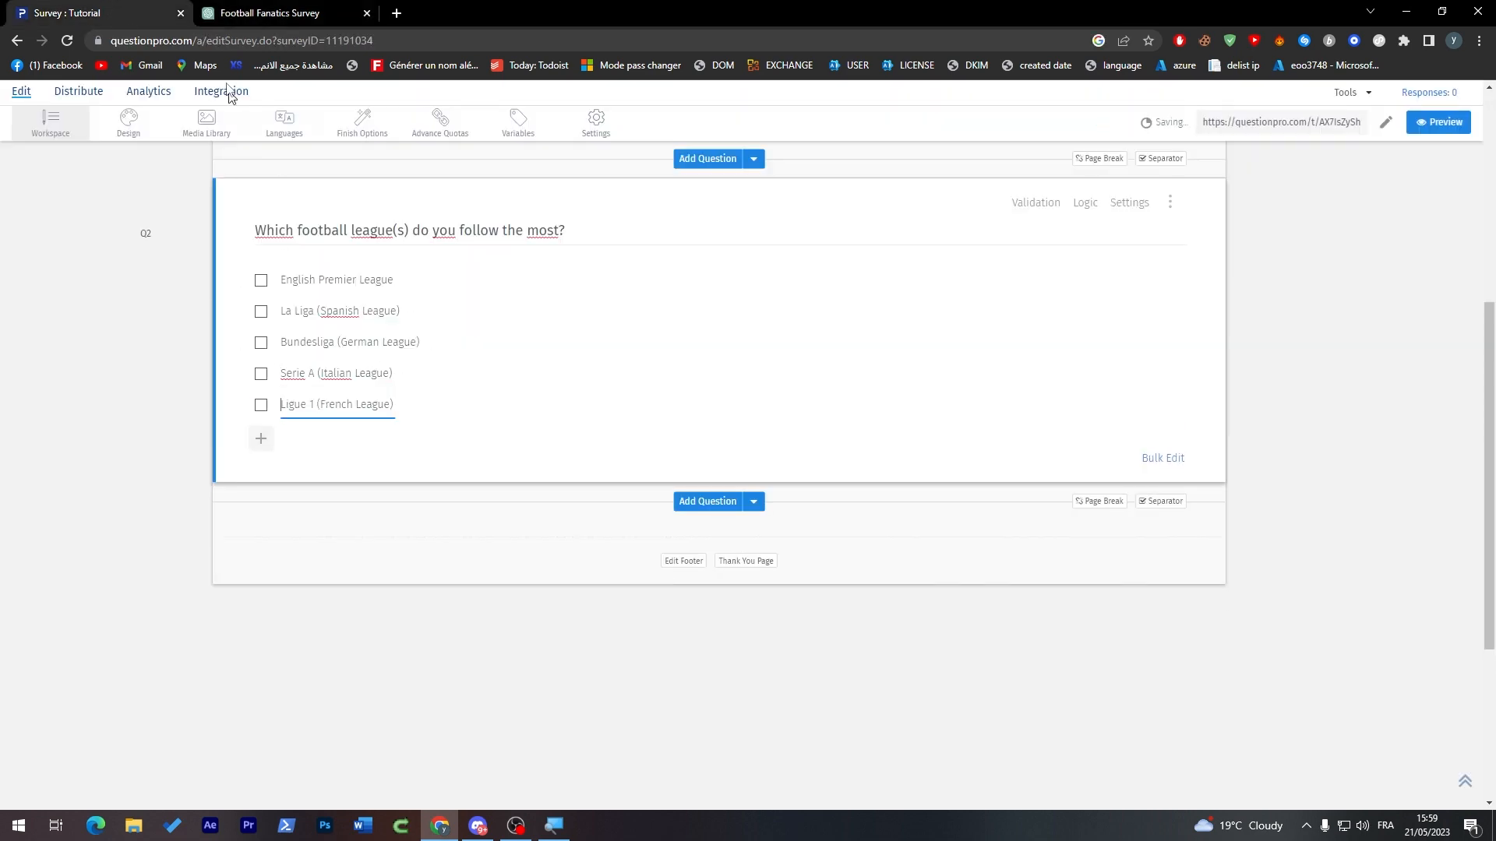
Step: Add "Other (Please specify)" from ChatGPT's list as the sixth and last option of the league question
{"action": "left_click", "coordinate": [269, 10]}
{"action": "triple_click", "coordinate": [668, 621]}
{"action": "key", "text": "ctrl+c"}
{"action": "left_click", "coordinate": [107, 11]}
{"action": "left_click", "coordinate": [261, 436]}
{"action": "key", "text": "ctrl+v"}
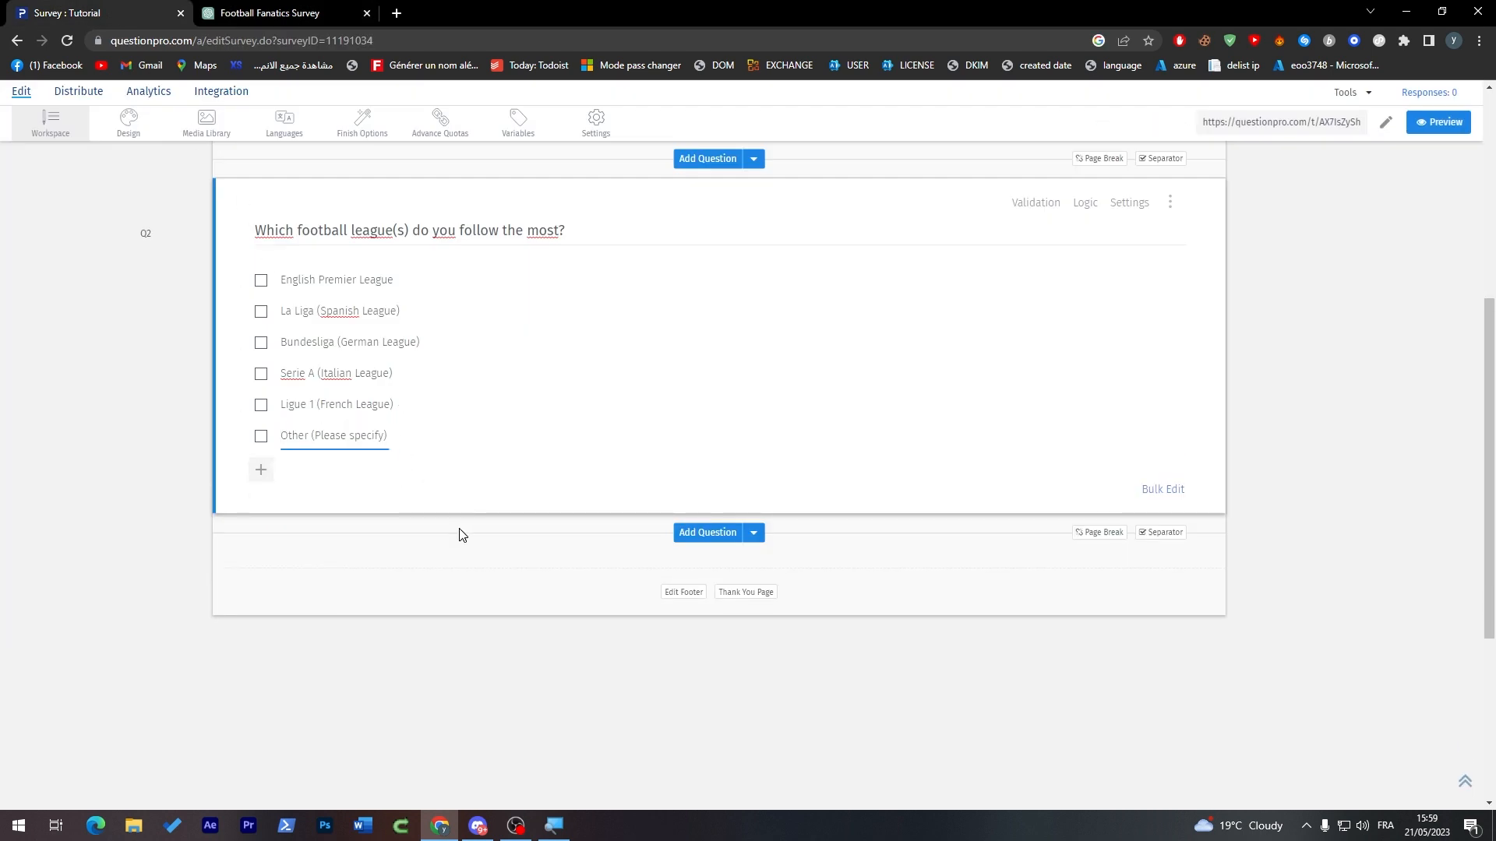
{"action": "left_click", "coordinate": [426, 515]}
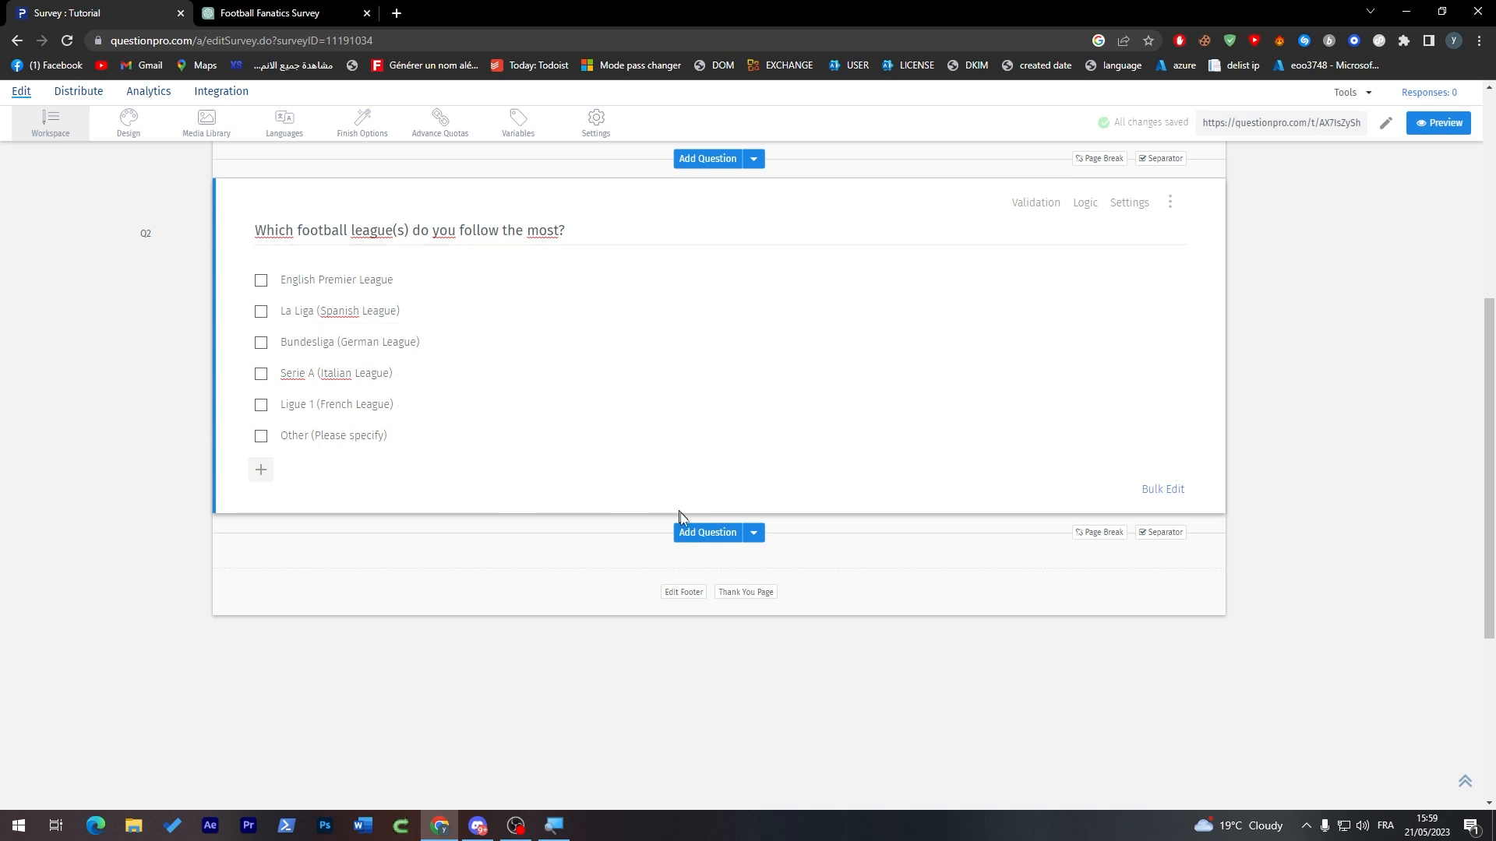
Step: Add a multiple-choice Drop-down Menu question below the second, using ChatGPT's third question, "What is your favorite football team?"
{"action": "left_click", "coordinate": [687, 534]}
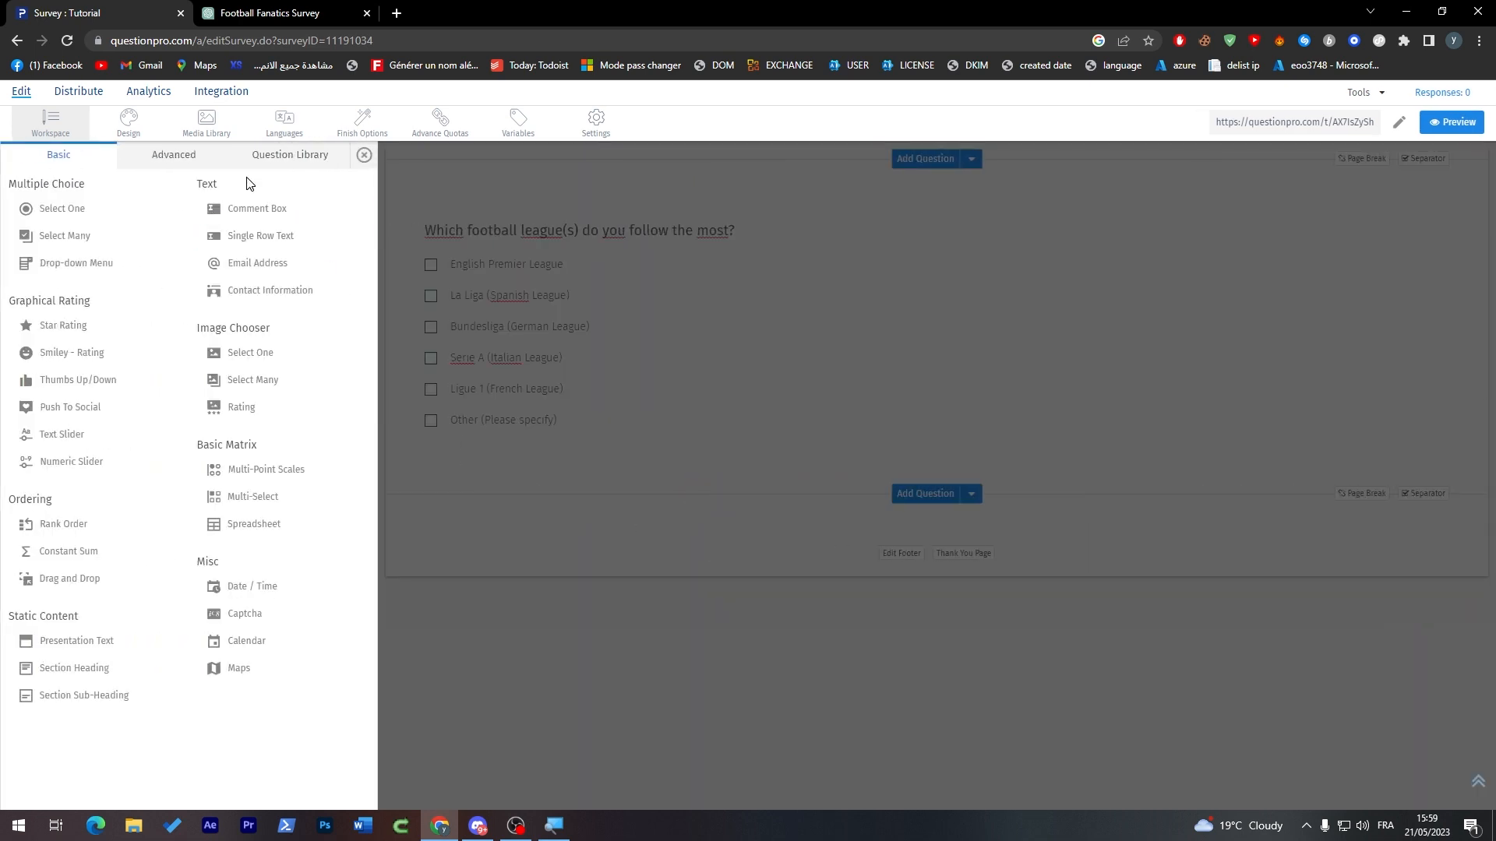
{"action": "mouse_move", "coordinate": [114, 265]}
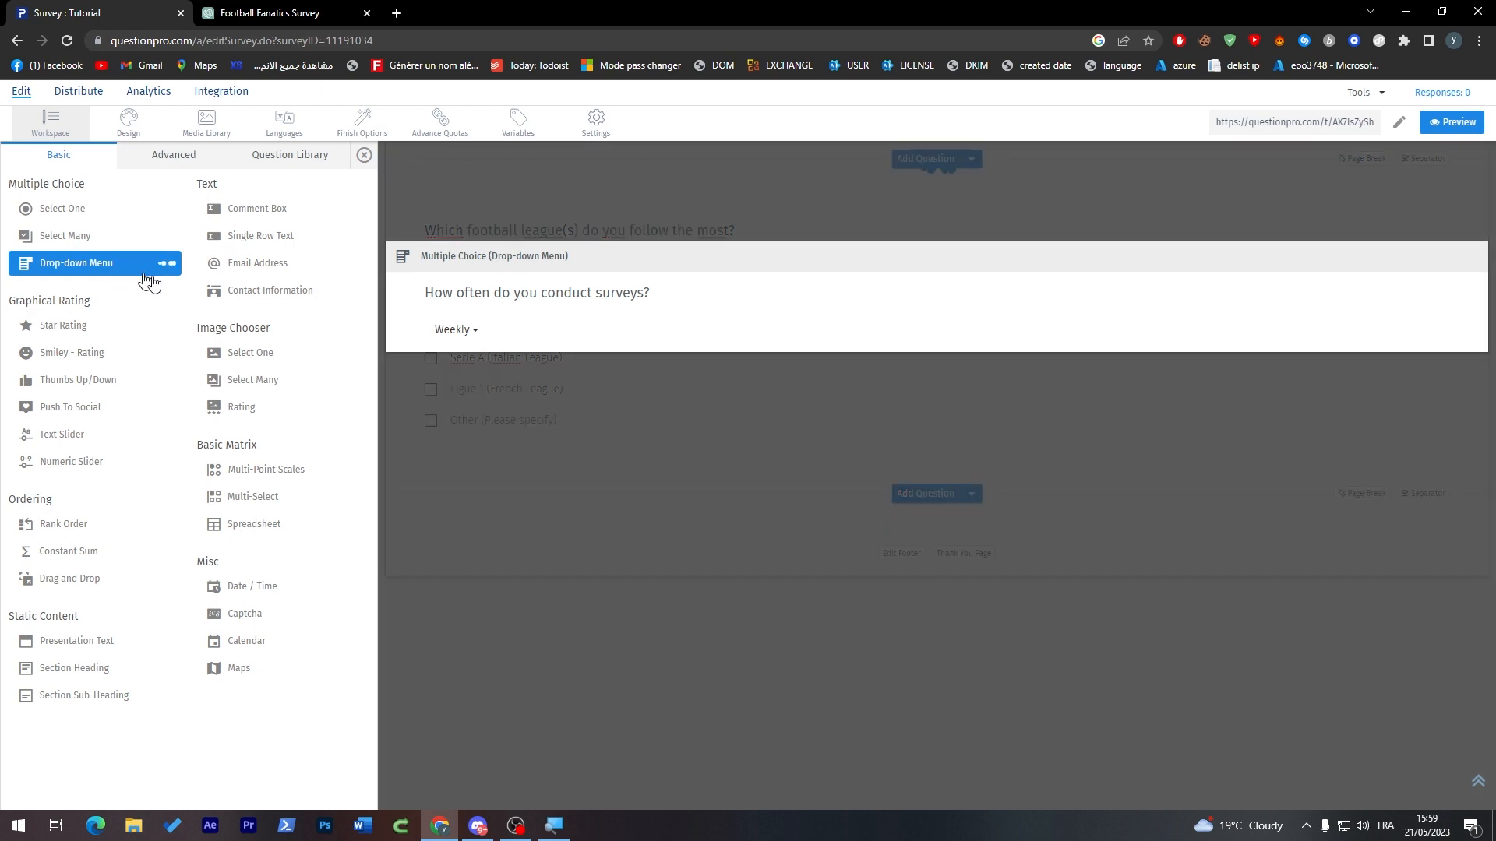
{"action": "left_click", "coordinate": [117, 269]}
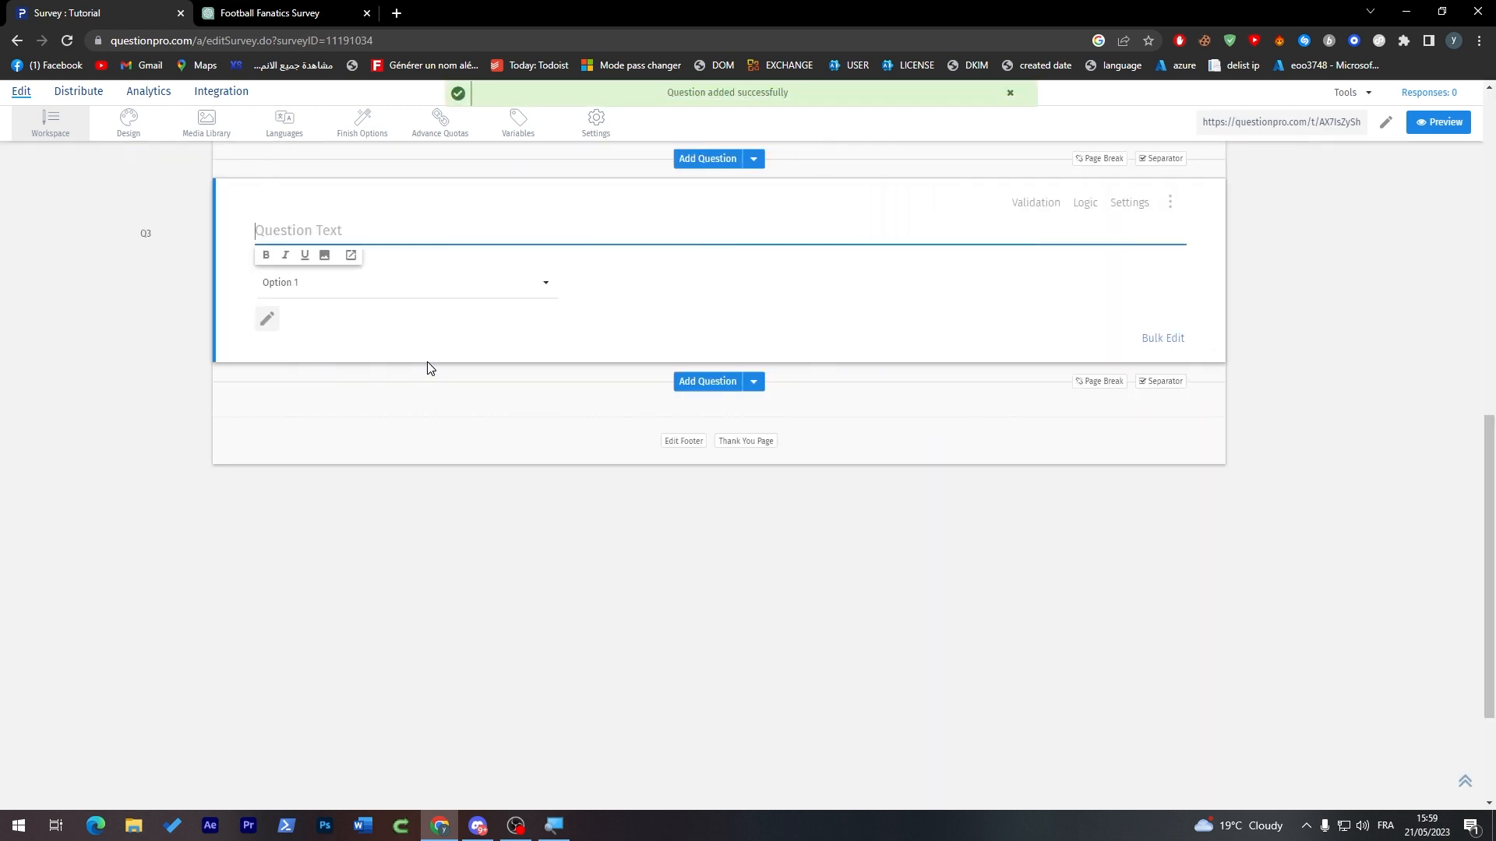
{"action": "left_click", "coordinate": [307, 283]}
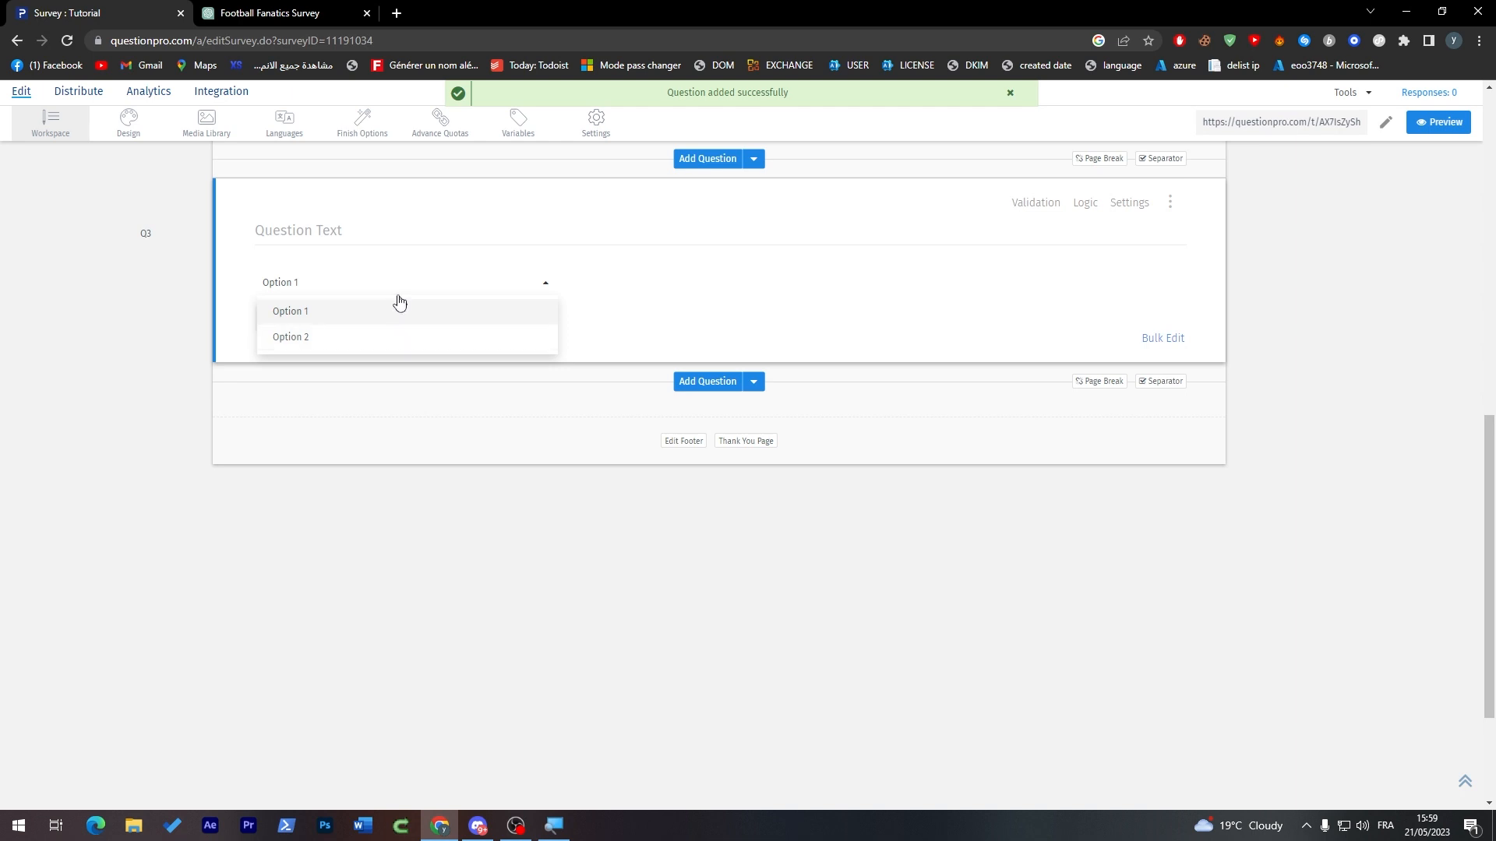
{"action": "left_click", "coordinate": [292, 11]}
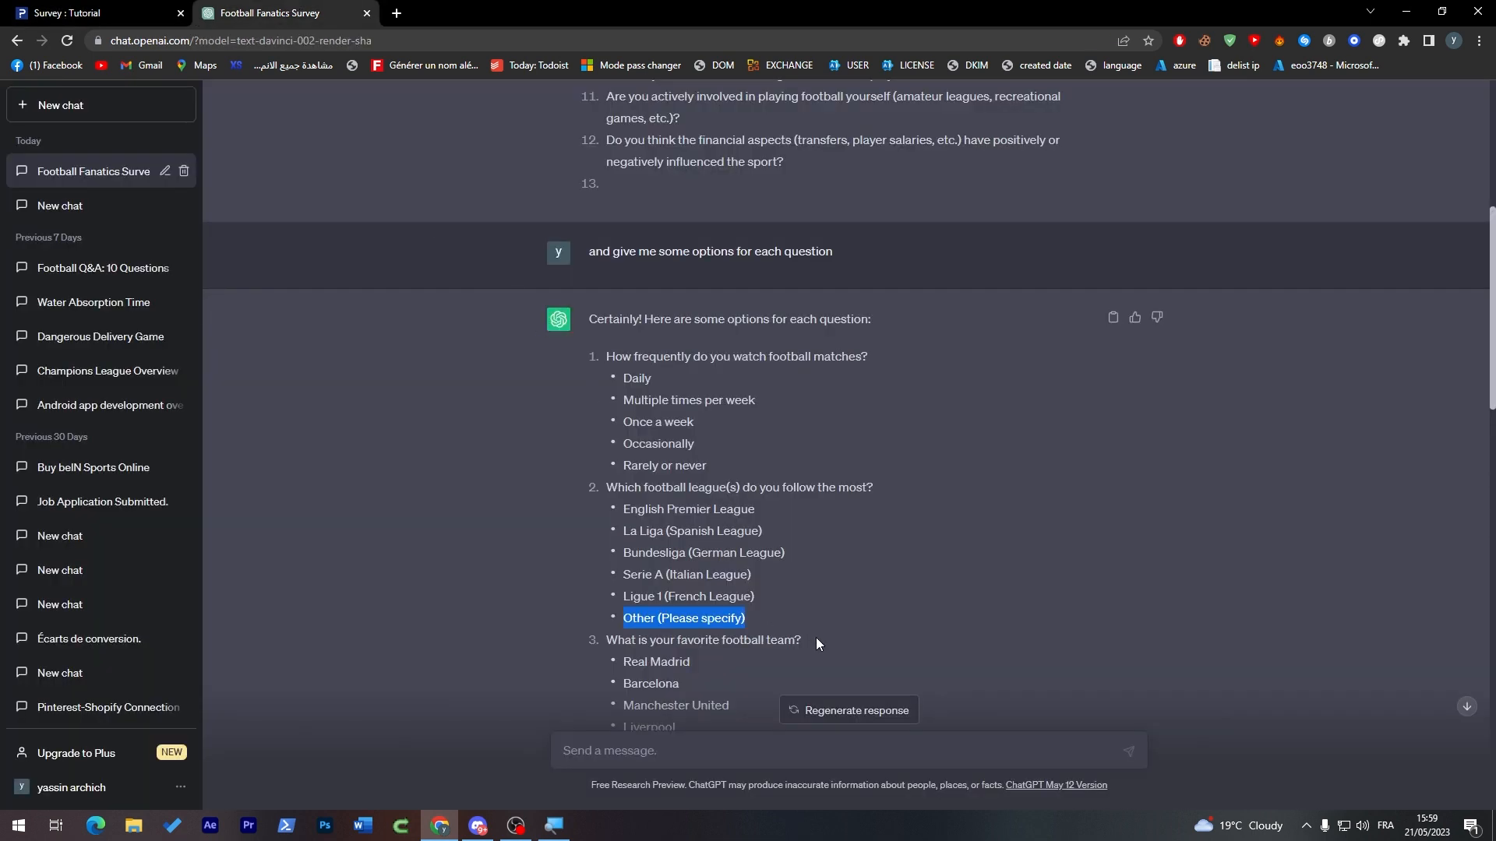
{"action": "left_click_drag", "start_coordinate": [1493, 284], "coordinate": [1480, 350]}
{"action": "left_click_drag", "start_coordinate": [810, 399], "coordinate": [594, 401]}
{"action": "left_click", "coordinate": [78, 12]}
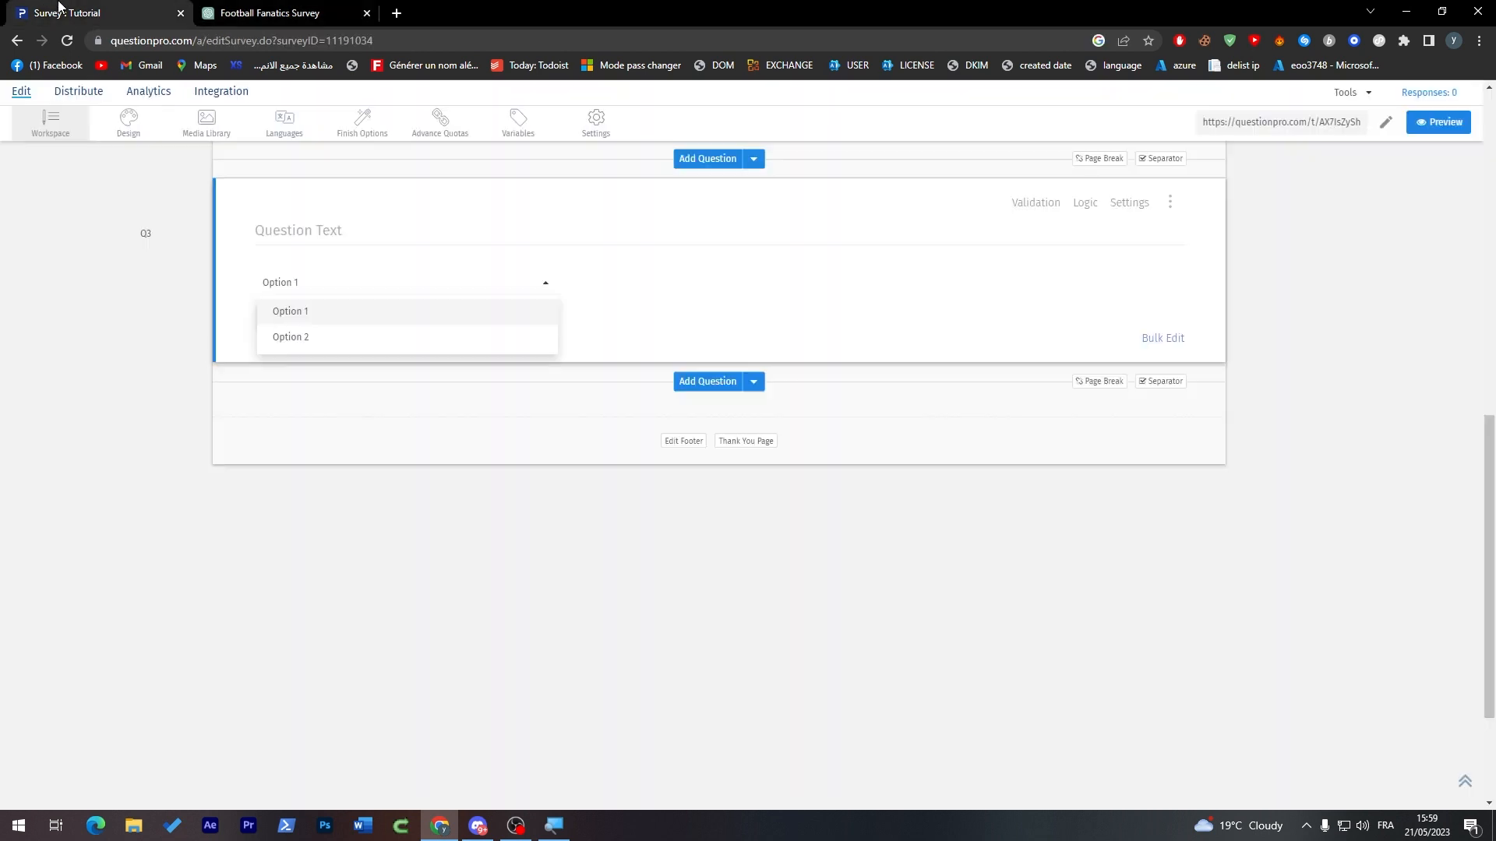
{"action": "left_click", "coordinate": [457, 234]}
{"action": "key", "text": "ctrl+v"}
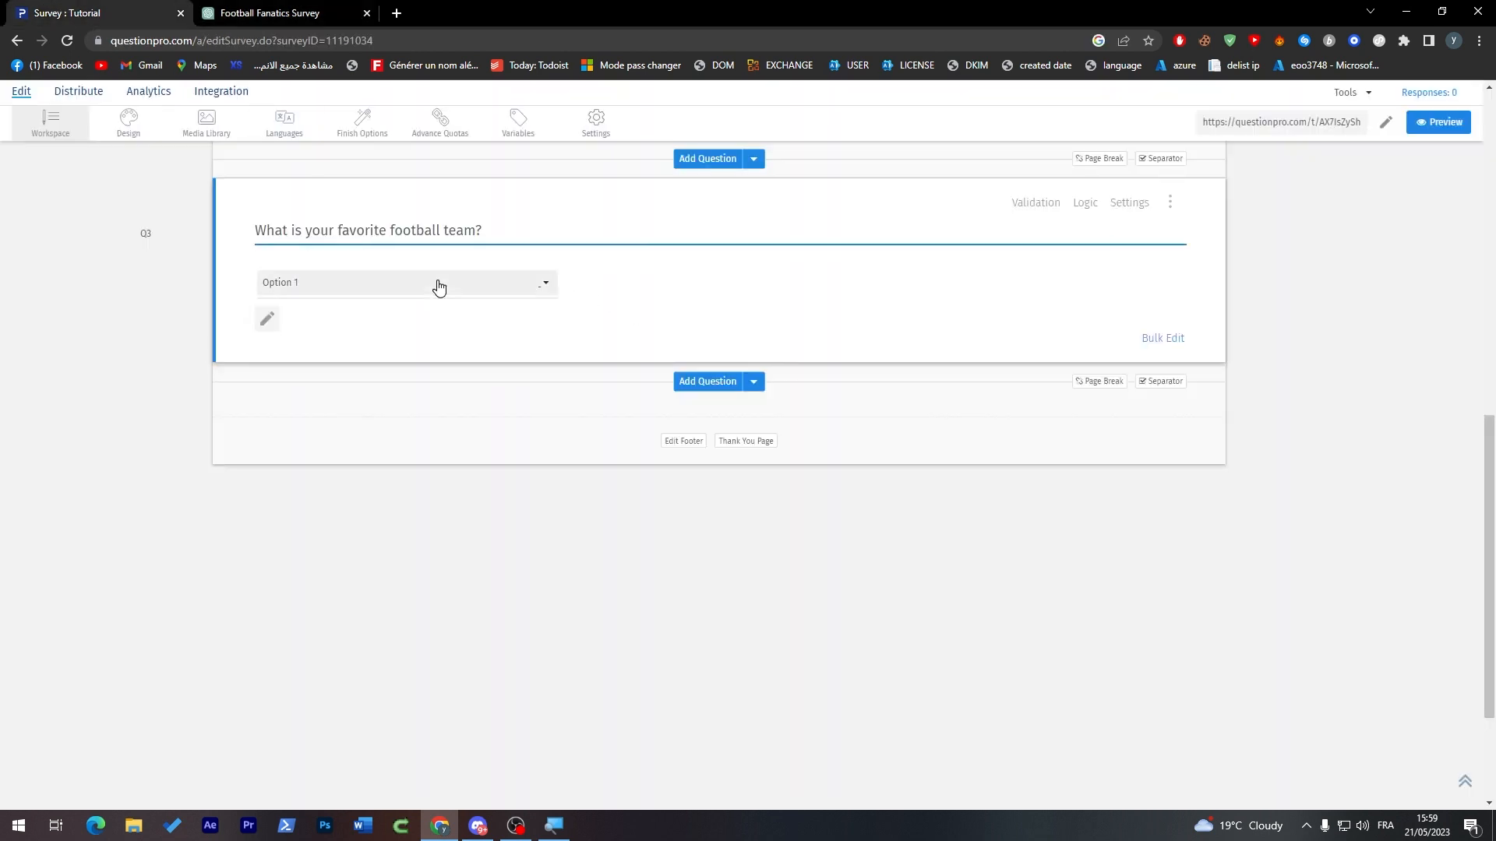
Step: Open the drop-down question's options for editing and replace the first with "Real Madrid", copied from ChatGPT
{"action": "left_click", "coordinate": [537, 292]}
{"action": "left_click", "coordinate": [713, 330]}
{"action": "left_click", "coordinate": [306, 289]}
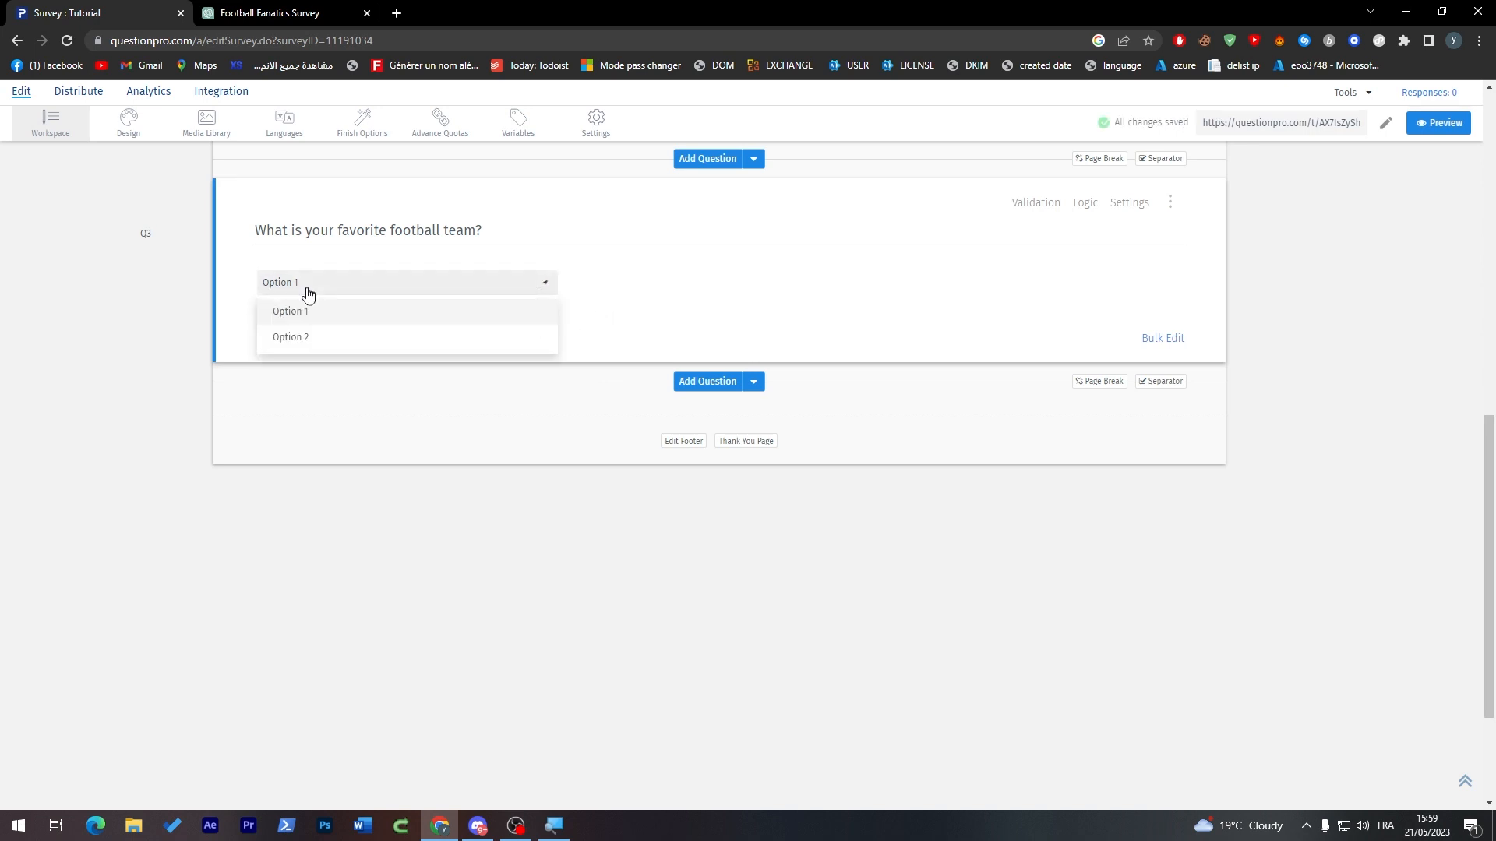
{"action": "left_click", "coordinate": [297, 301]}
{"action": "left_click", "coordinate": [268, 321]}
{"action": "left_click", "coordinate": [277, 279]}
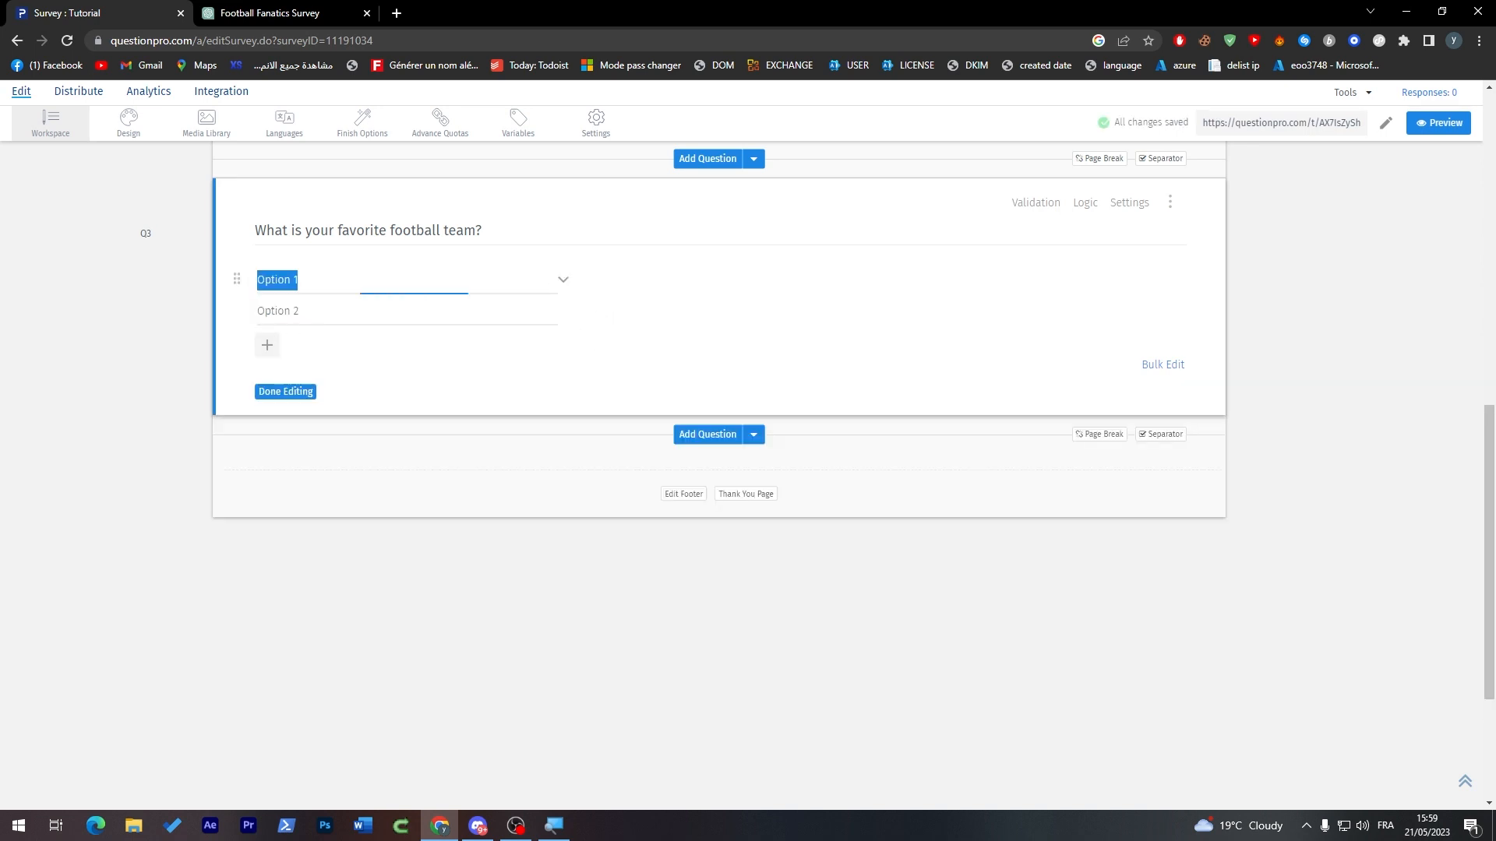
{"action": "left_click", "coordinate": [257, 12]}
{"action": "double_click", "coordinate": [659, 428]}
{"action": "triple_click", "coordinate": [660, 427]}
{"action": "key", "text": "ctrl+c"}
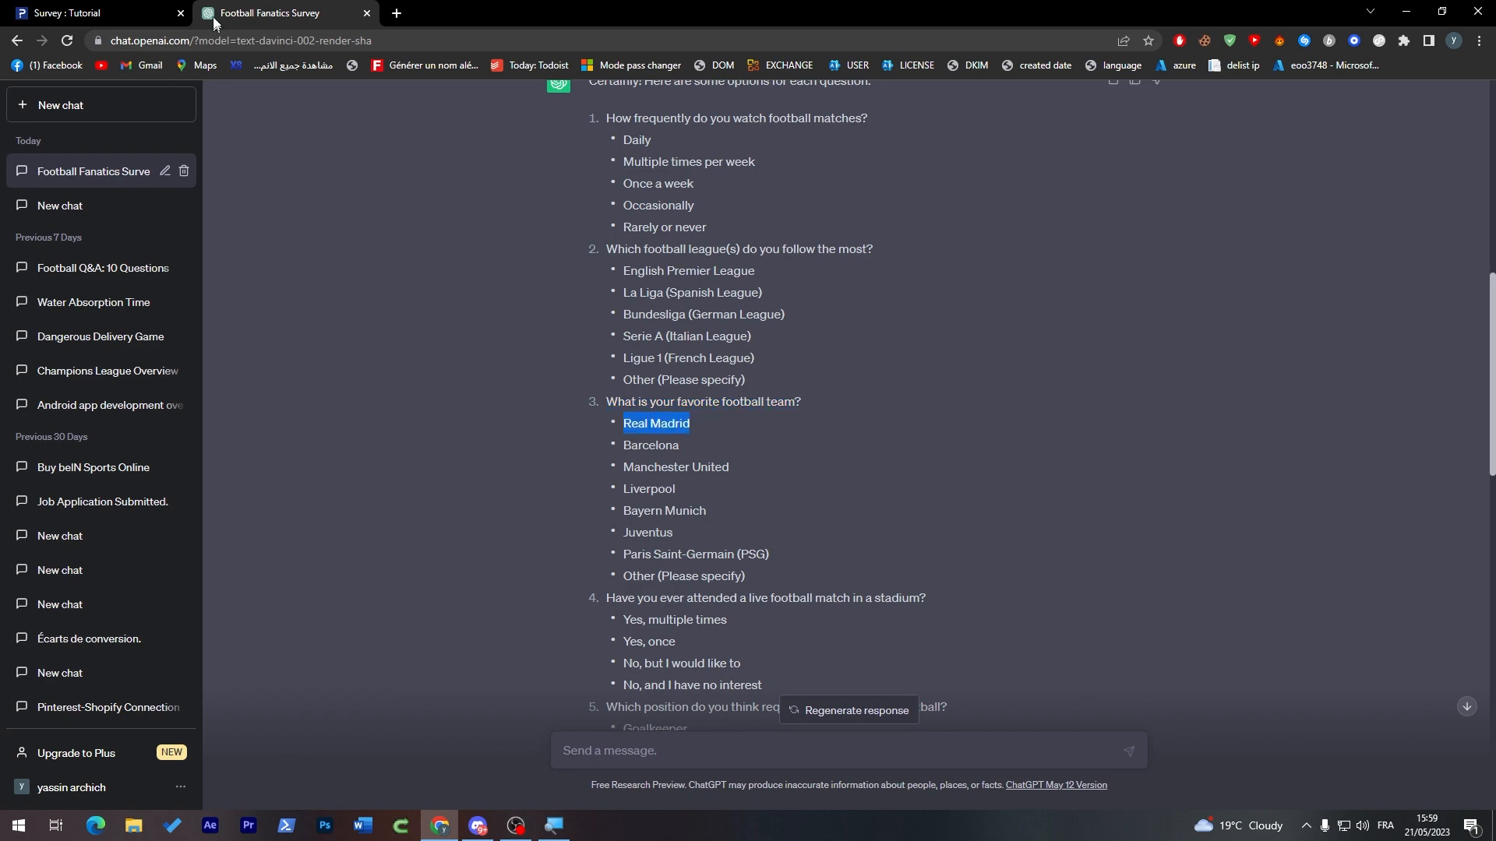
{"action": "left_click", "coordinate": [93, 13]}
{"action": "key", "text": "ctrl+v"}
Step: Replace the second option of the favorite-team question with "Barcelona" from ChatGPT's list
{"action": "left_click", "coordinate": [251, 10]}
{"action": "double_click", "coordinate": [650, 444]}
{"action": "key", "text": "ctrl+c"}
{"action": "left_click", "coordinate": [94, 13]}
{"action": "left_click", "coordinate": [377, 309]}
{"action": "key", "text": "ctrl+v"}
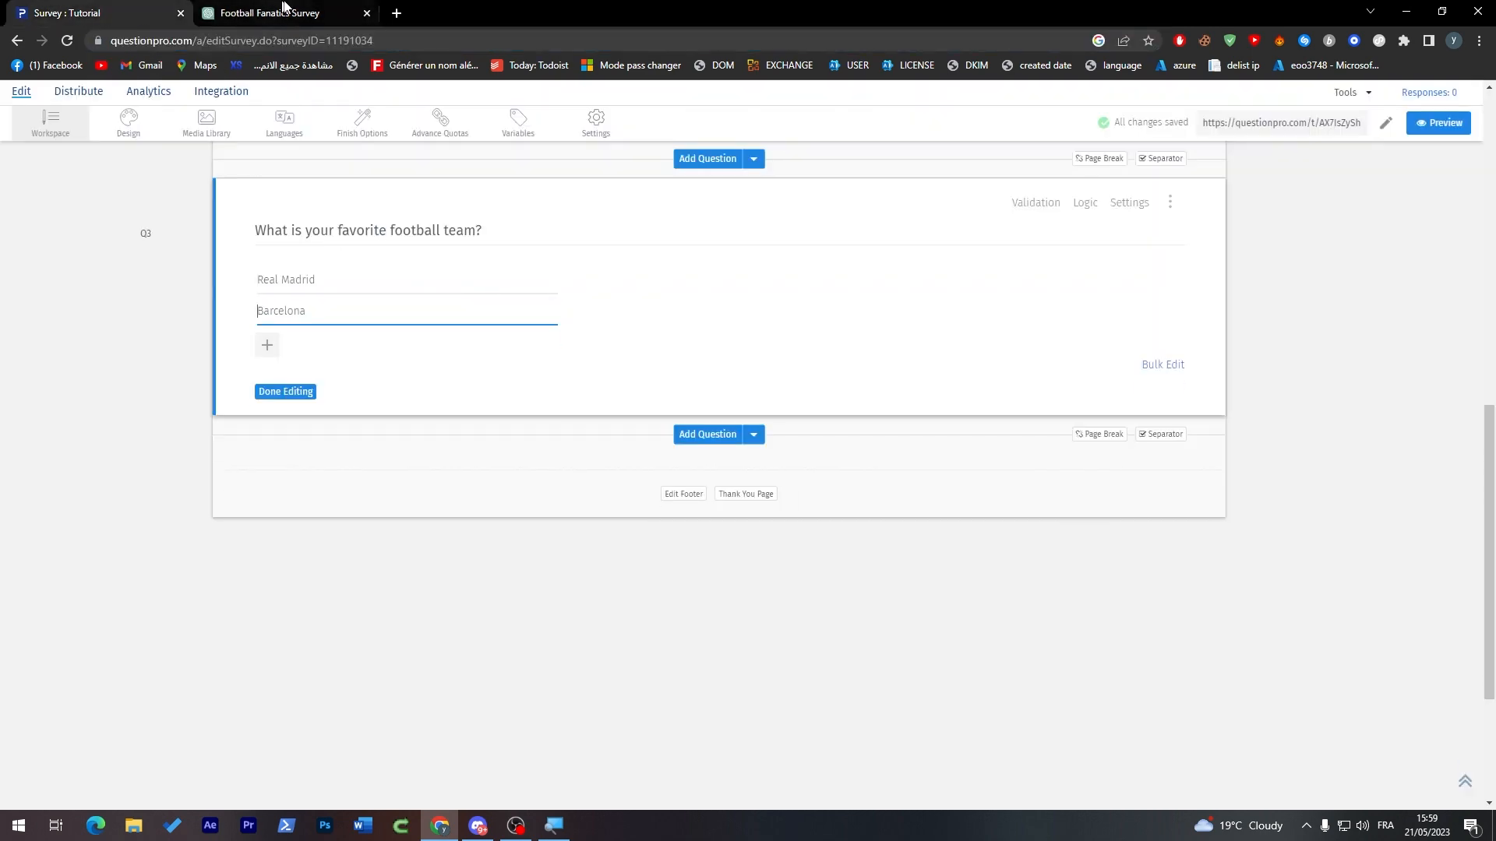
Step: Add a third option to the favorite-team question and fill it with "Manchester United" from ChatGPT
{"action": "left_click", "coordinate": [267, 345]}
{"action": "left_click", "coordinate": [257, 12]}
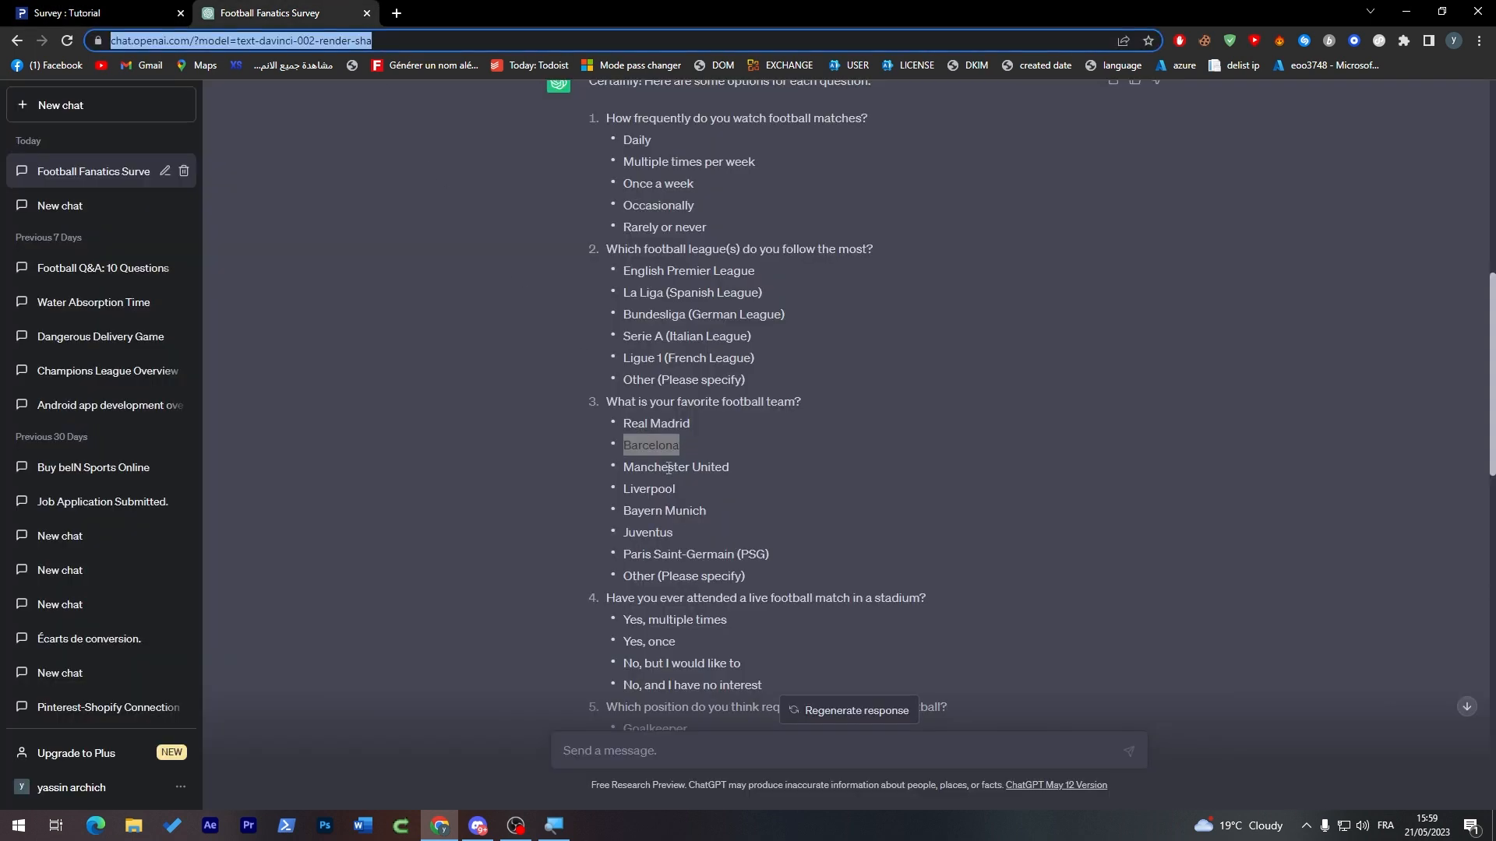
{"action": "triple_click", "coordinate": [668, 468]}
{"action": "key", "text": "ctrl+c"}
{"action": "left_click", "coordinate": [94, 12]}
{"action": "key", "text": "ctrl+v"}
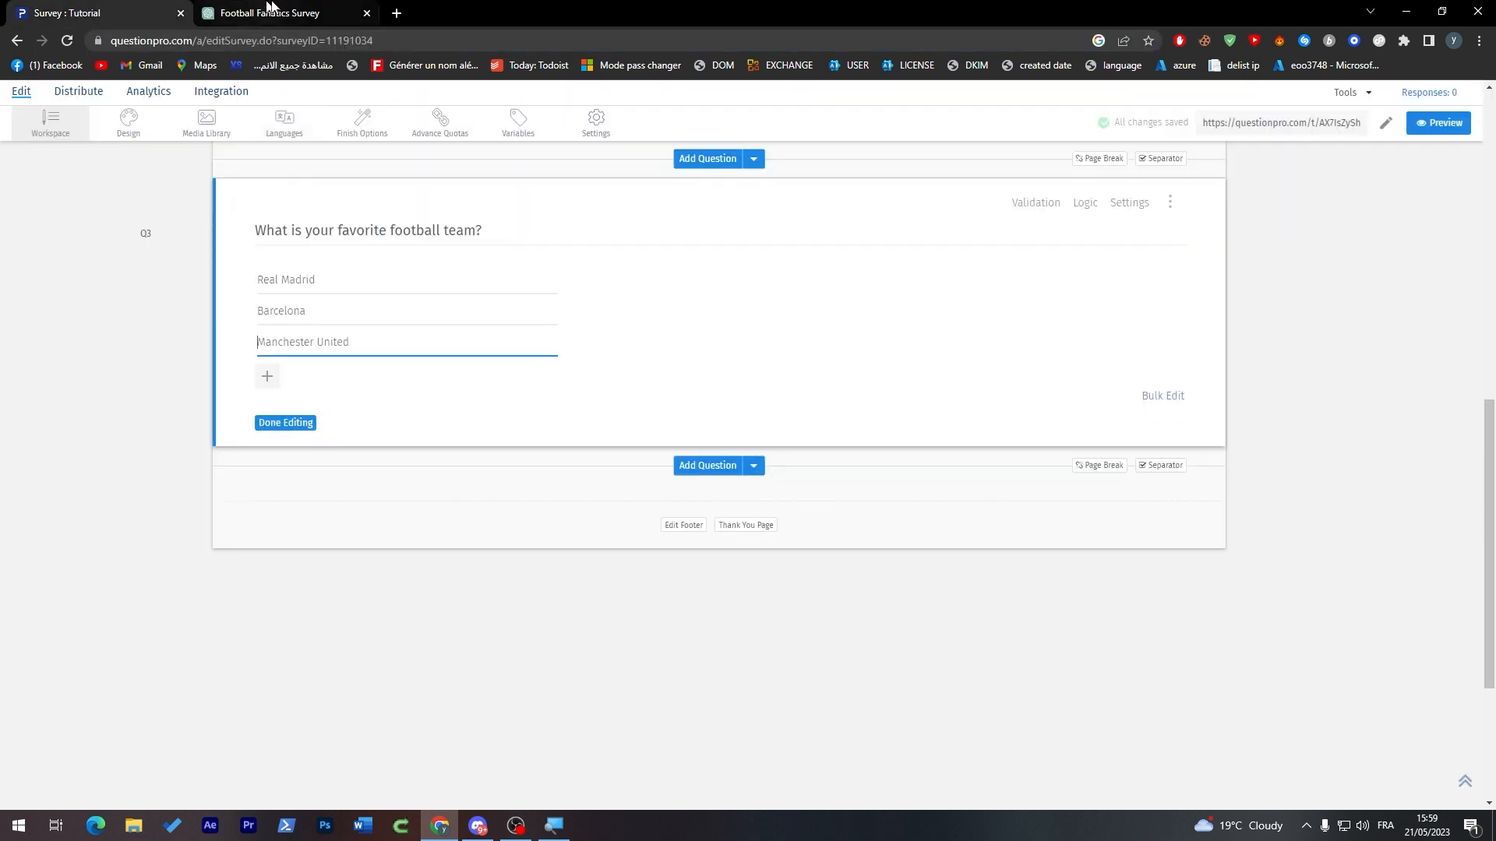
Step: Add "Manchester City", based on a copy of the option above, and "Arcenal" as the fourth and fifth team options
{"action": "left_click", "coordinate": [265, 377]}
{"action": "left_click_drag", "start_coordinate": [258, 342], "coordinate": [318, 375]}
{"action": "key", "text": "ctrl+c"}
{"action": "left_click", "coordinate": [312, 373]}
{"action": "key", "text": "ctrl+v"}
{"action": "type", "text": "c"}
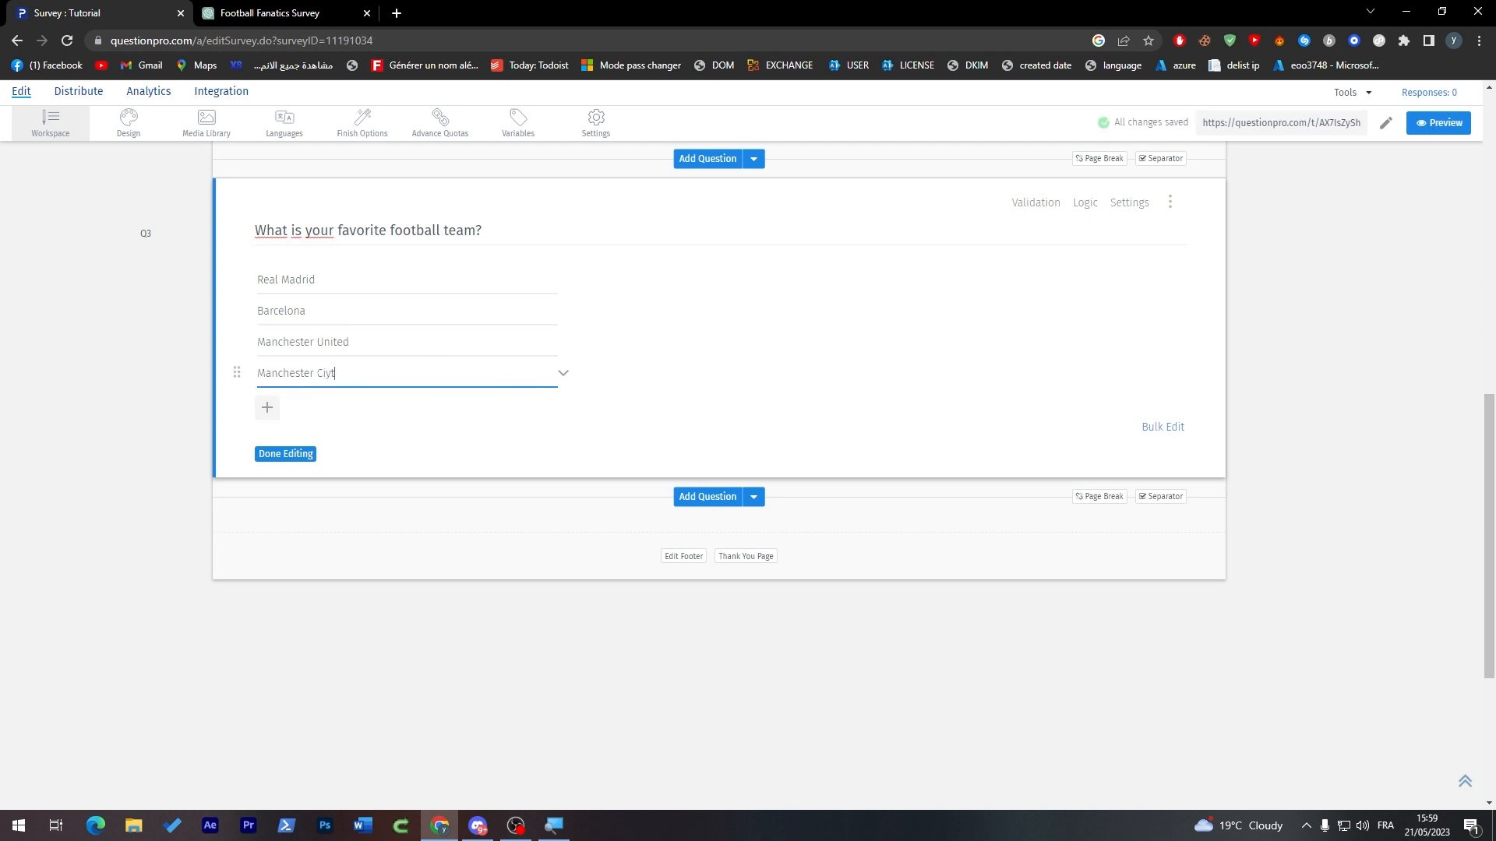
{"action": "type", "text": "ity"}
{"action": "key", "text": "Return"}
{"action": "type", "text": "Arcenal"}
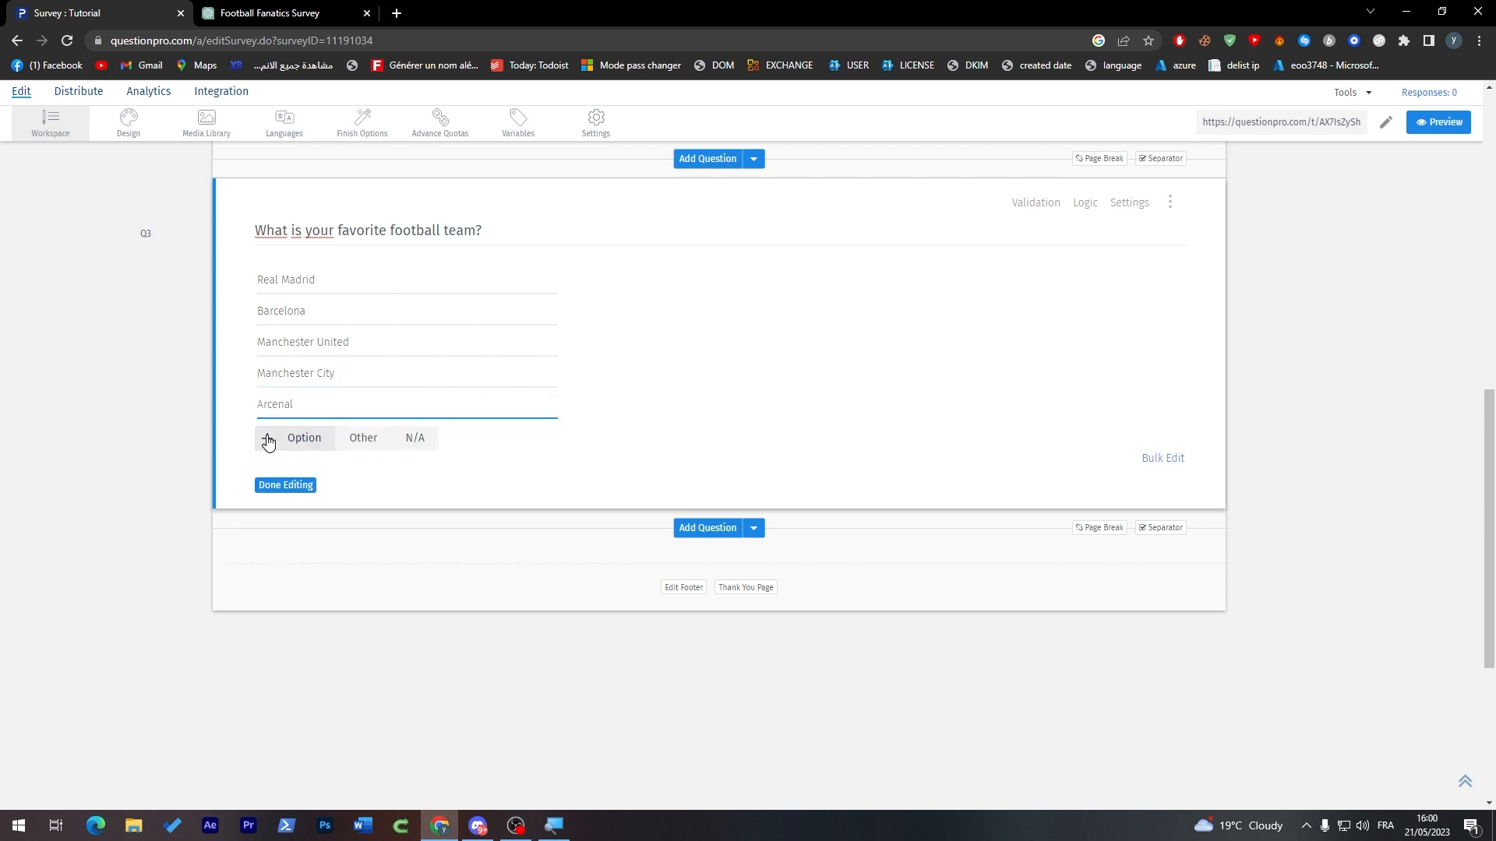
Step: Copy "Liverpool" from ChatGPT's list into a sixth option of the favorite-team question
{"action": "left_click", "coordinate": [270, 13]}
{"action": "double_click", "coordinate": [641, 487]}
{"action": "key", "text": "ctrl+c"}
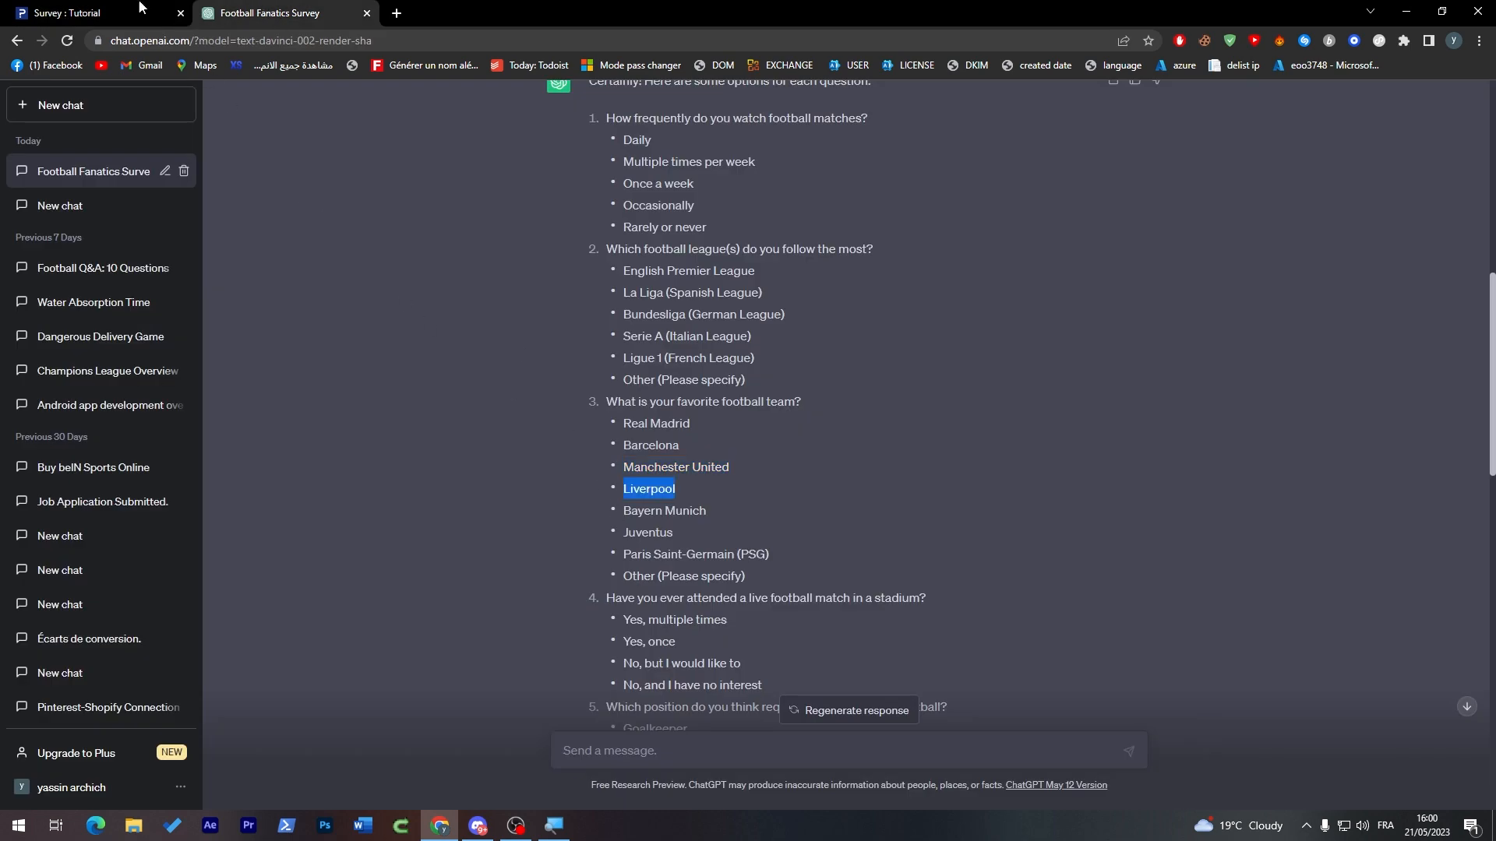
{"action": "left_click", "coordinate": [93, 12]}
{"action": "key", "text": "ctrl+v"}
Step: Add "Paris Saint-Germain (PSG)", copied from ChatGPT, as the seventh option of the favorite-team question
{"action": "key", "text": "Return"}
{"action": "left_click", "coordinate": [282, 8]}
{"action": "double_click", "coordinate": [675, 556]}
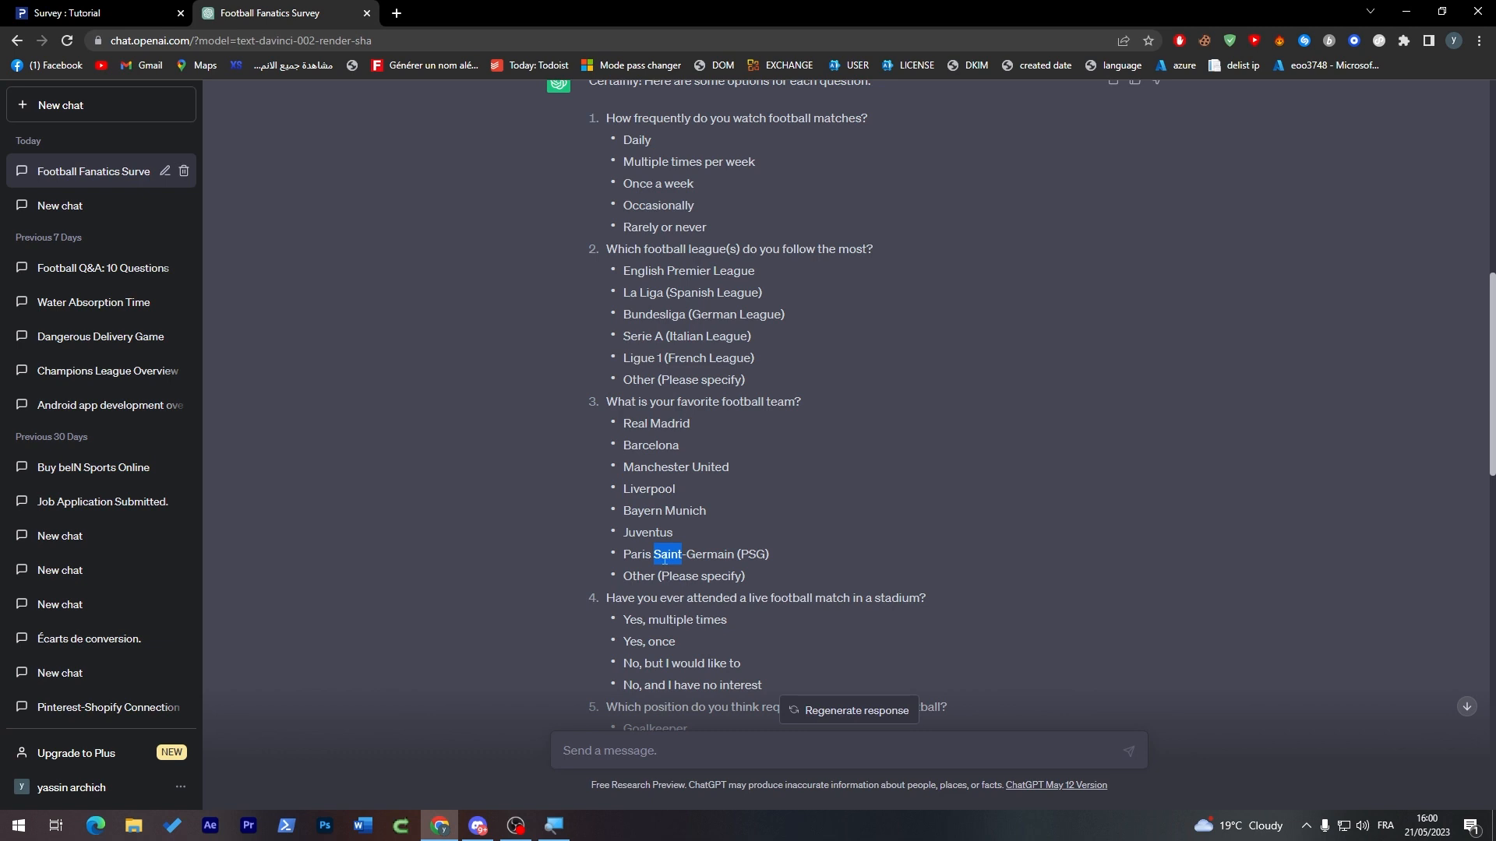
{"action": "triple_click", "coordinate": [664, 556]}
{"action": "key", "text": "ctrl+c"}
{"action": "left_click", "coordinate": [93, 13]}
{"action": "key", "text": "ctrl+v"}
Step: Finish editing the team options and expand the drop-down to check its list
{"action": "left_click", "coordinate": [311, 593]}
{"action": "left_click", "coordinate": [283, 547]}
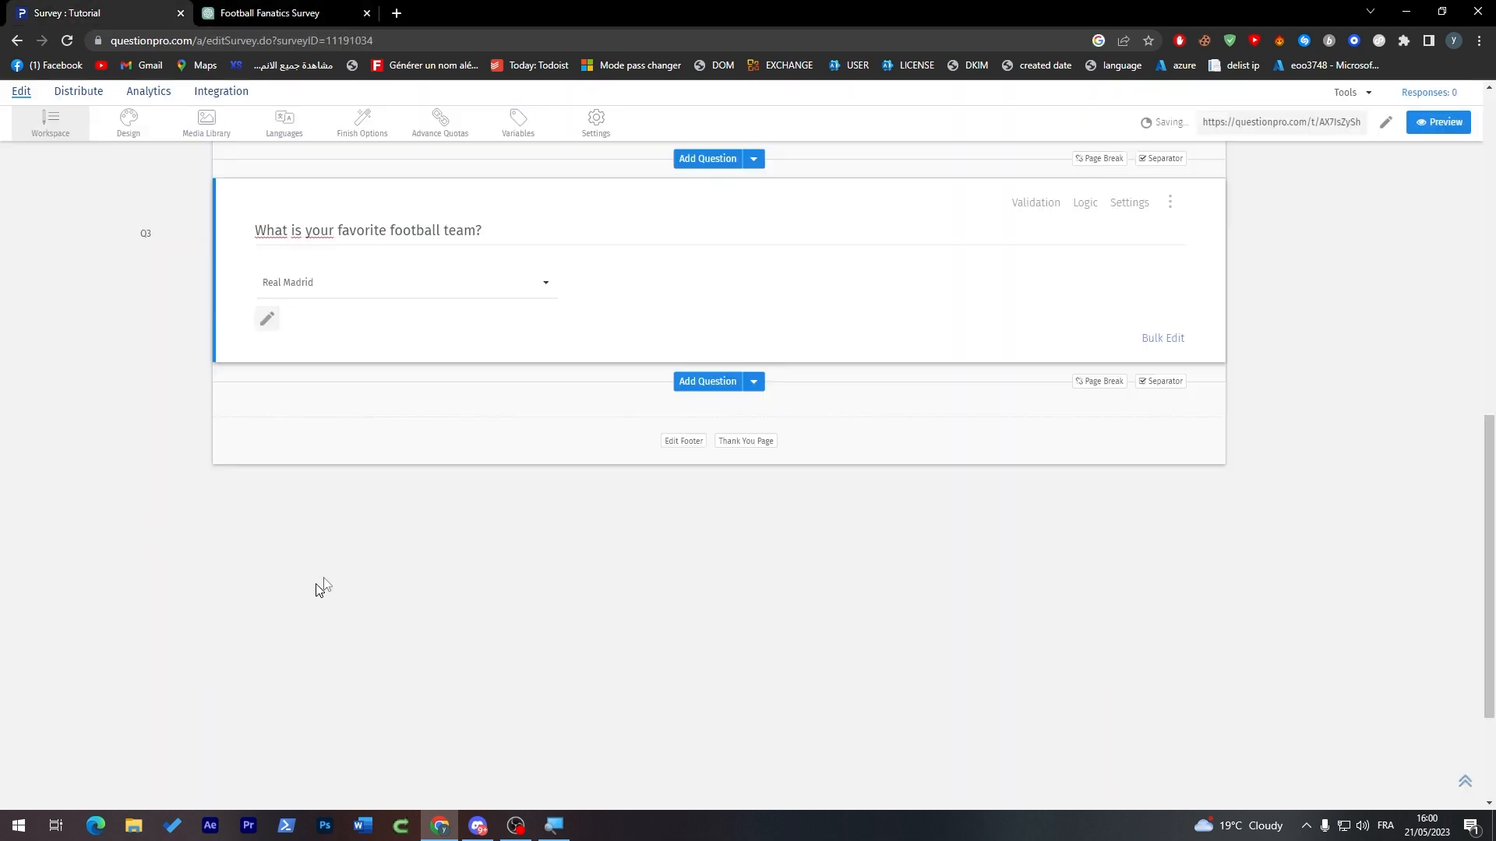
{"action": "left_click", "coordinate": [409, 283]}
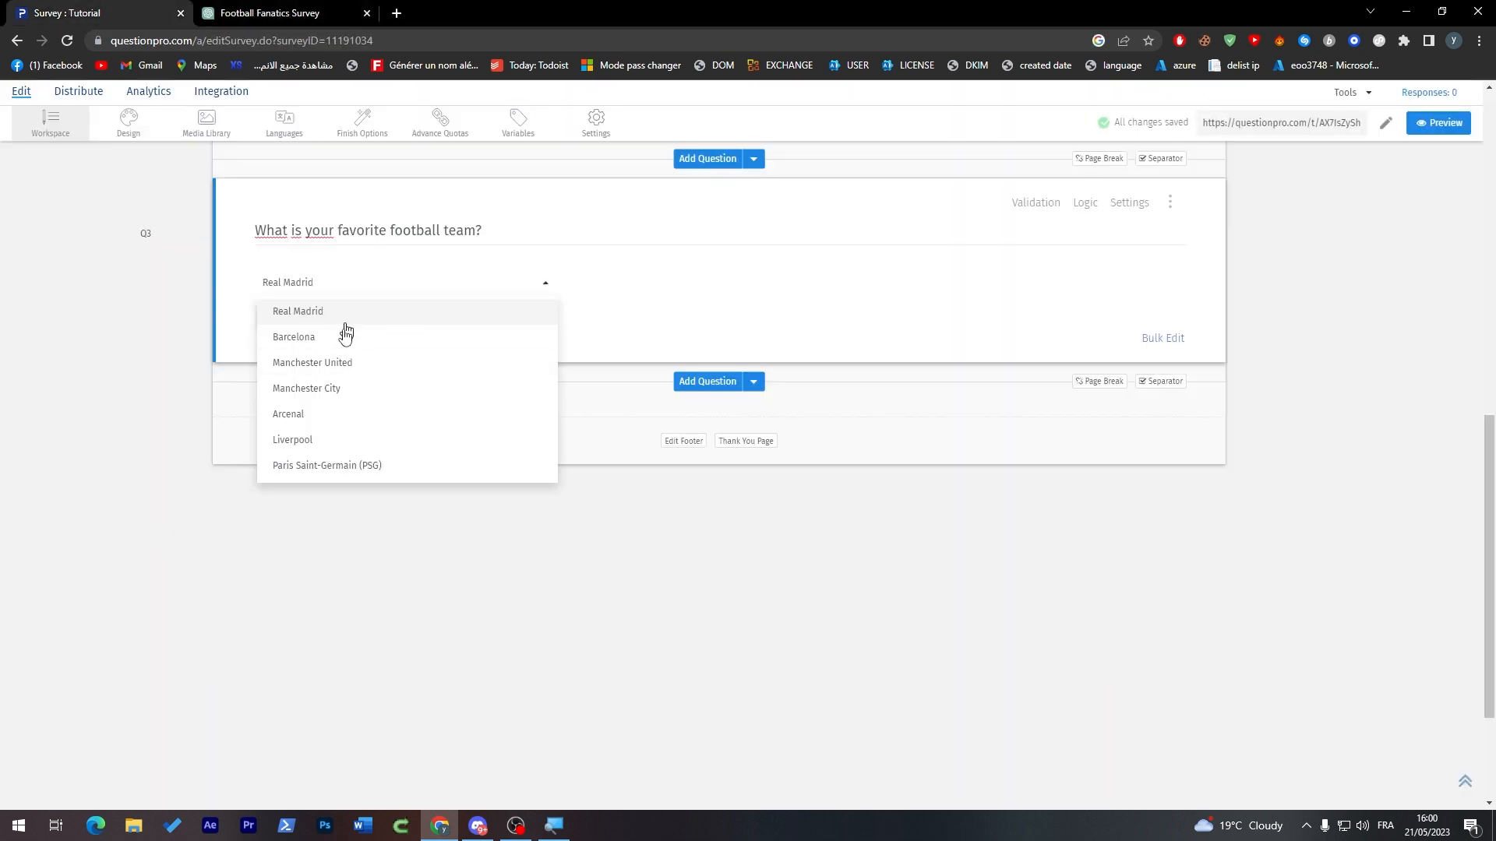
Step: Add a Comment Box text question below the favorite-team question
{"action": "left_click", "coordinate": [377, 573]}
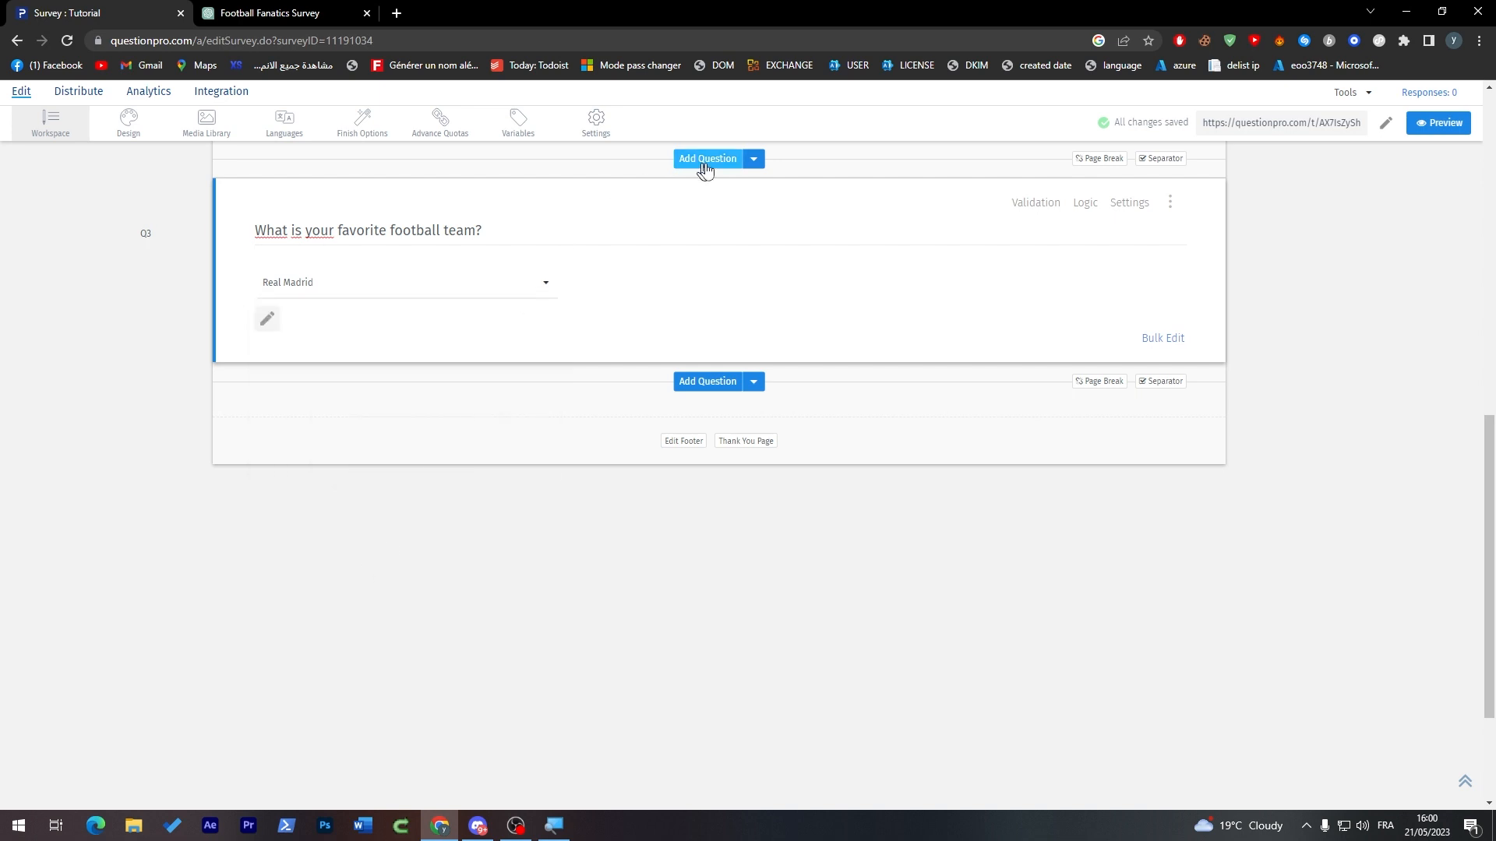
{"action": "left_click", "coordinate": [705, 383]}
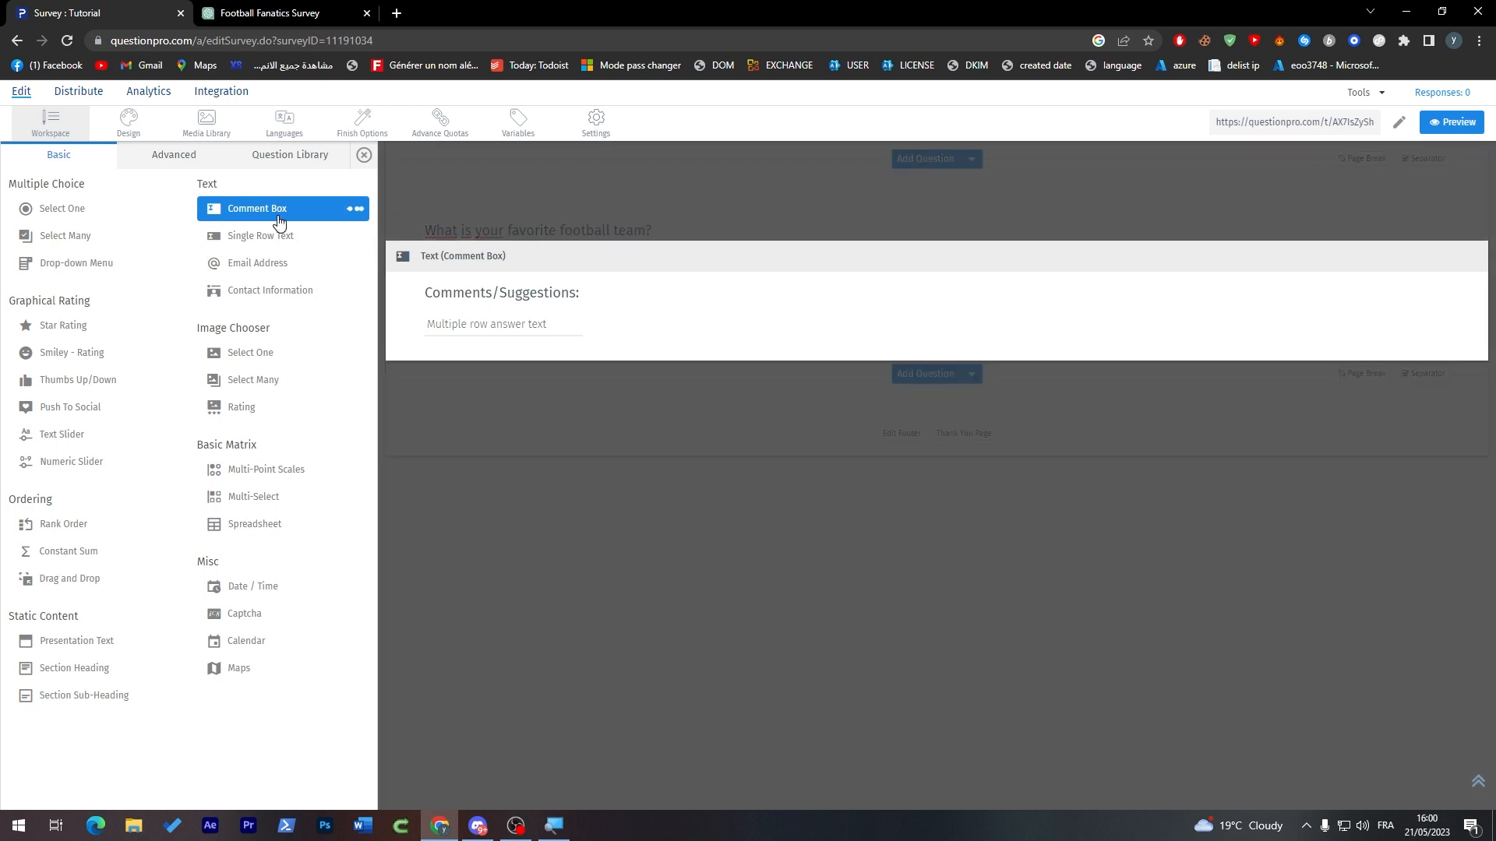
{"action": "left_click", "coordinate": [279, 222]}
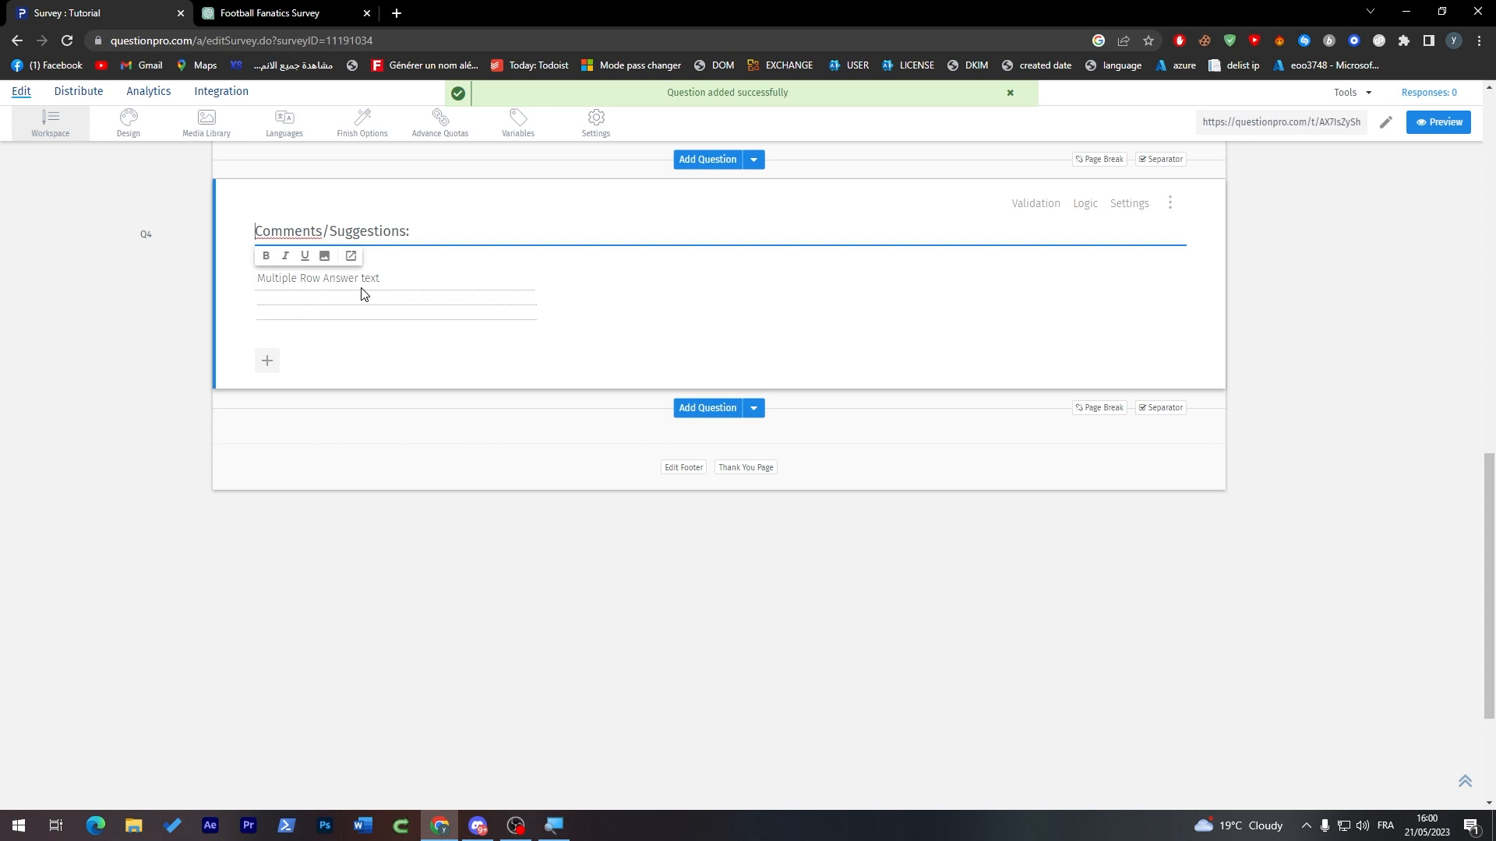
Step: Replace the new comment question's default text with "Who's Your favorite player? and why ?"
{"action": "triple_click", "coordinate": [394, 231]}
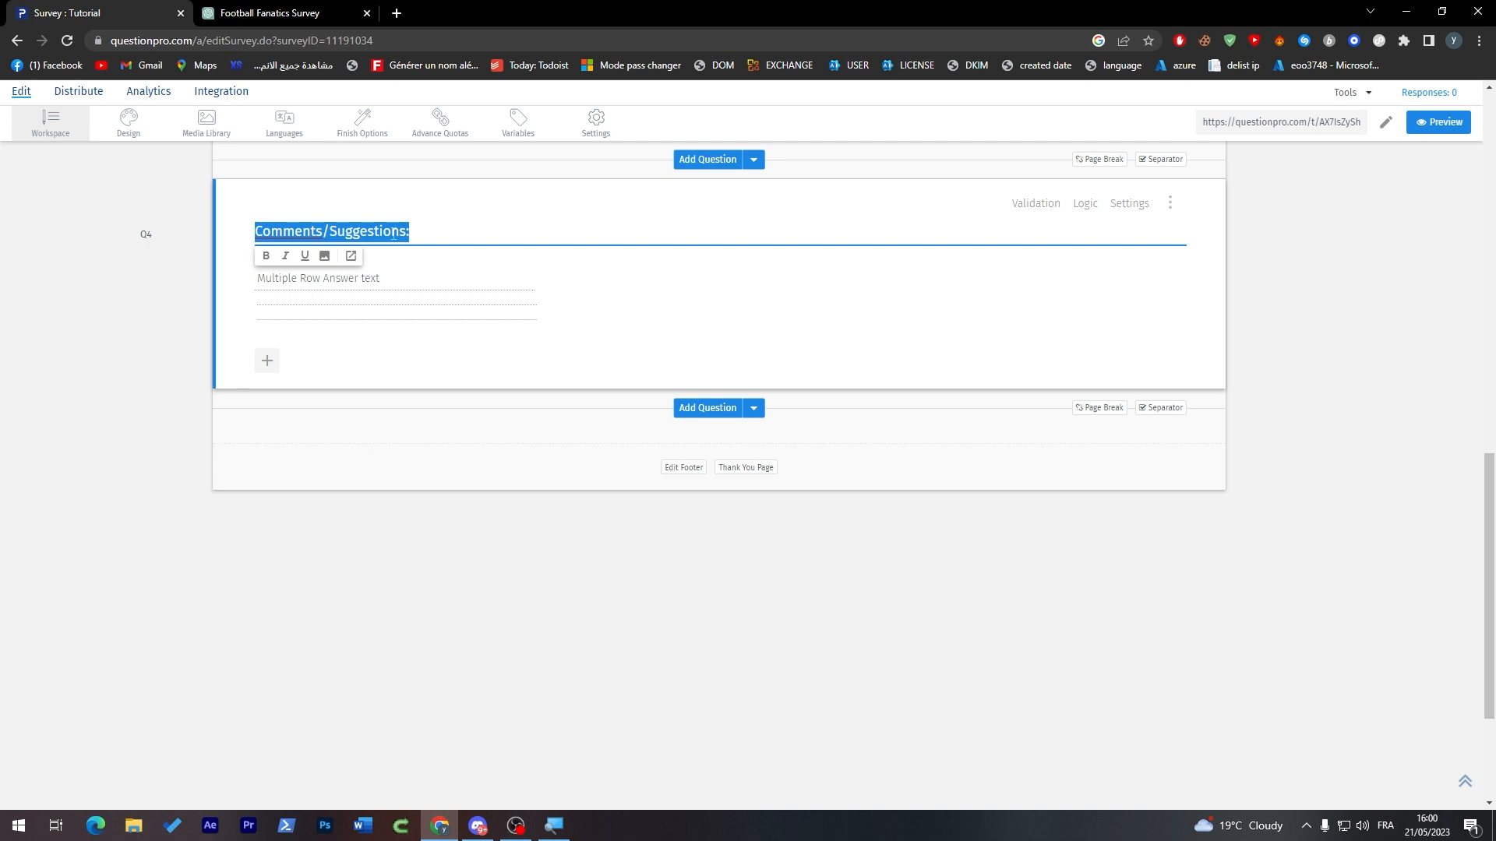
{"action": "type", "text": "Who's Your"}
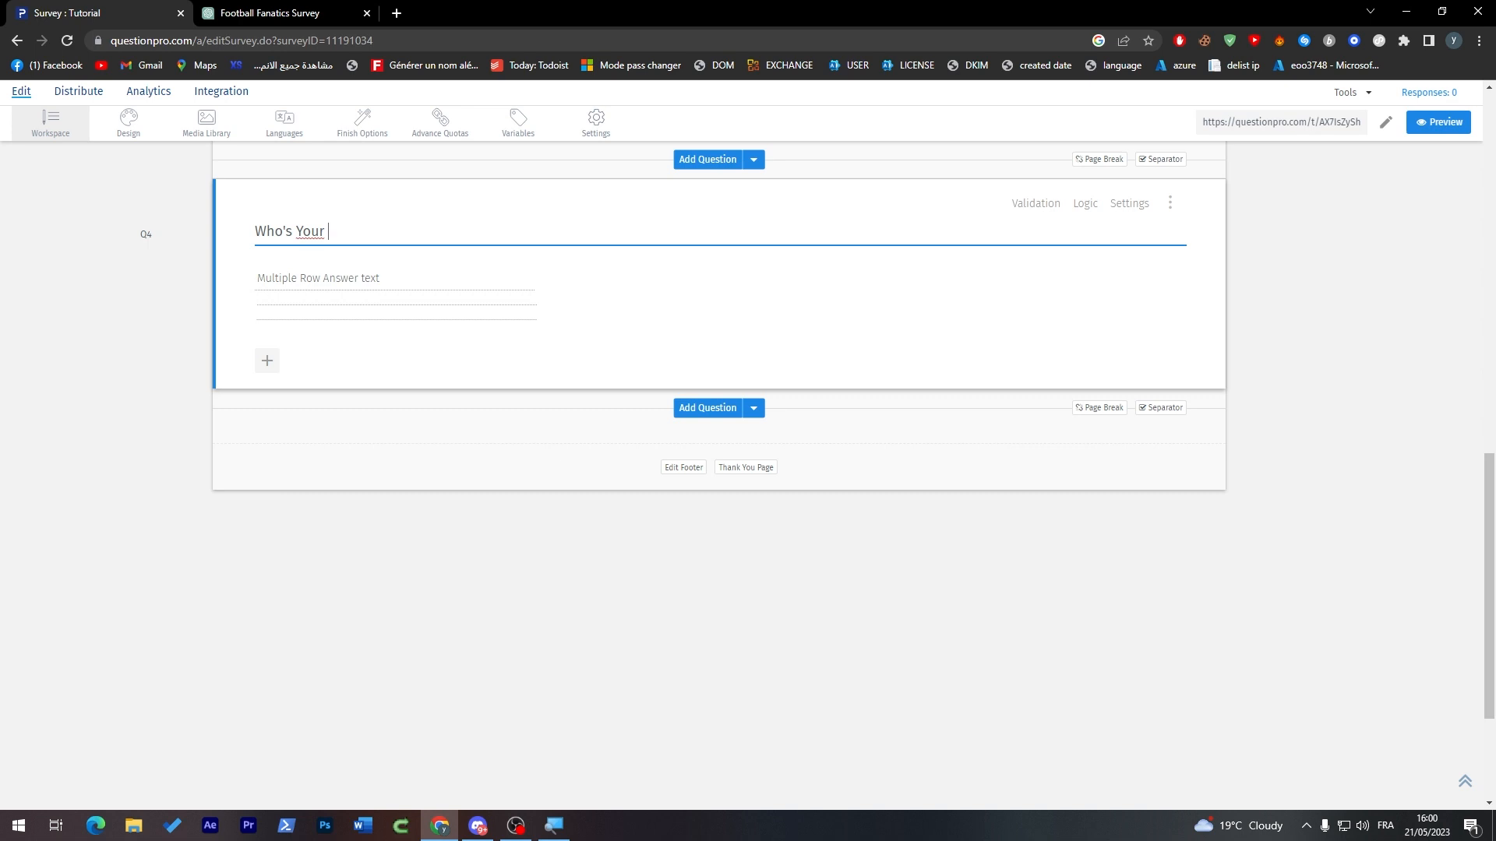
{"action": "type", "text": " favorite playt"}
{"action": "type", "text": " and why "}
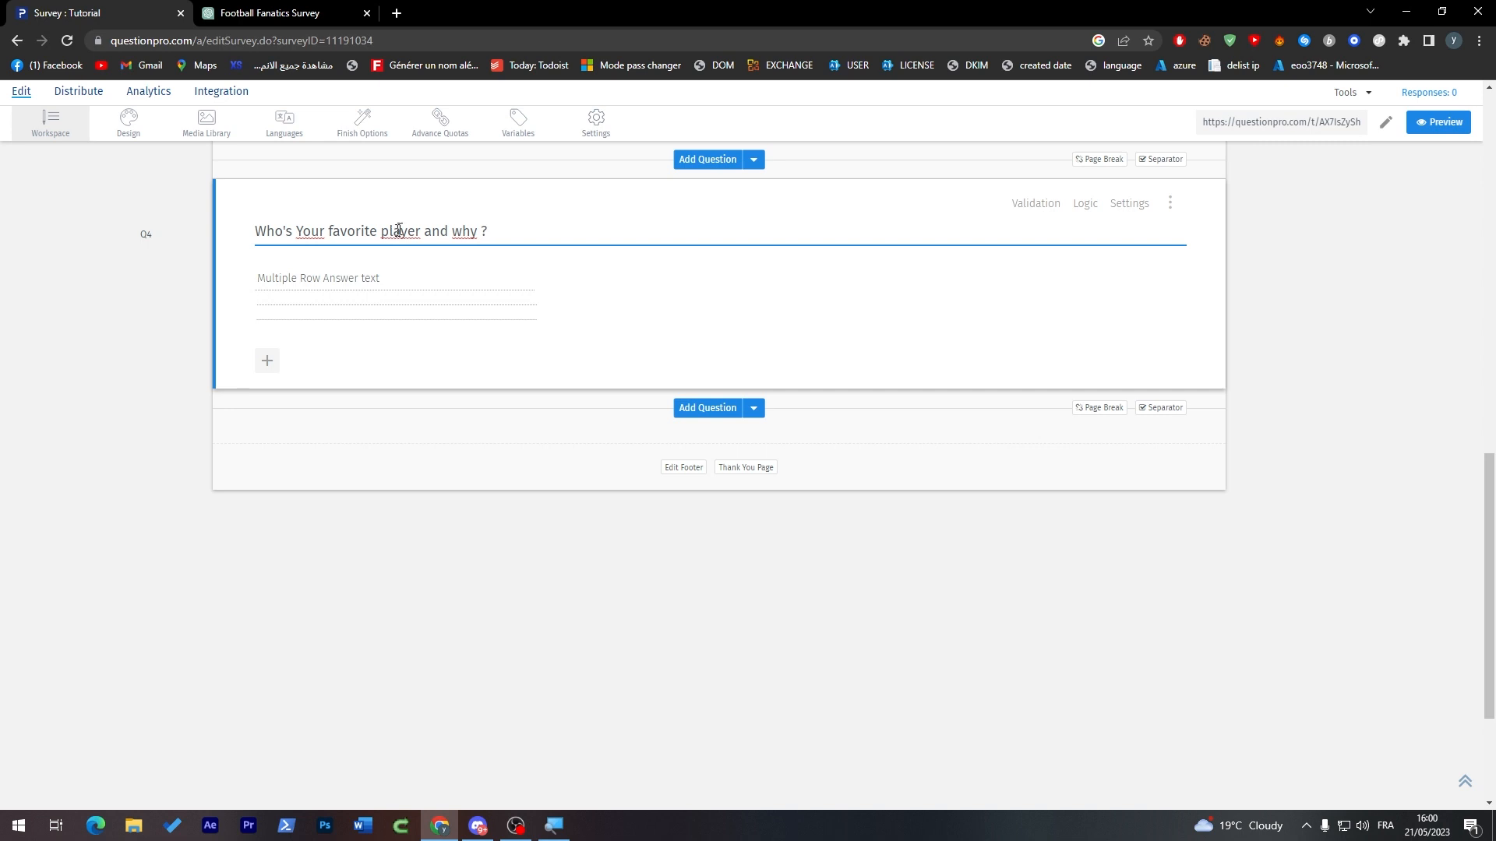
{"action": "type", "text": "?"}
{"action": "left_click", "coordinate": [418, 286]}
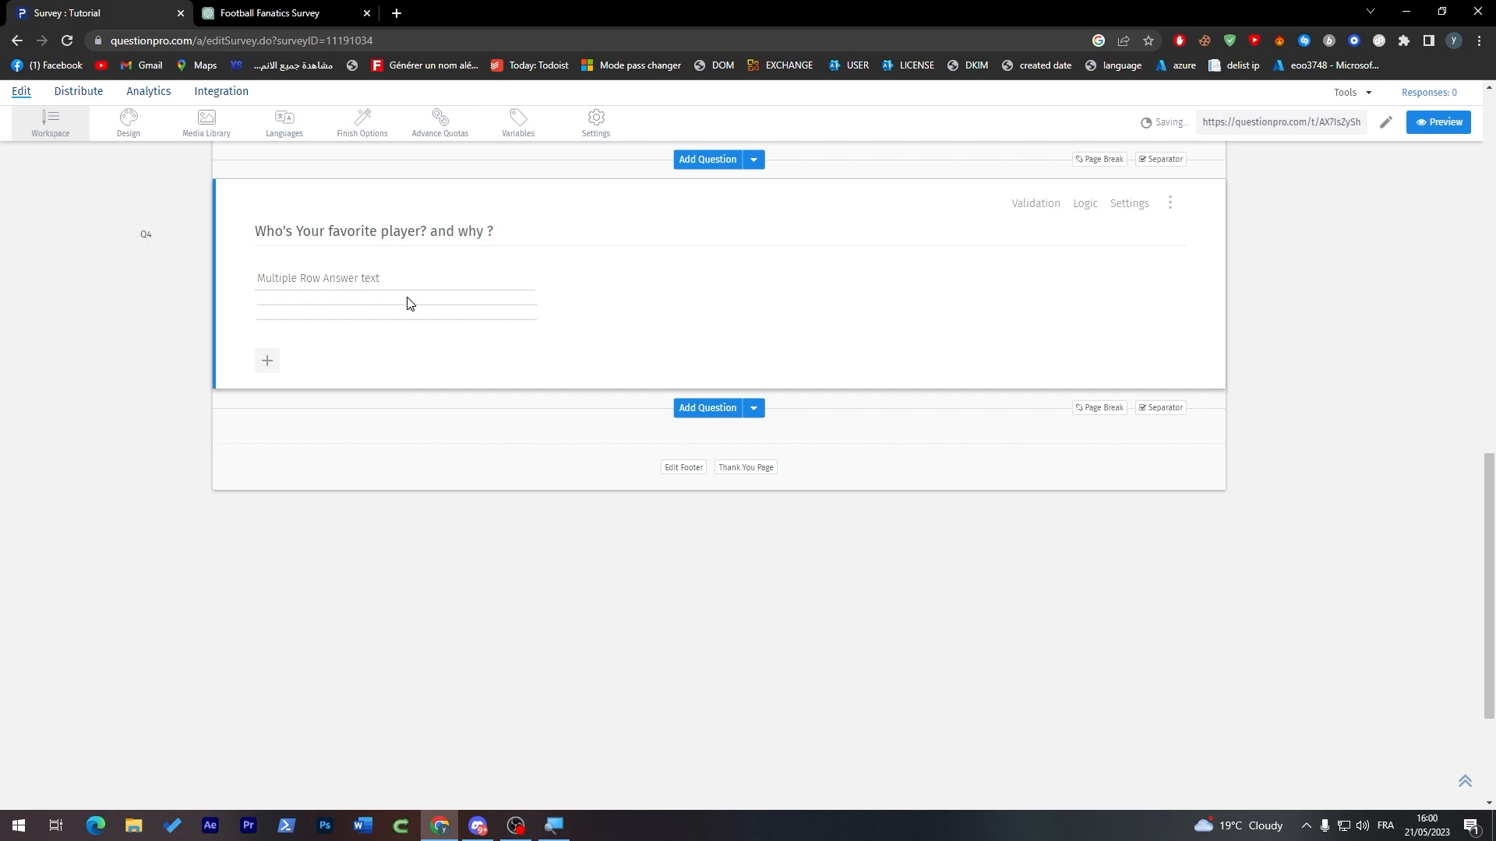
Step: Check the favorite-player question's validation types and custom validation messages
{"action": "left_click", "coordinate": [1044, 206]}
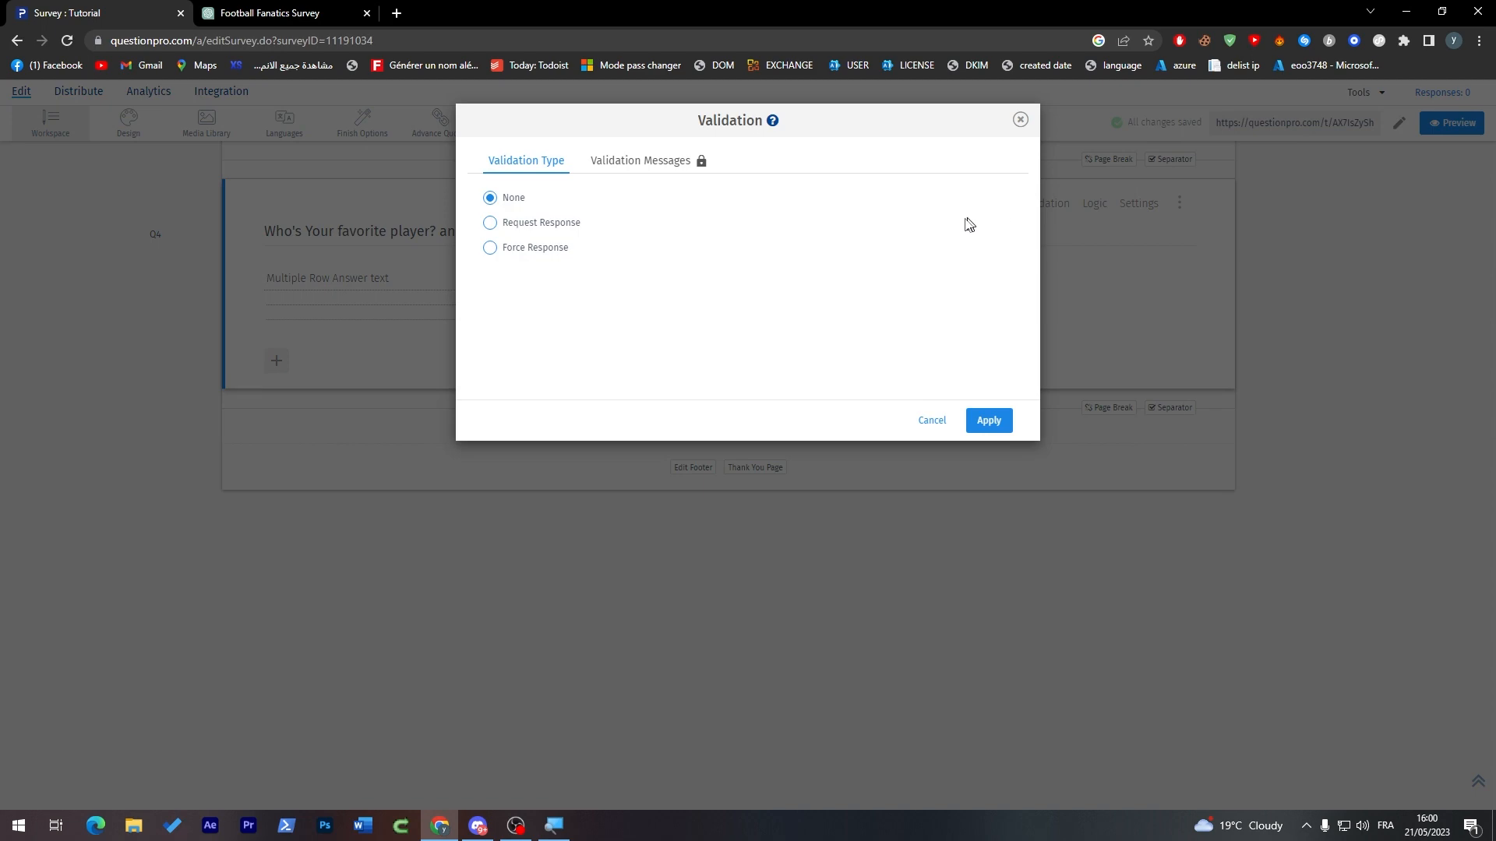
{"action": "left_click", "coordinate": [639, 162]}
{"action": "left_click", "coordinate": [1109, 134]}
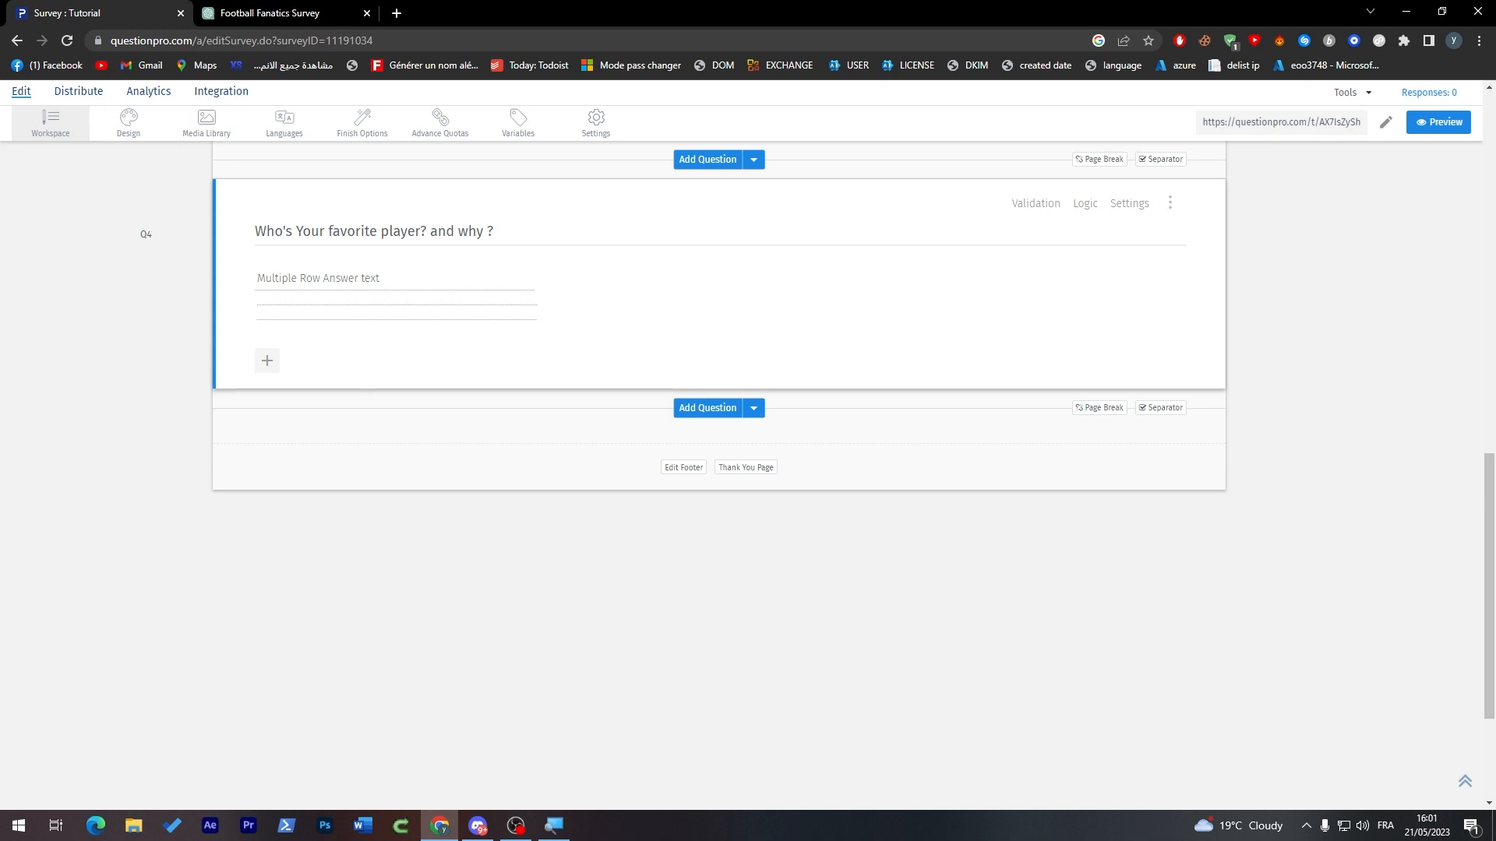
Step: Explore the Force Response, Request Response and None validation choices and the custom messages for the favorite-player question without applying any
{"action": "left_click", "coordinate": [1028, 217]}
{"action": "left_click", "coordinate": [541, 251]}
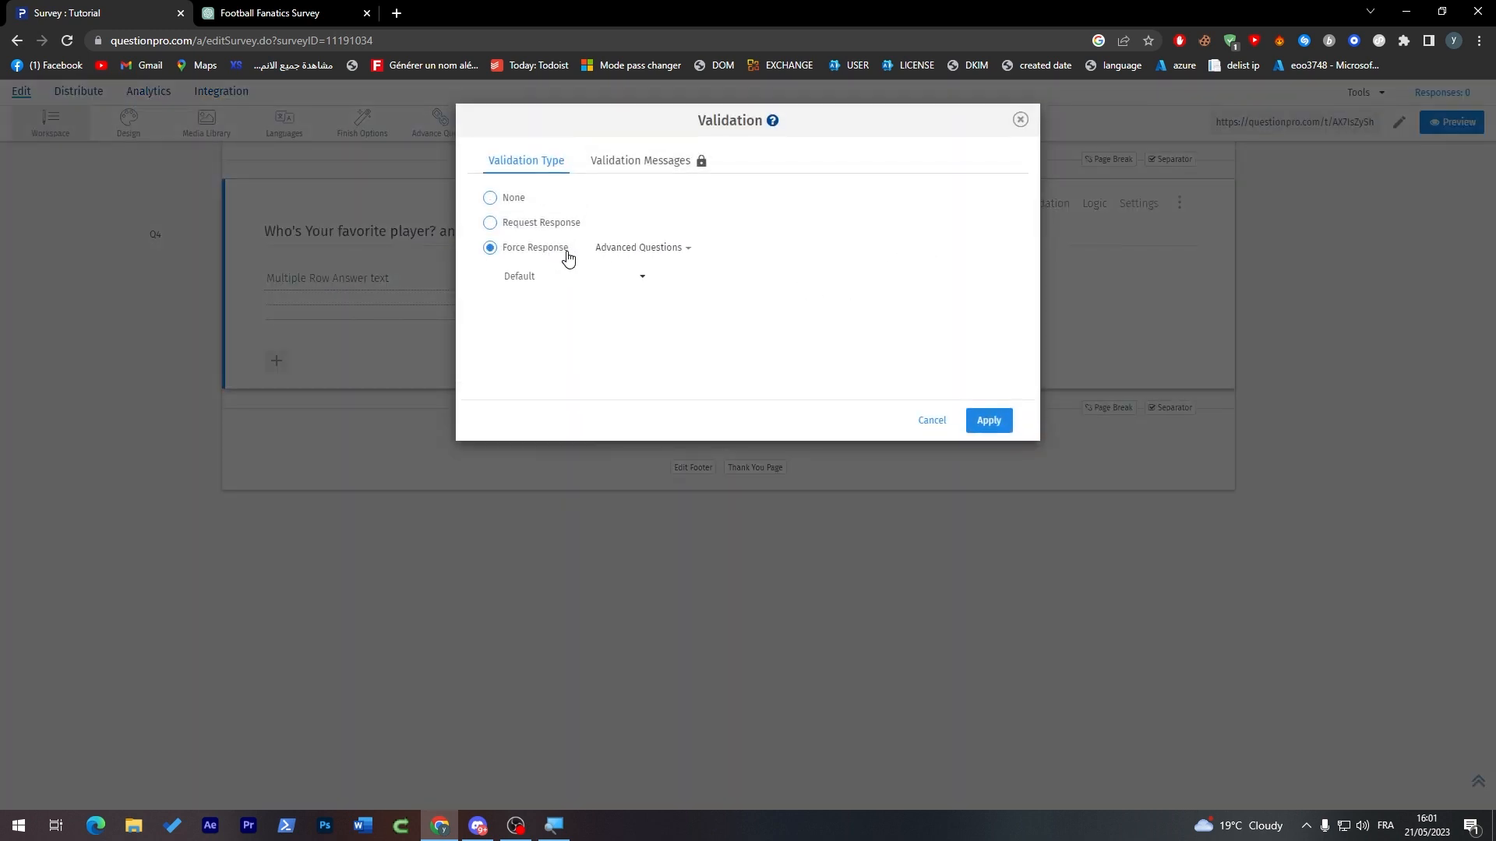
{"action": "left_click", "coordinate": [611, 285]}
{"action": "left_click", "coordinate": [698, 265]}
{"action": "left_click", "coordinate": [549, 226]}
{"action": "left_click", "coordinate": [517, 201]}
{"action": "left_click", "coordinate": [662, 162]}
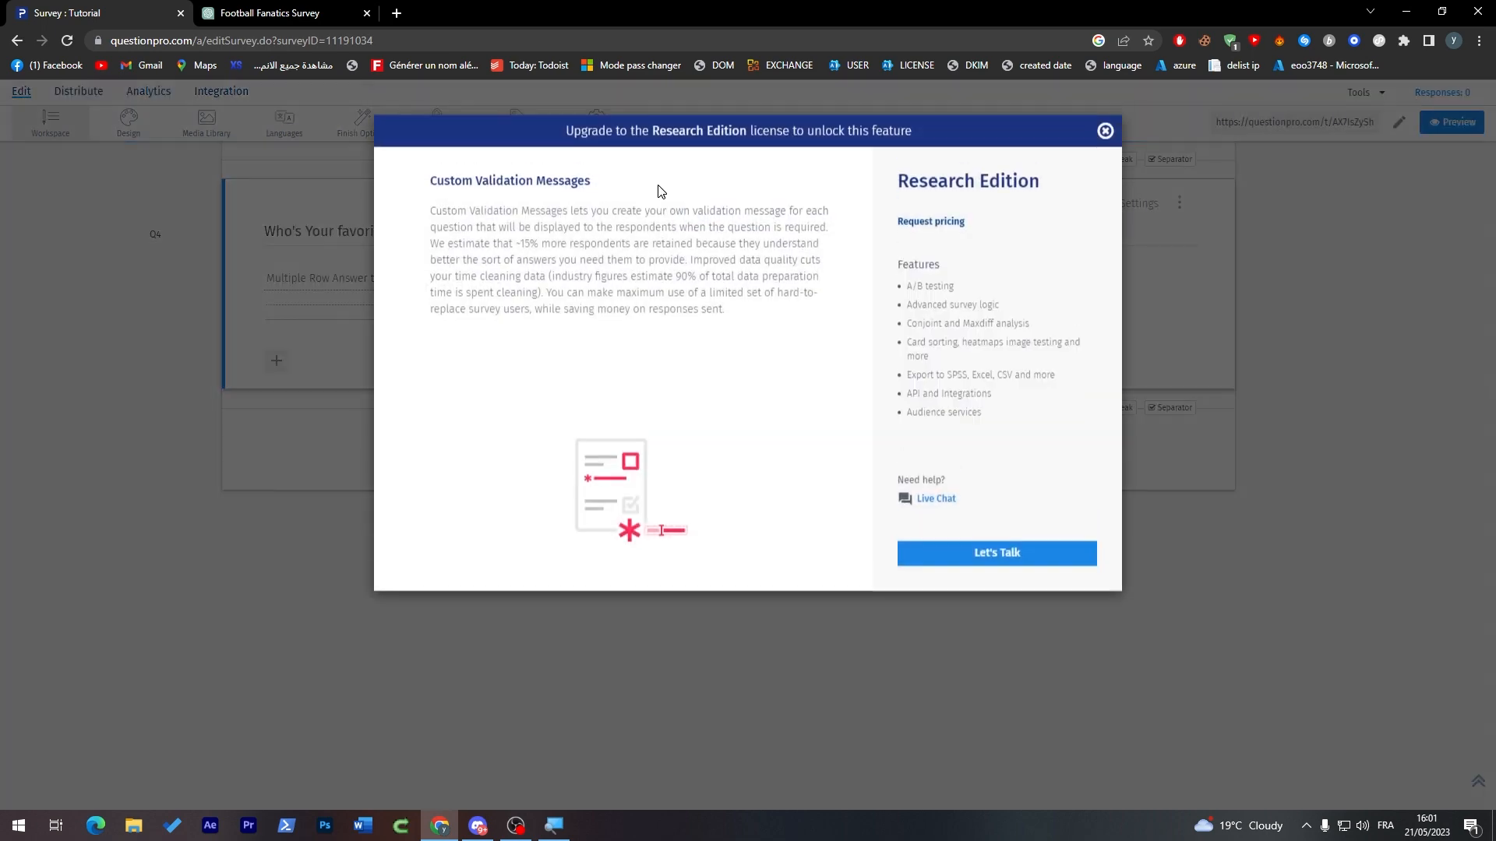
{"action": "left_click", "coordinate": [1105, 130]}
Step: Review the favorite-player question's comment box settings, from answer type and character limit to question display and video
{"action": "left_click", "coordinate": [1128, 204]}
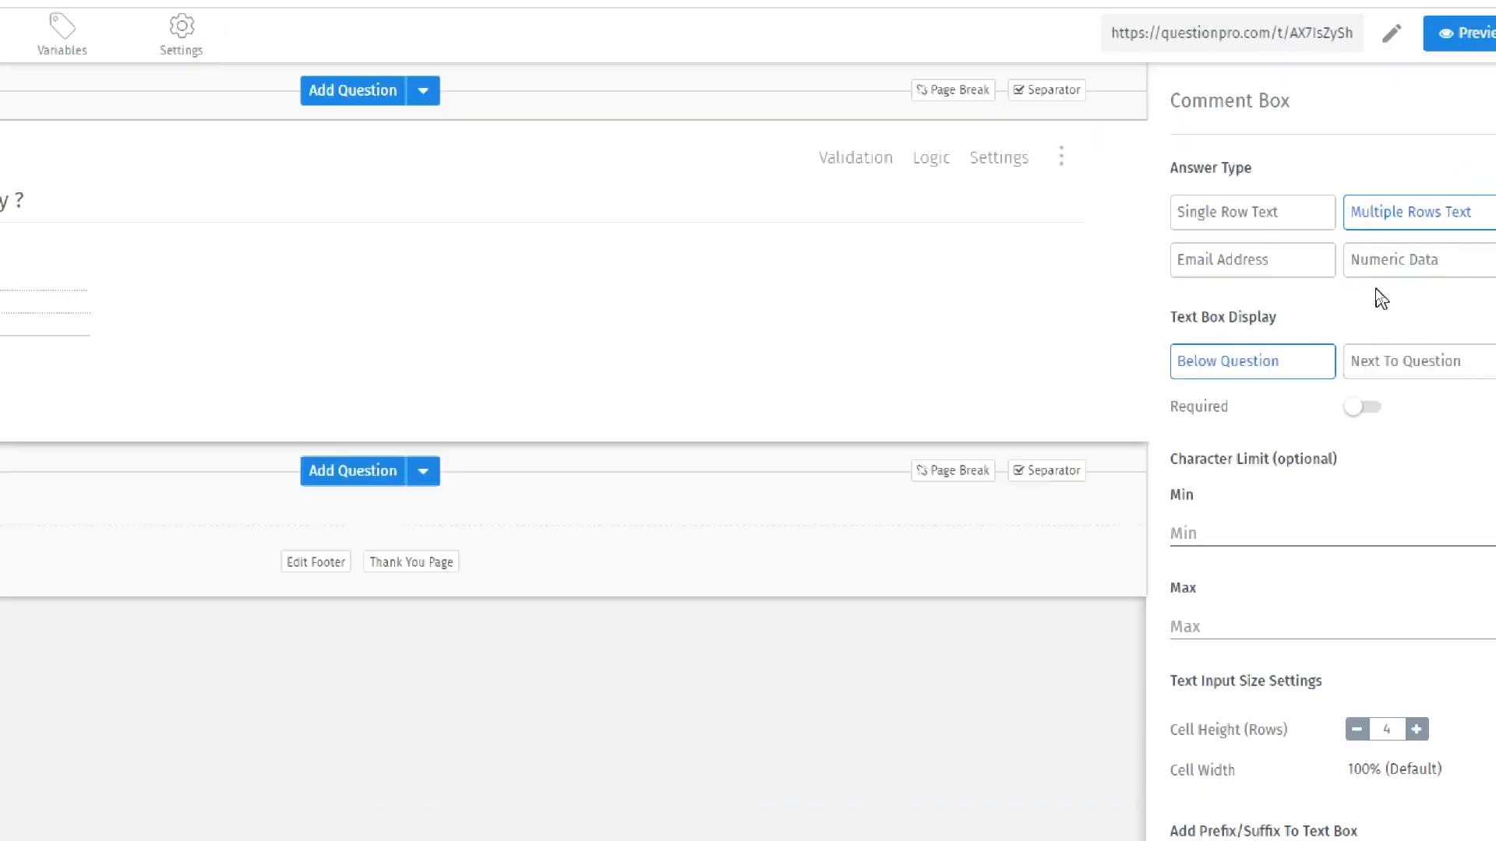
{"action": "left_click_drag", "start_coordinate": [1486, 701], "coordinate": [1482, 800]}
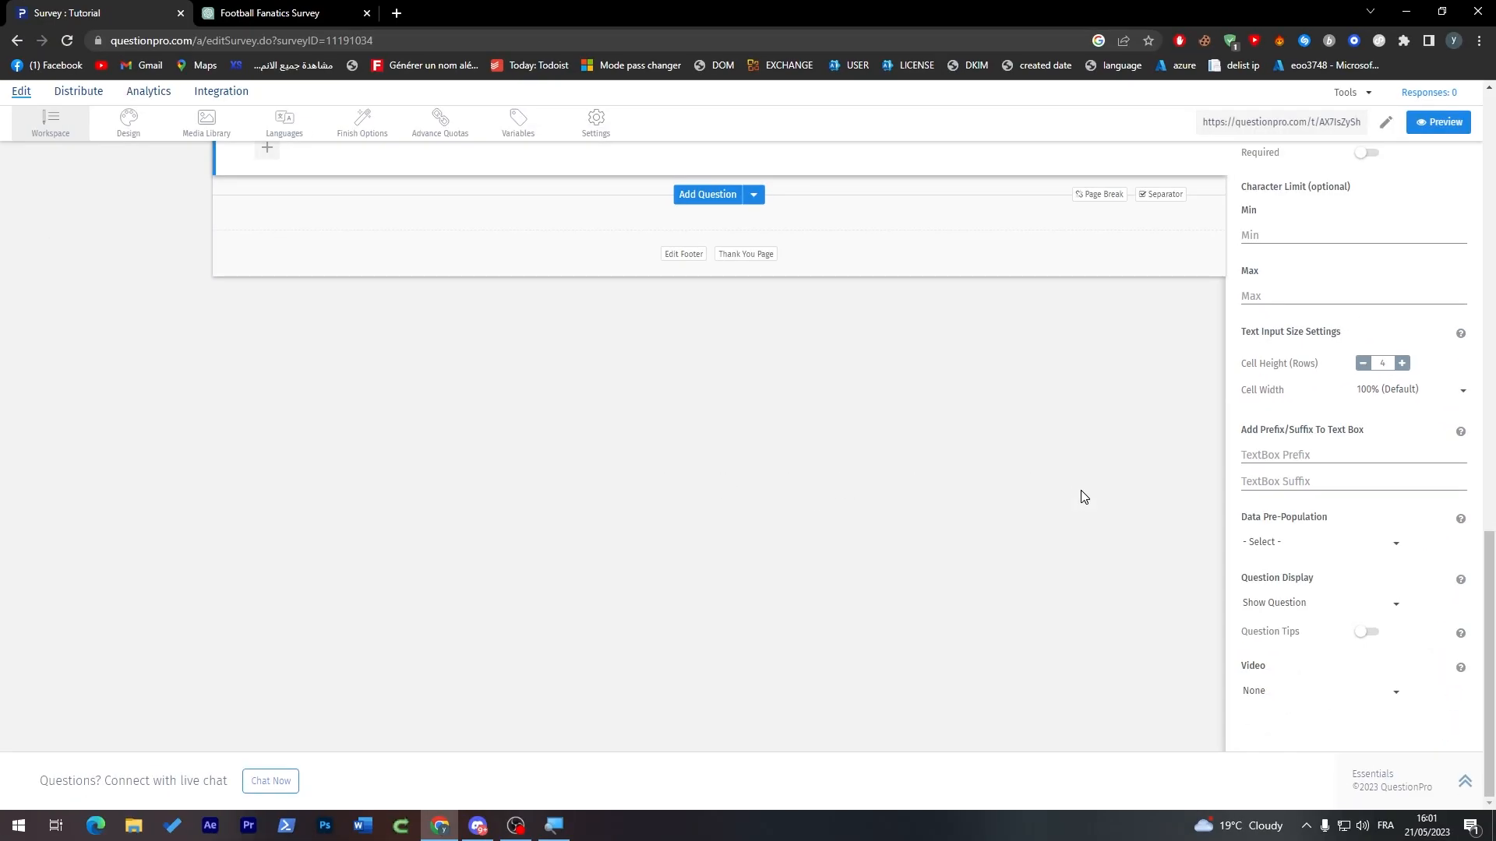
{"action": "left_click_drag", "start_coordinate": [1491, 684], "coordinate": [1491, 506]}
{"action": "left_click", "coordinate": [1459, 431]}
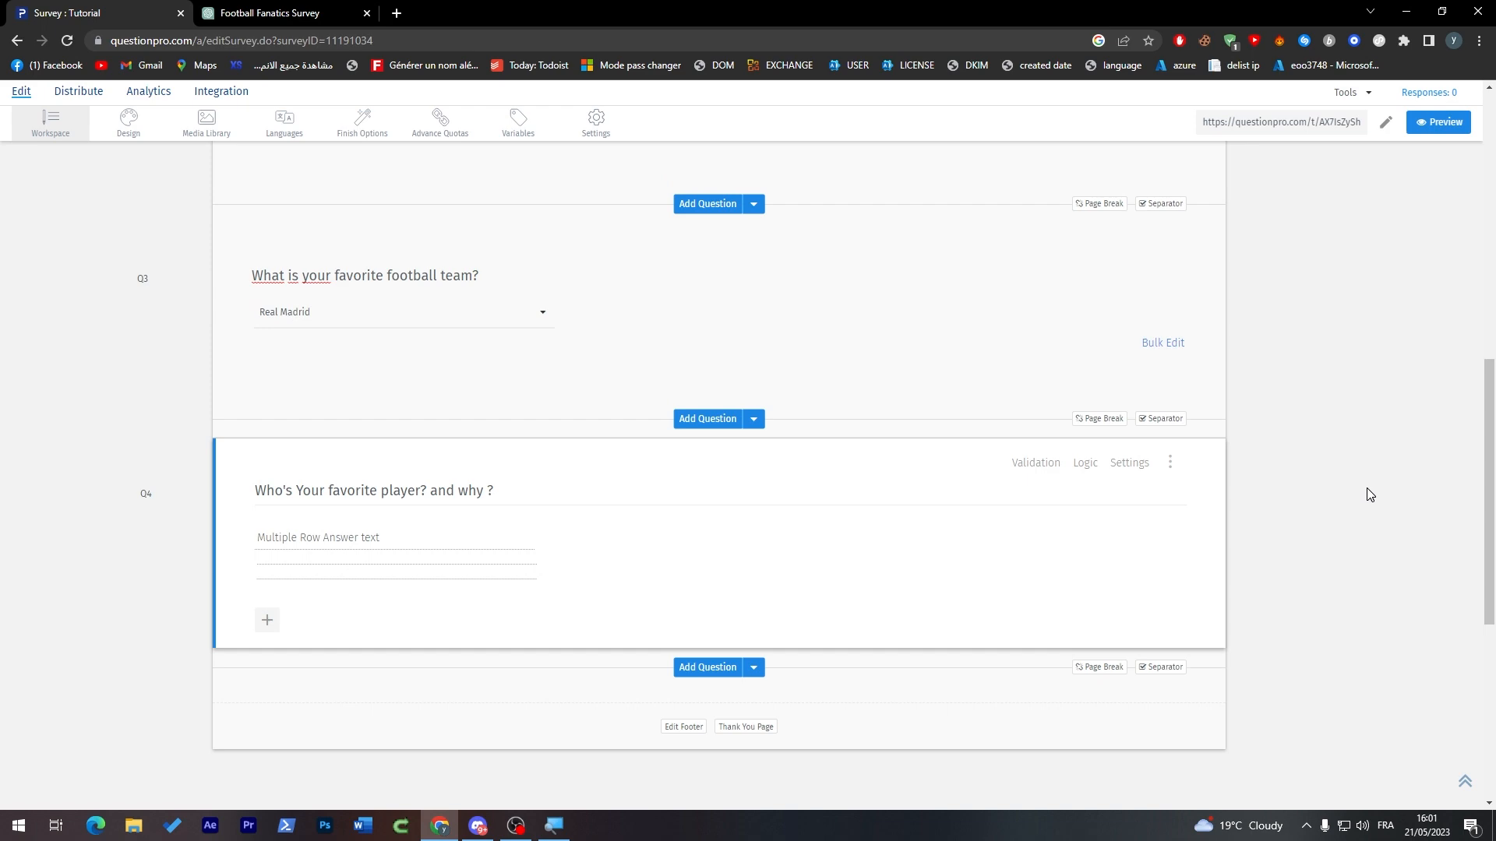
Step: Try to upload a logo image from the computer for the survey header
{"action": "scroll", "coordinate": [1330, 494], "scroll_direction": "up", "scroll_amount": 10}
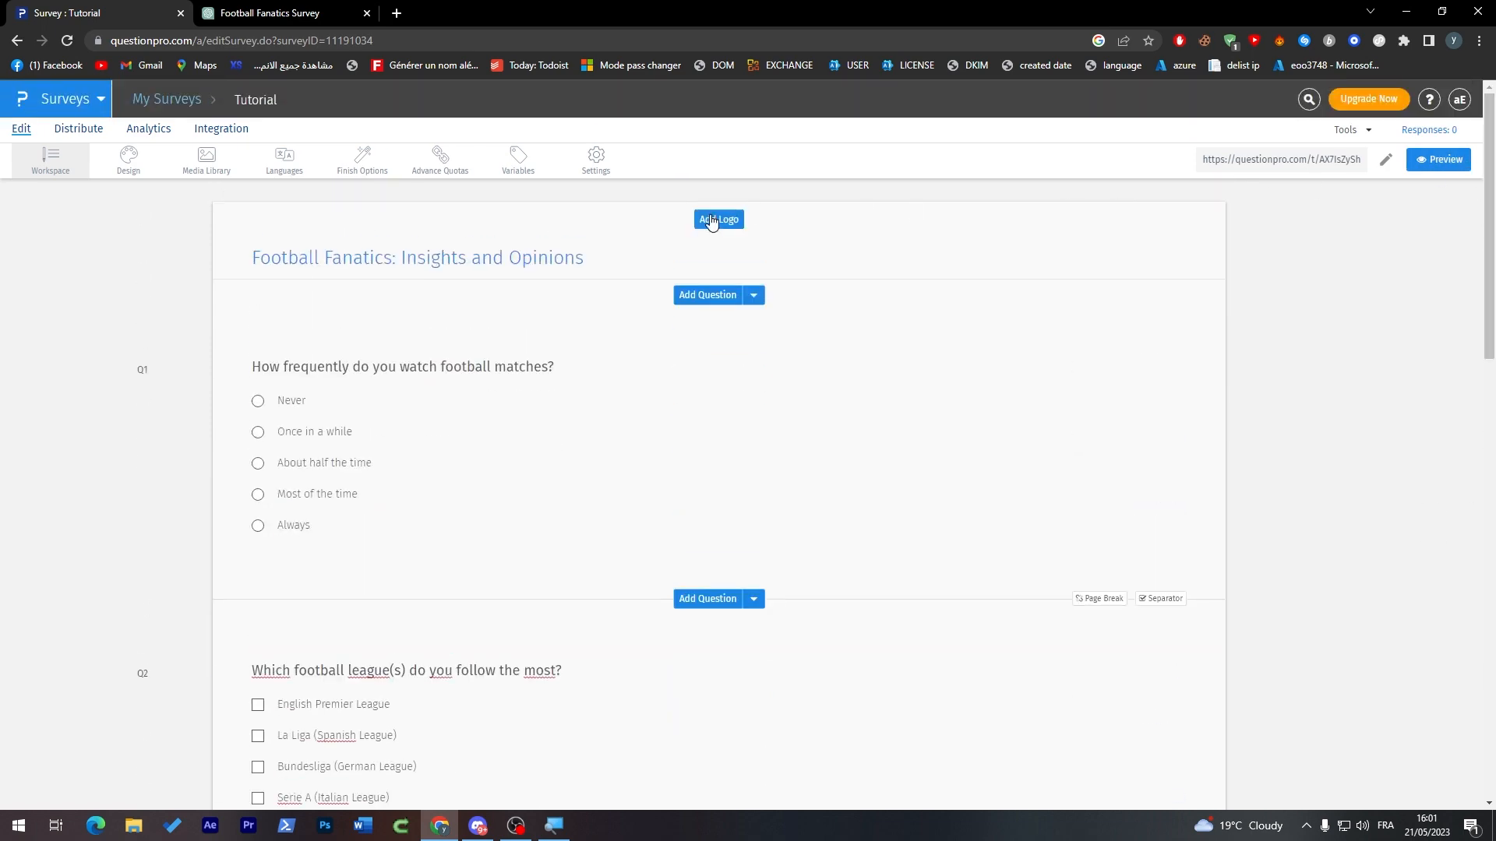
{"action": "left_click", "coordinate": [716, 222]}
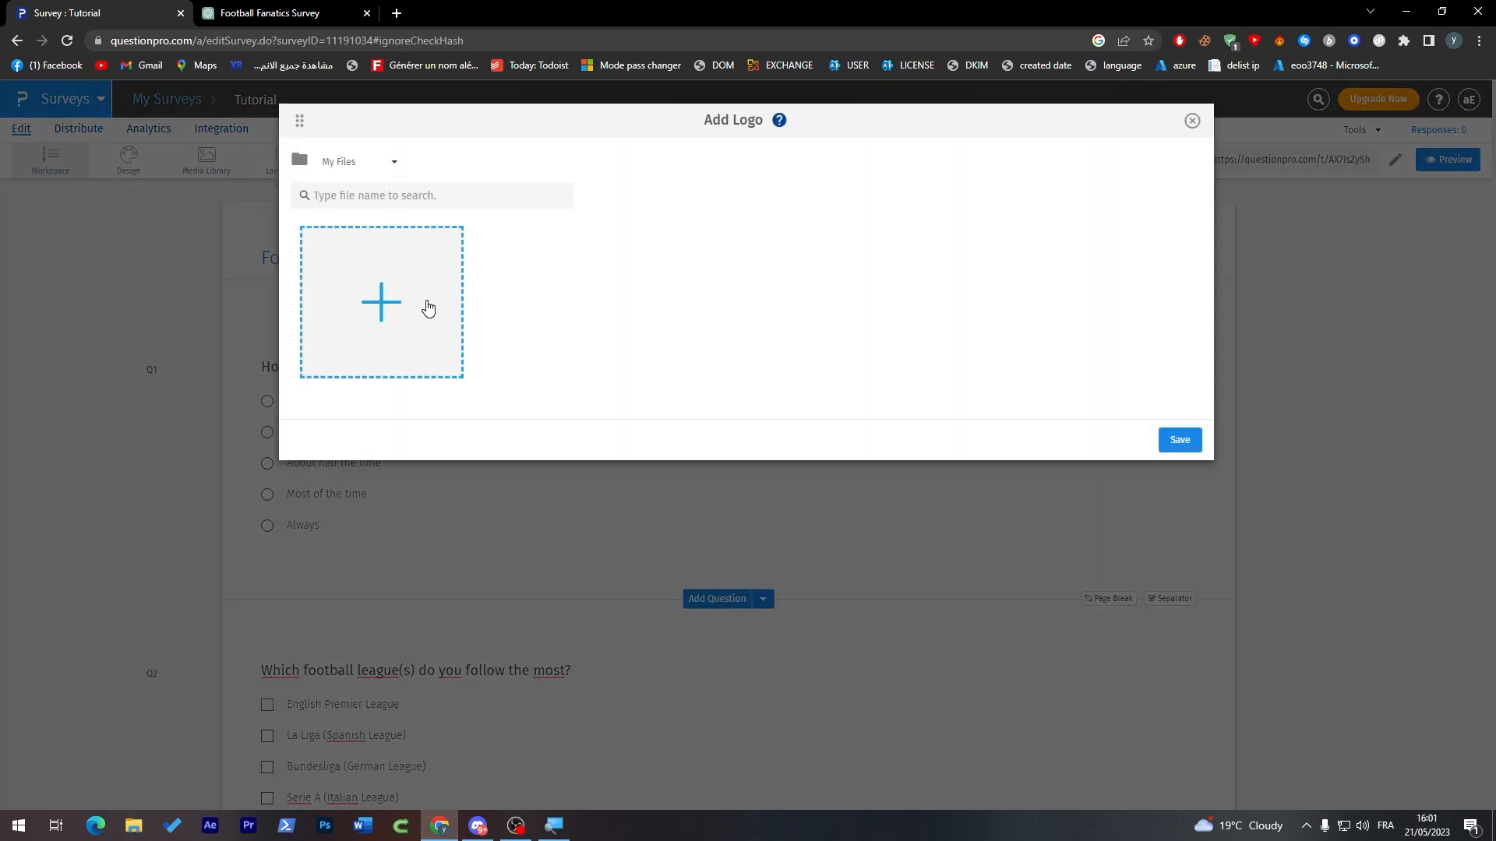
{"action": "left_click", "coordinate": [436, 306]}
{"action": "double_click", "coordinate": [517, 295]}
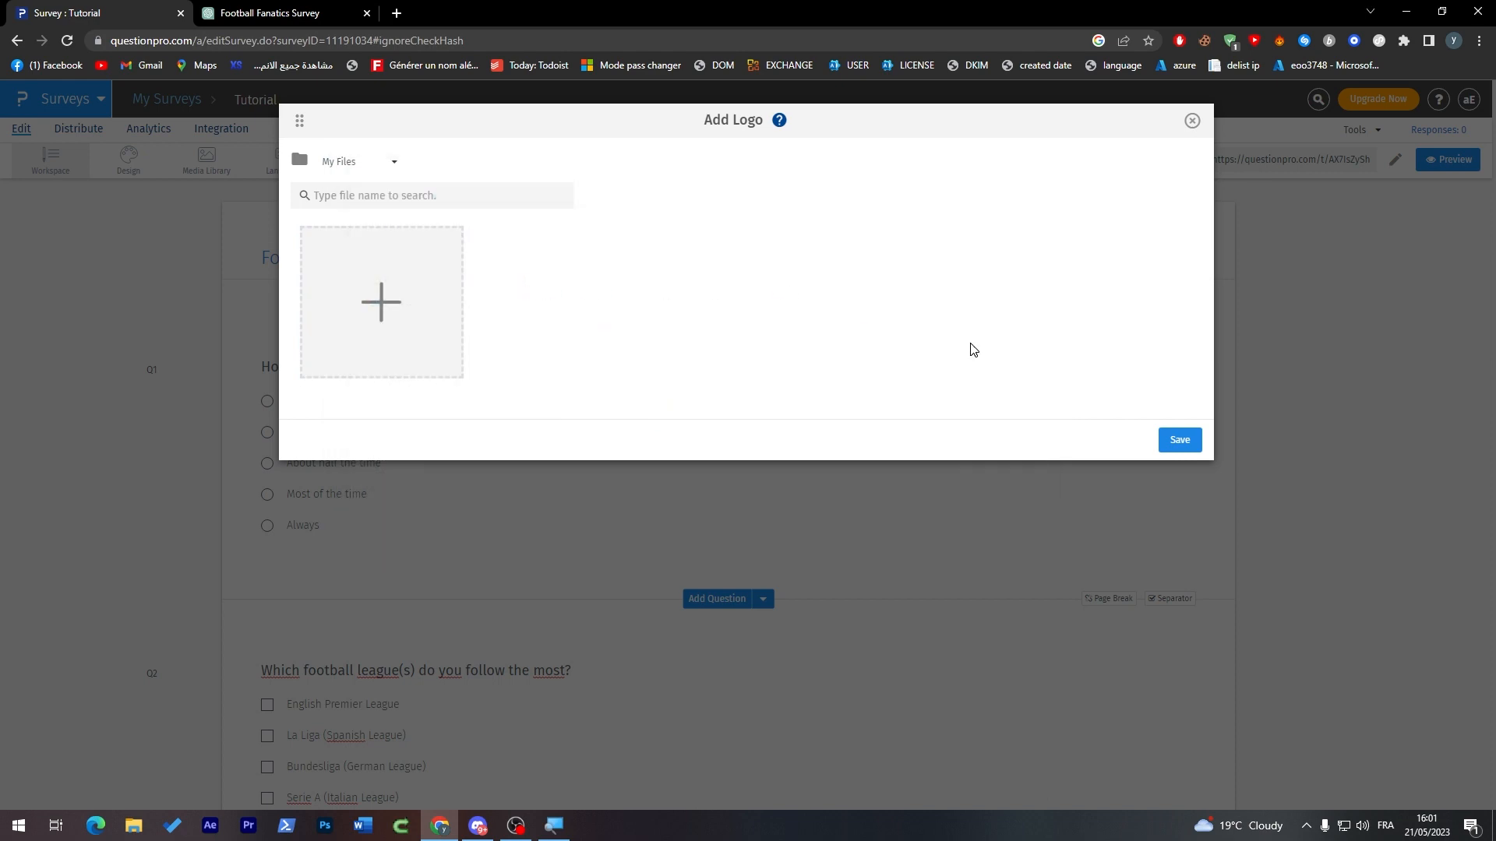
{"action": "left_click", "coordinate": [1196, 454]}
Step: Set the survey footer to "Thanks everyone" and save the Thank You page
{"action": "left_click_drag", "start_coordinate": [1494, 295], "coordinate": [1479, 337]}
{"action": "scroll", "coordinate": [851, 475], "scroll_direction": "down", "scroll_amount": 15}
{"action": "left_click", "coordinate": [682, 384]}
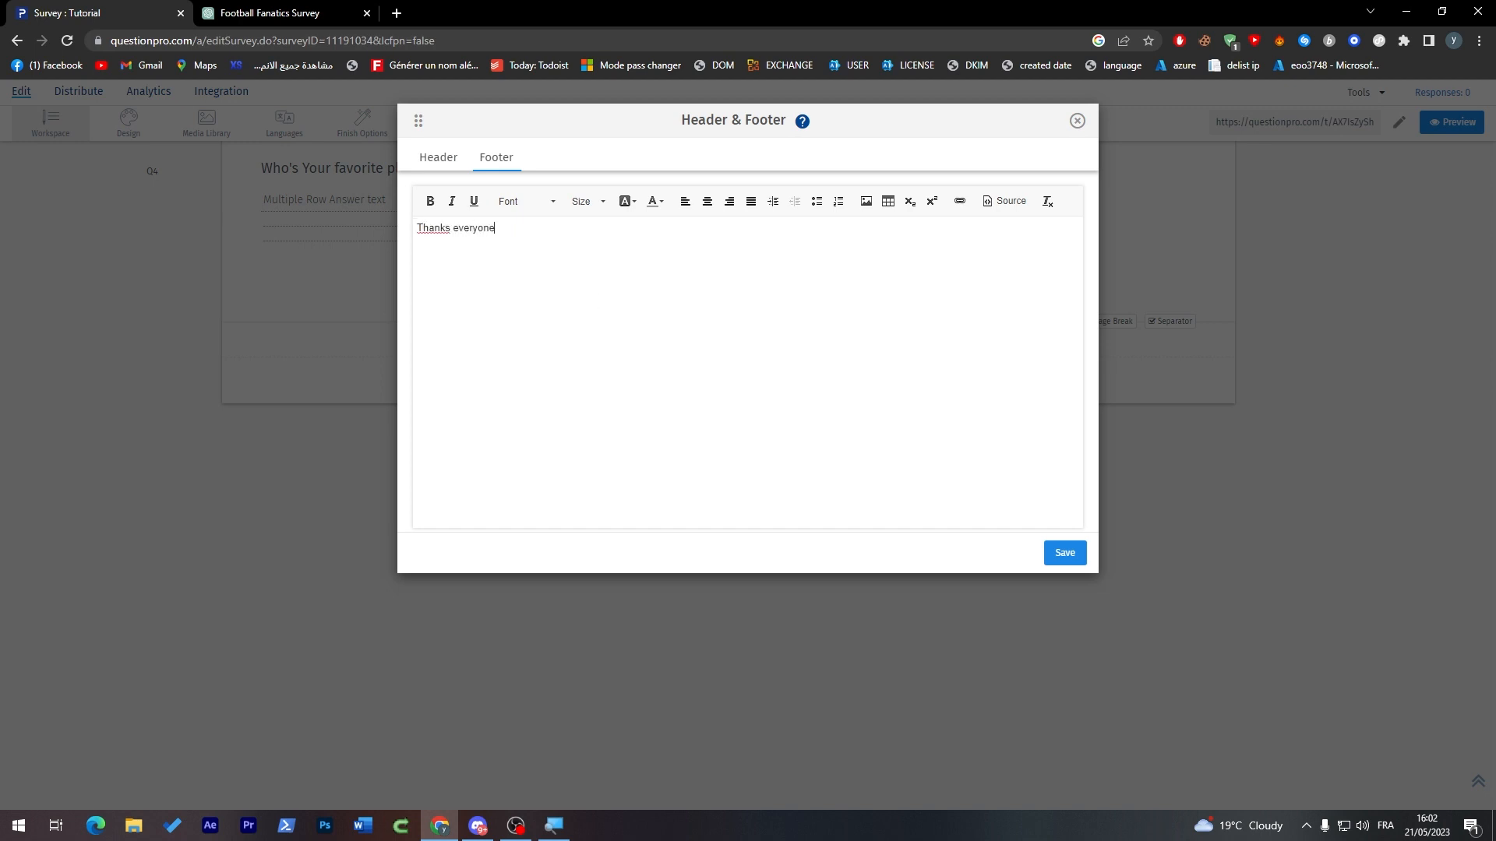
{"action": "left_click", "coordinate": [1064, 553]}
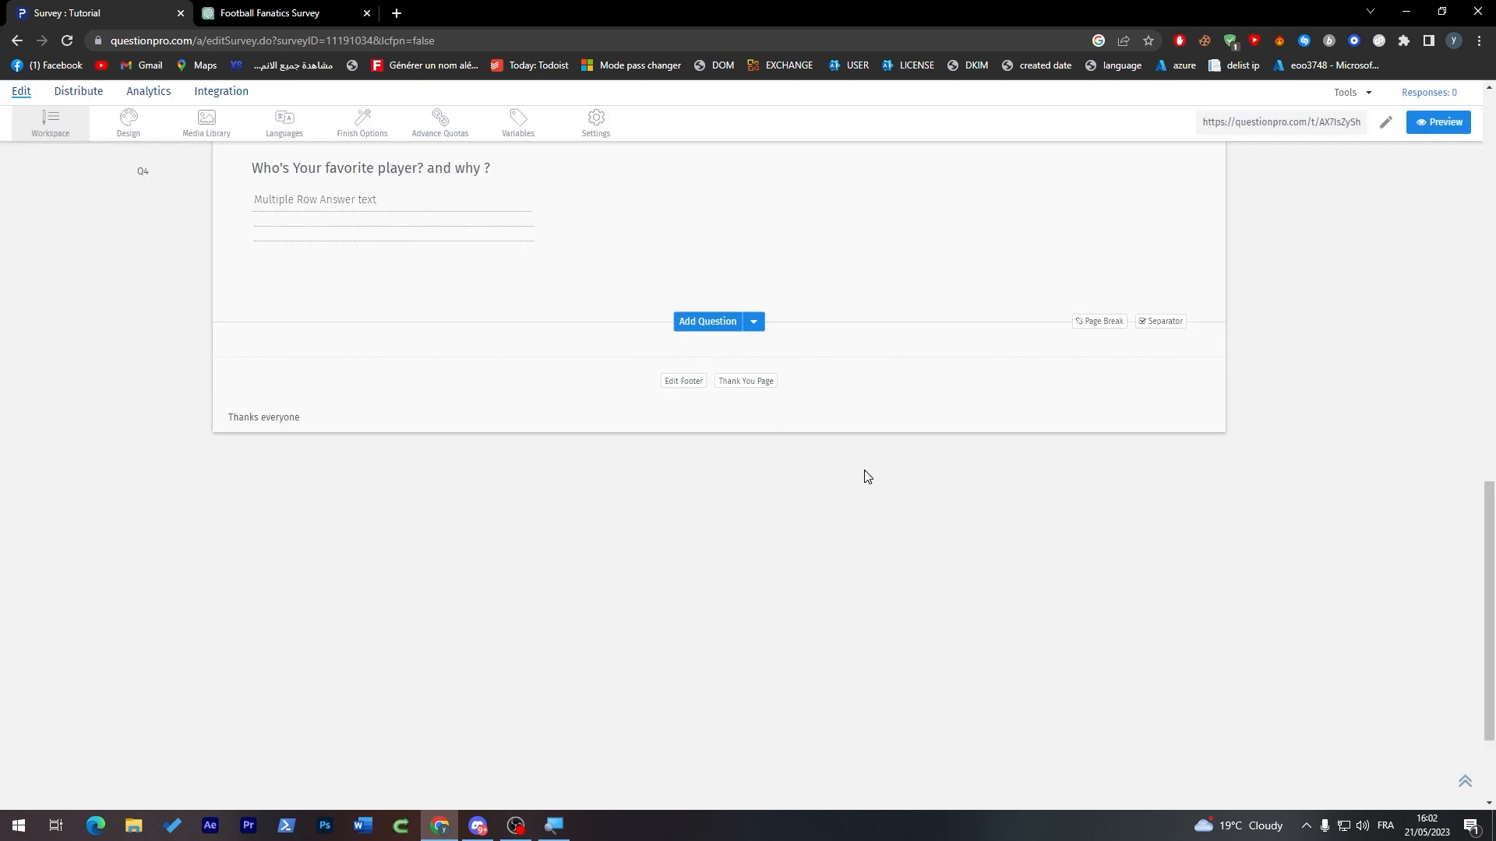
{"action": "left_click", "coordinate": [743, 383]}
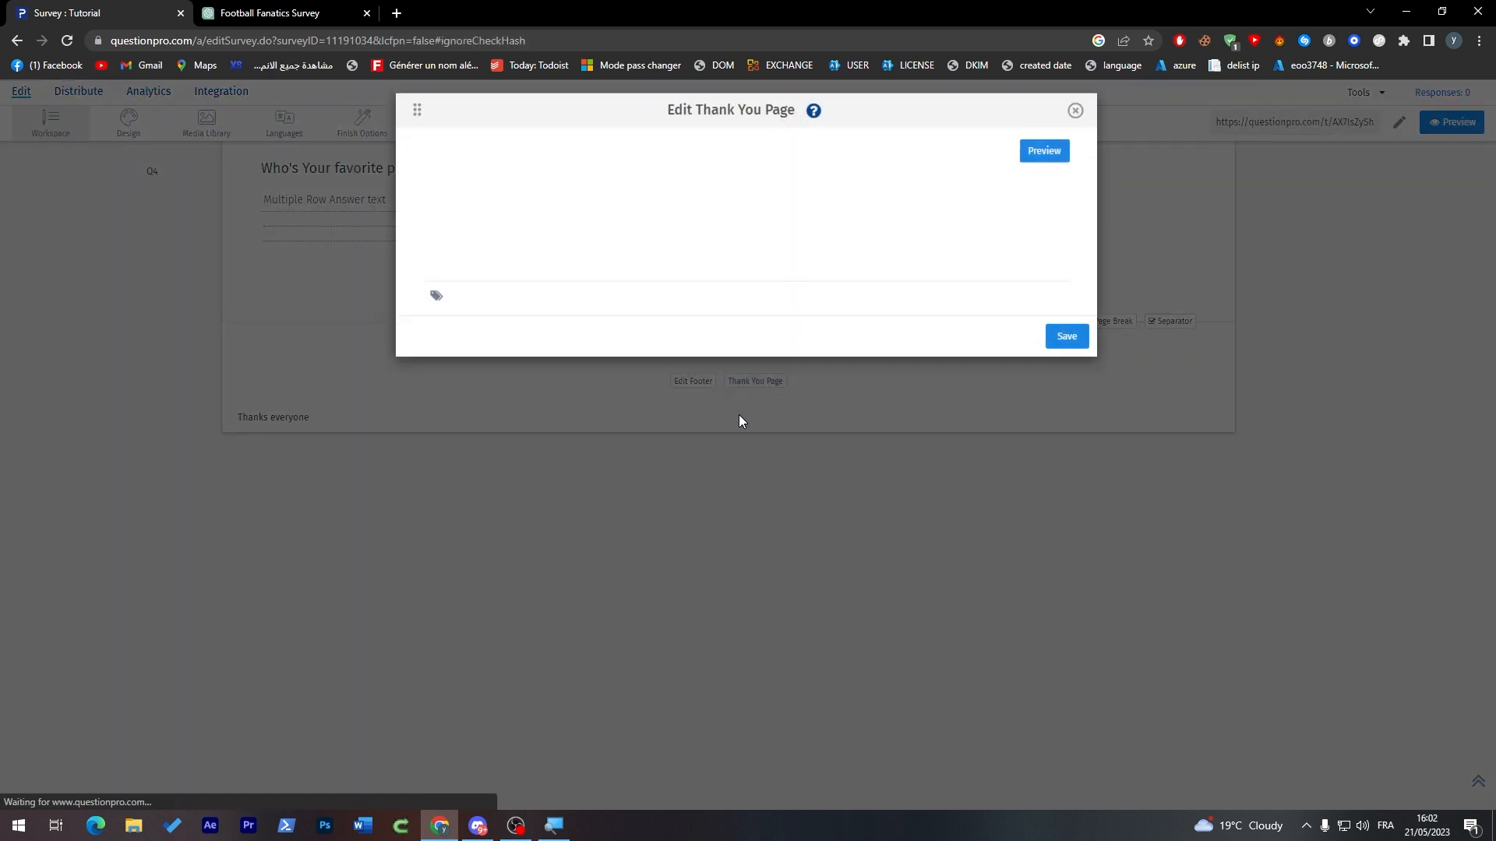
{"action": "left_click", "coordinate": [1068, 558]}
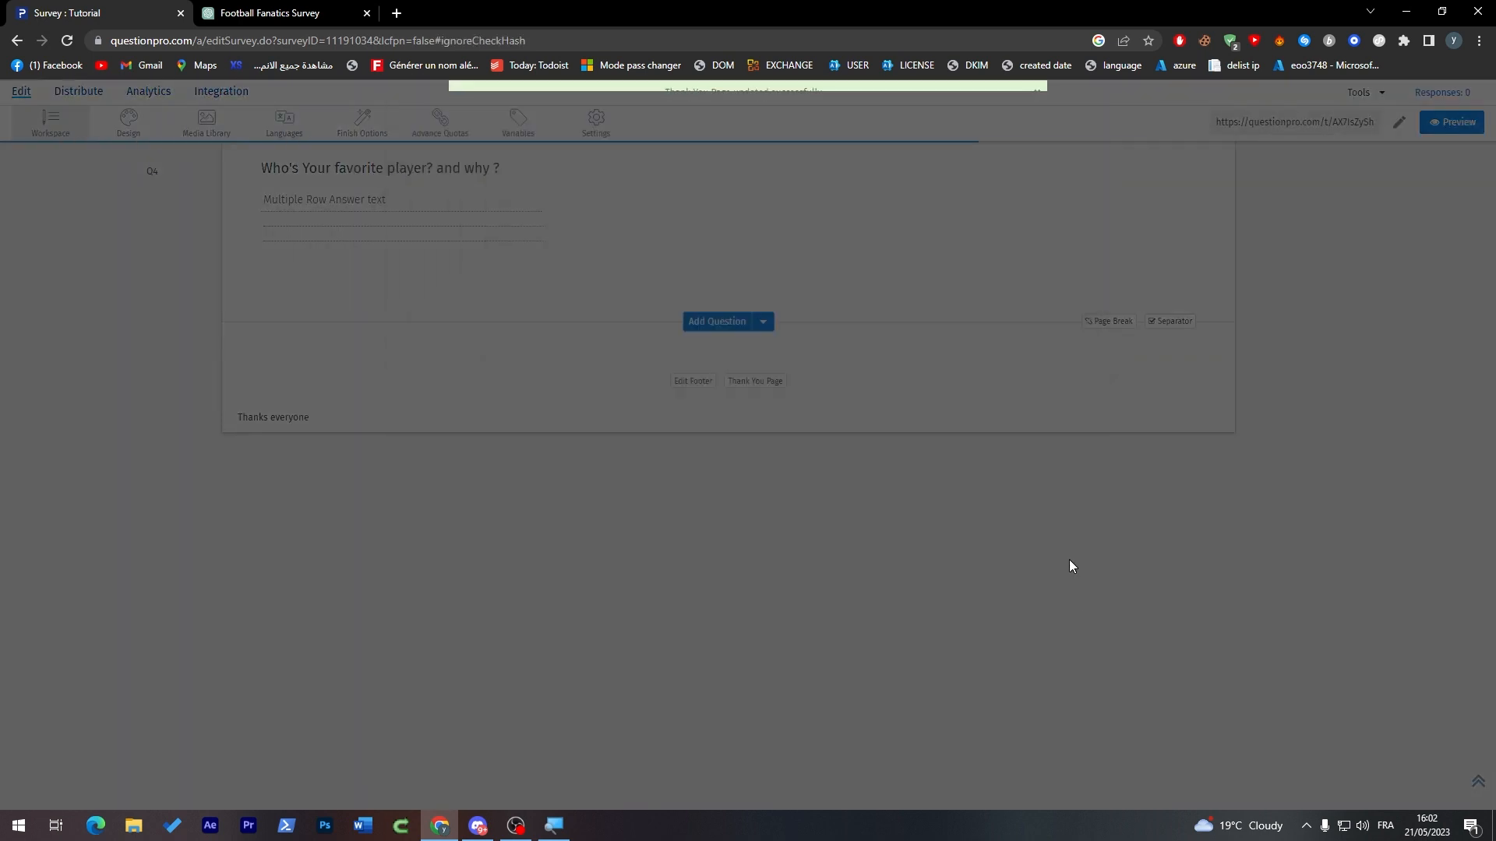
Step: Center the "Thanks everyone" footer text and save the footer
{"action": "left_click", "coordinate": [683, 381]}
{"action": "key", "text": "ctrl+a"}
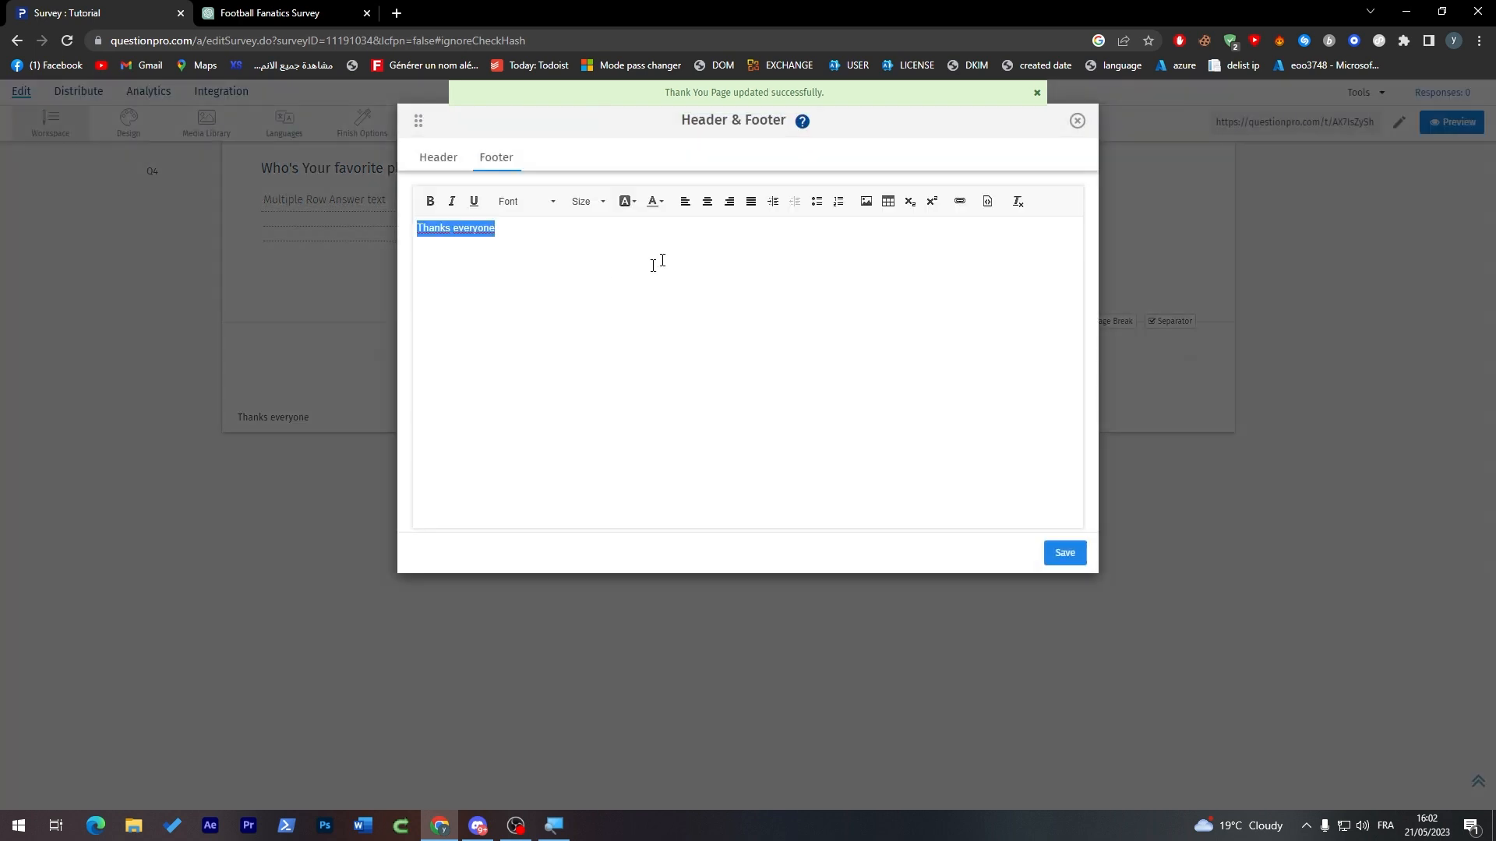
{"action": "left_click", "coordinate": [706, 200]}
{"action": "left_click", "coordinate": [1061, 553]}
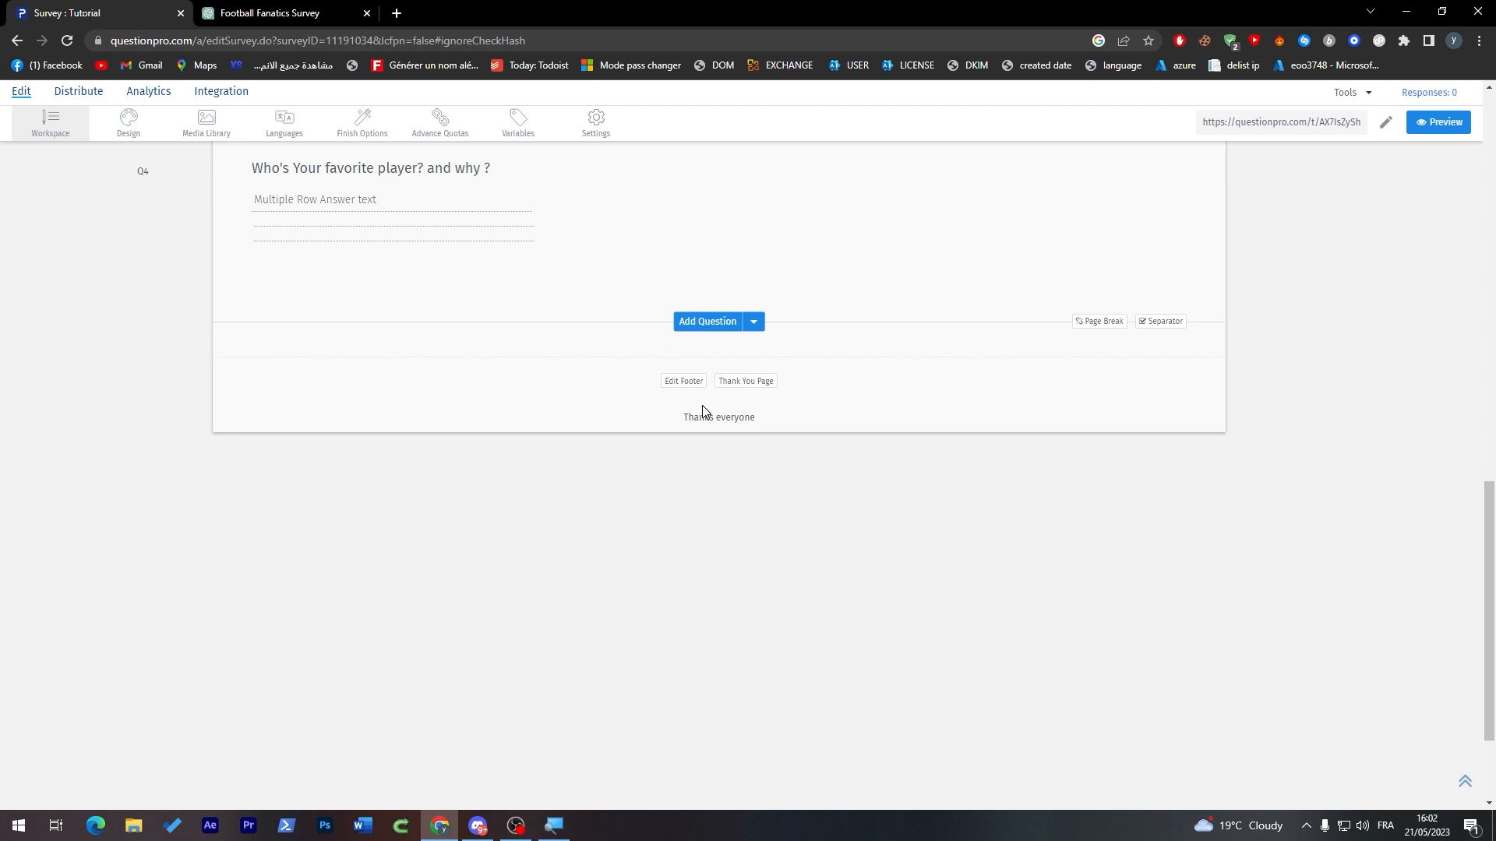
Step: Preview the survey and answer the match-frequency question with "About half the time"
{"action": "left_click_drag", "start_coordinate": [1490, 615], "coordinate": [1477, 119]}
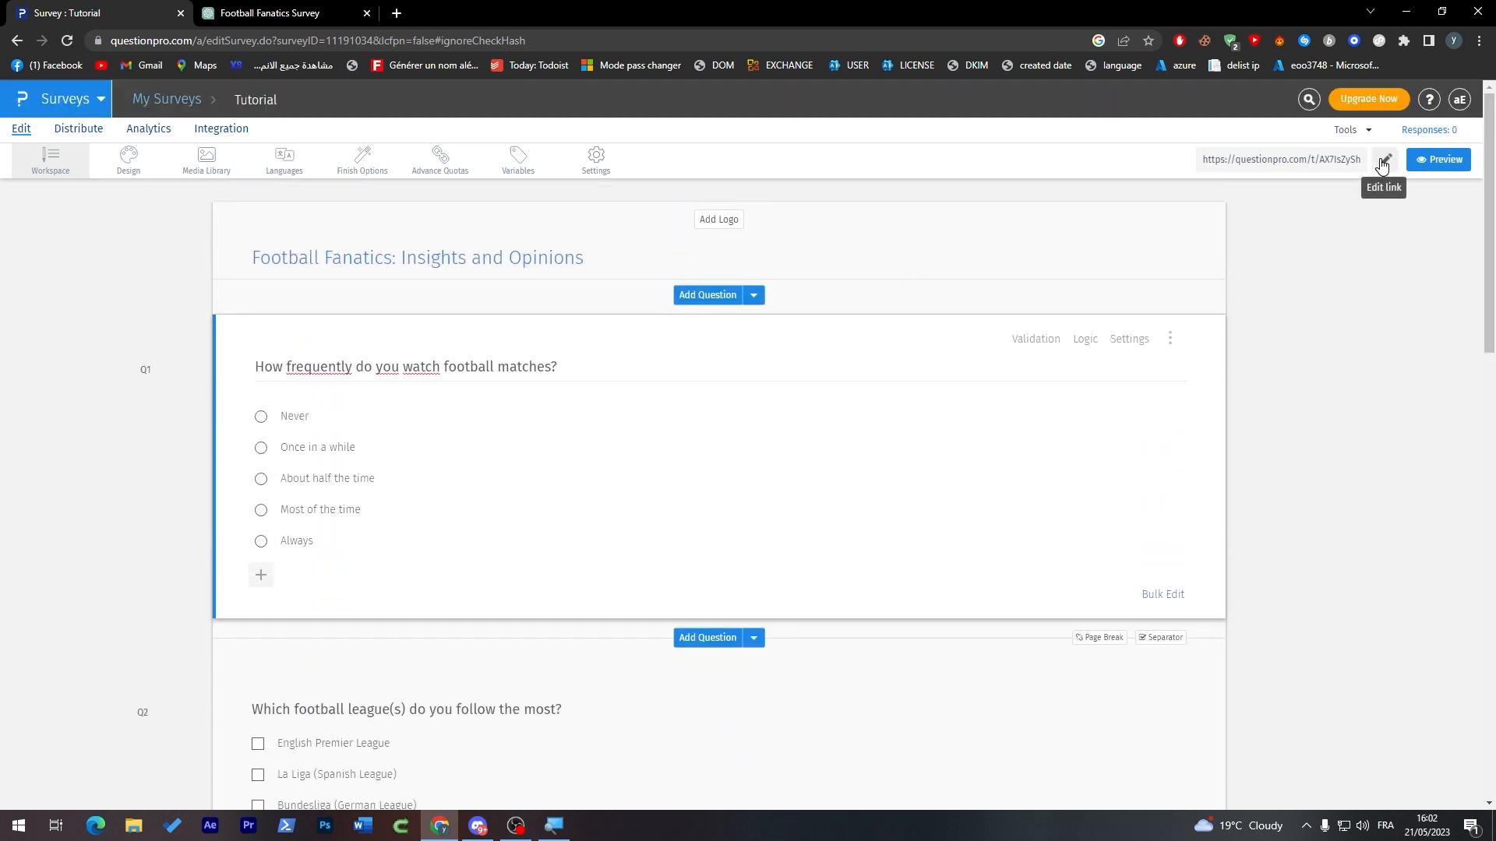
{"action": "left_click", "coordinate": [1441, 159]}
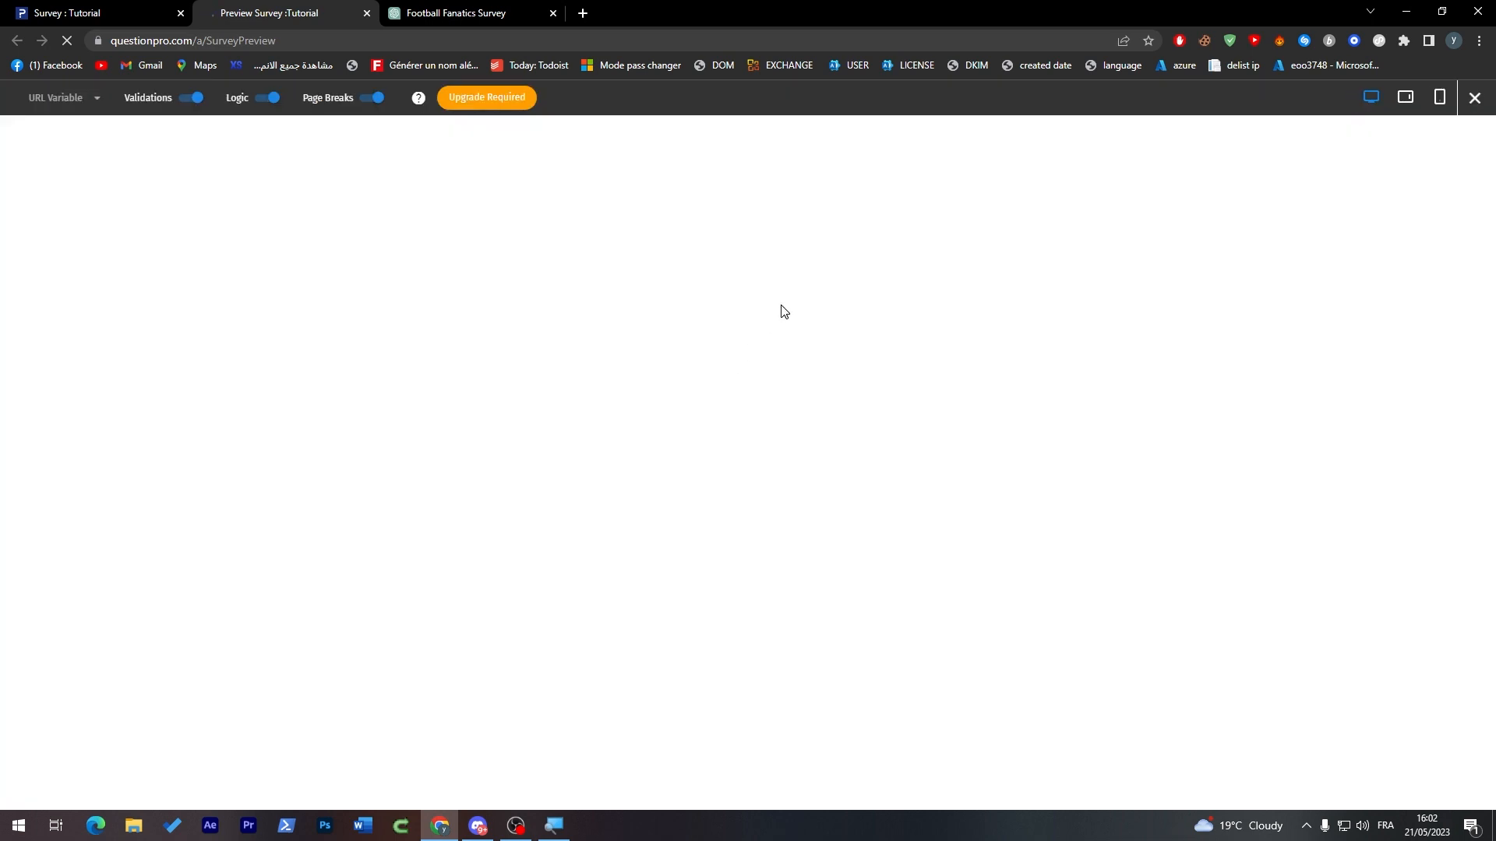
{"action": "left_click", "coordinate": [372, 499]}
{"action": "left_click_drag", "start_coordinate": [306, 356], "coordinate": [479, 356]}
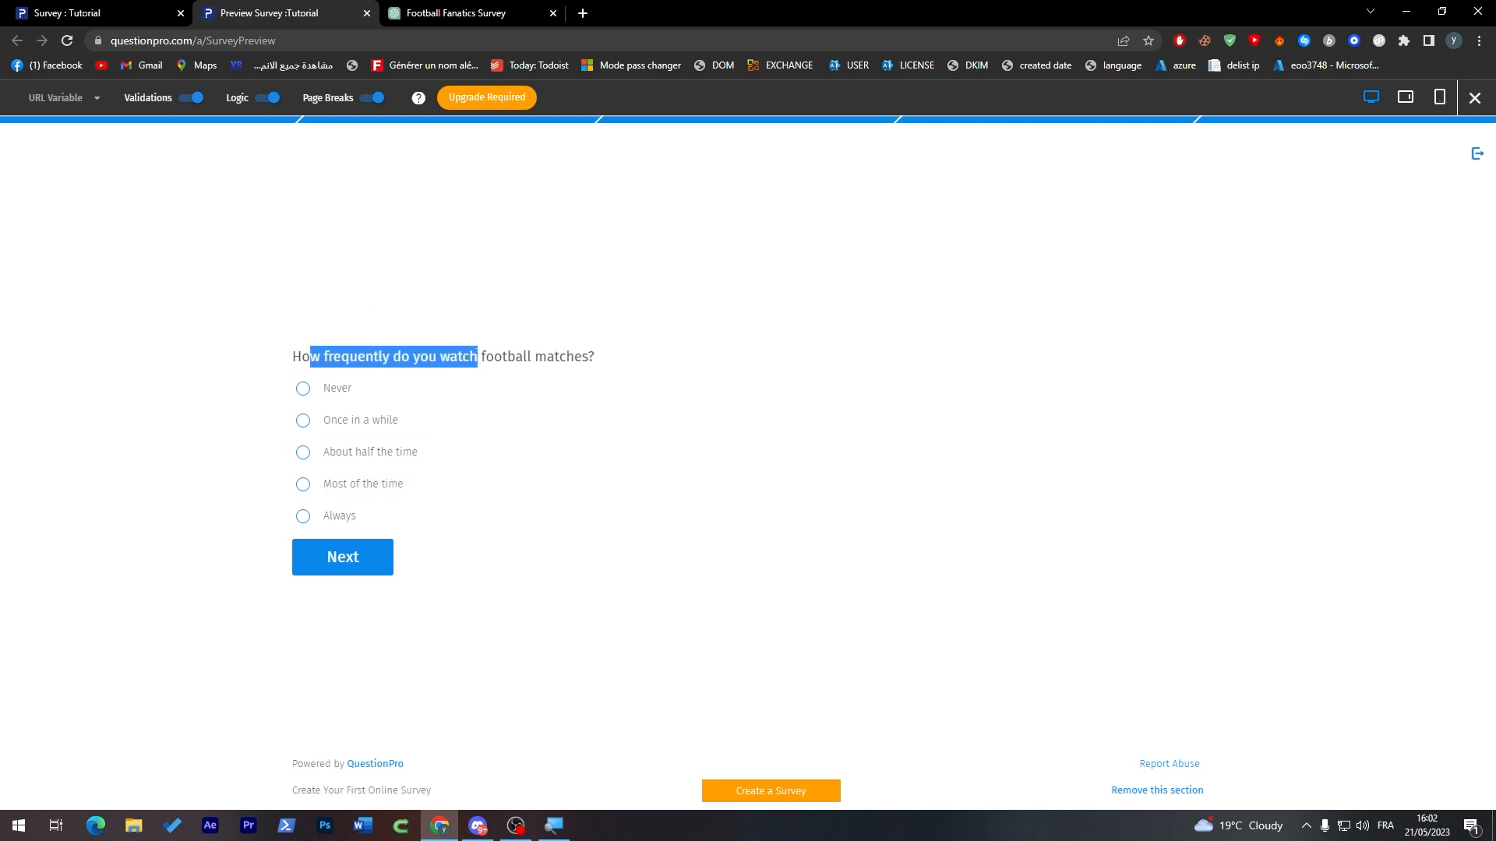
{"action": "triple_click", "coordinate": [347, 360]}
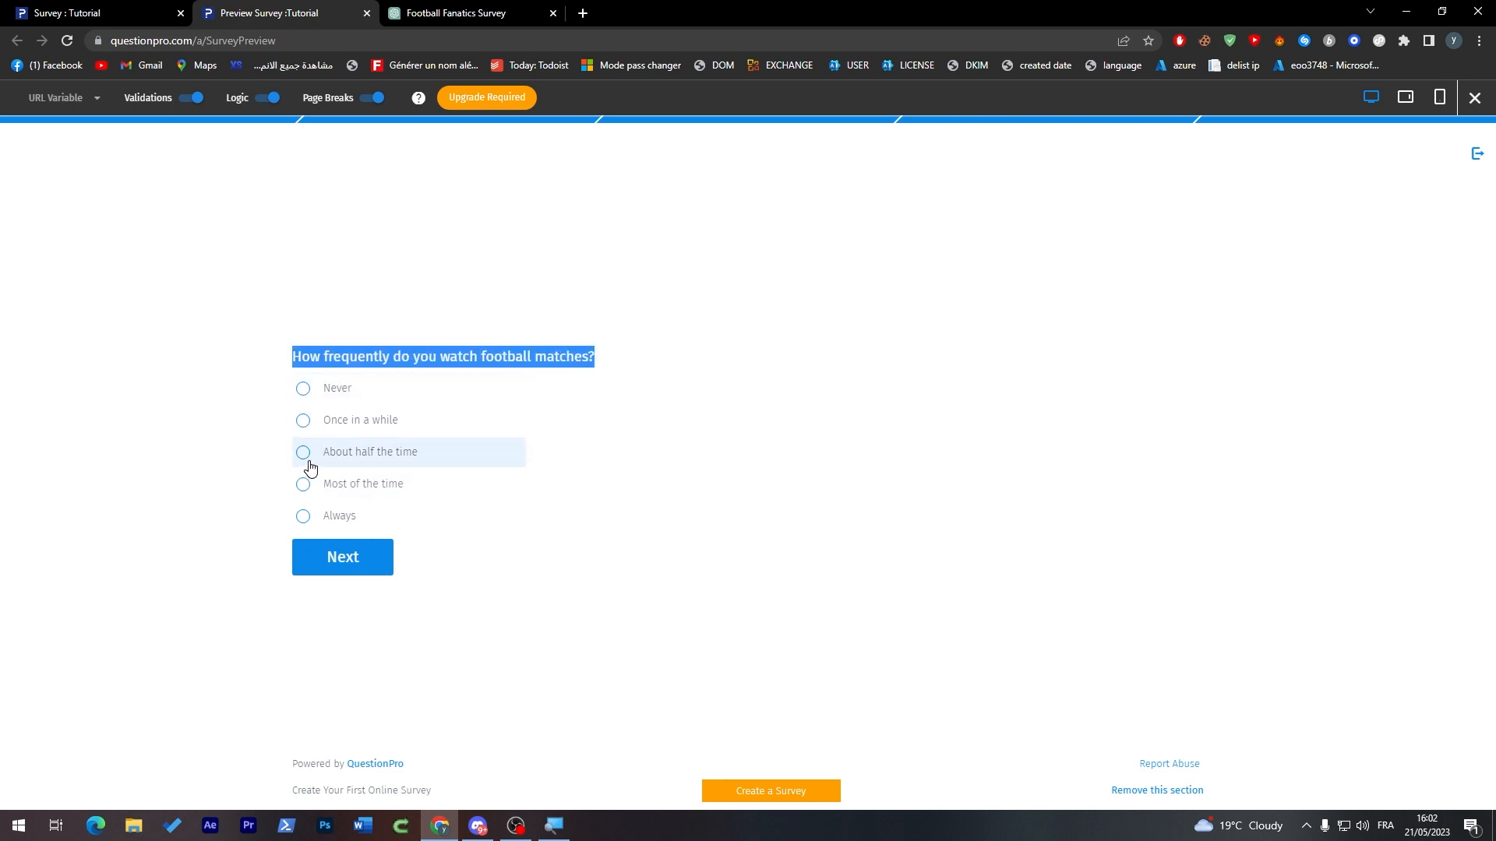
{"action": "left_click", "coordinate": [387, 470]}
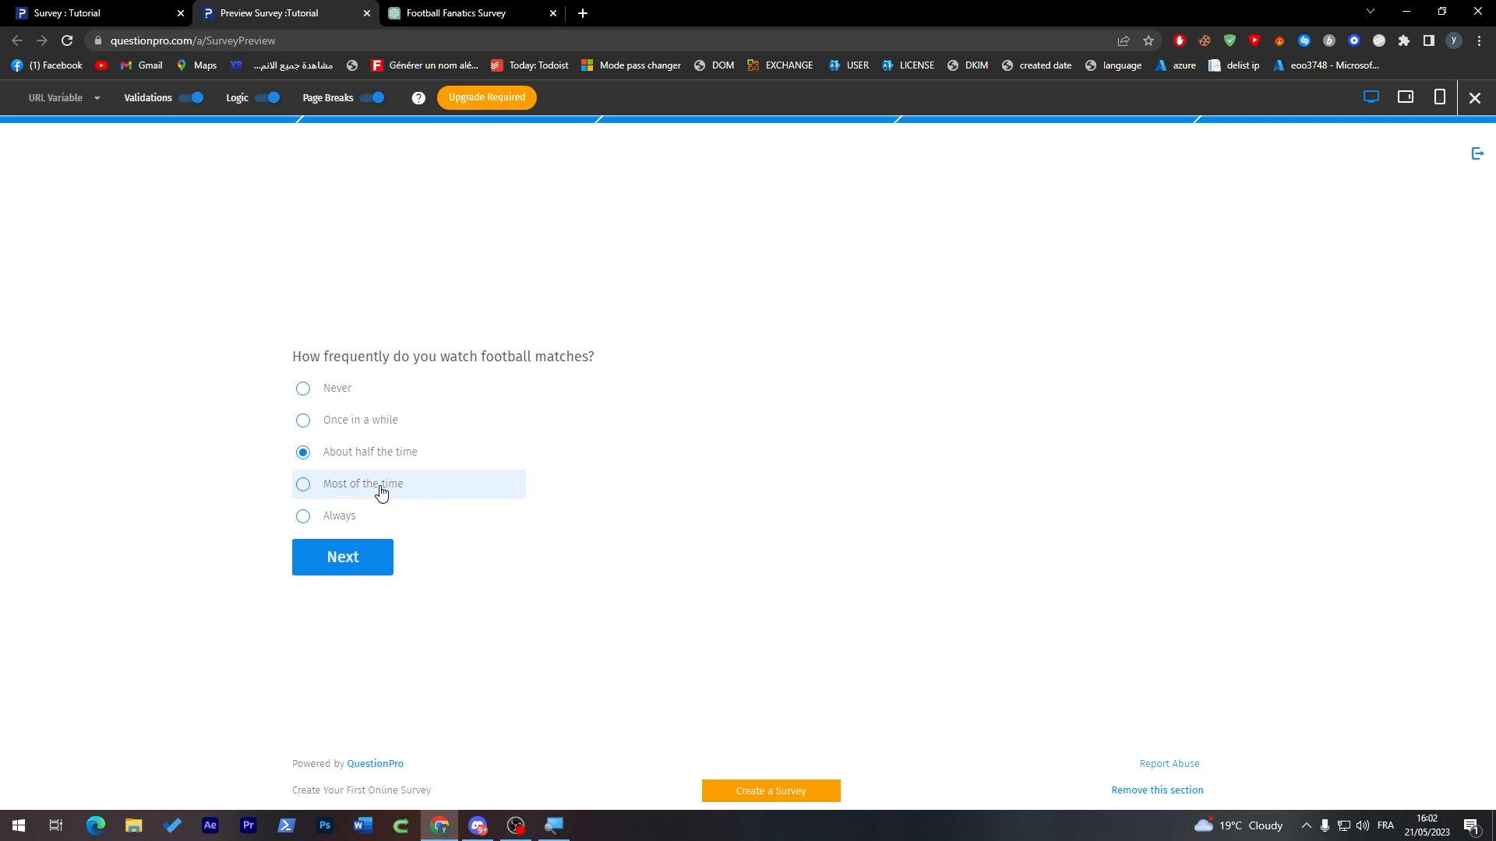
{"action": "left_click", "coordinate": [372, 558]}
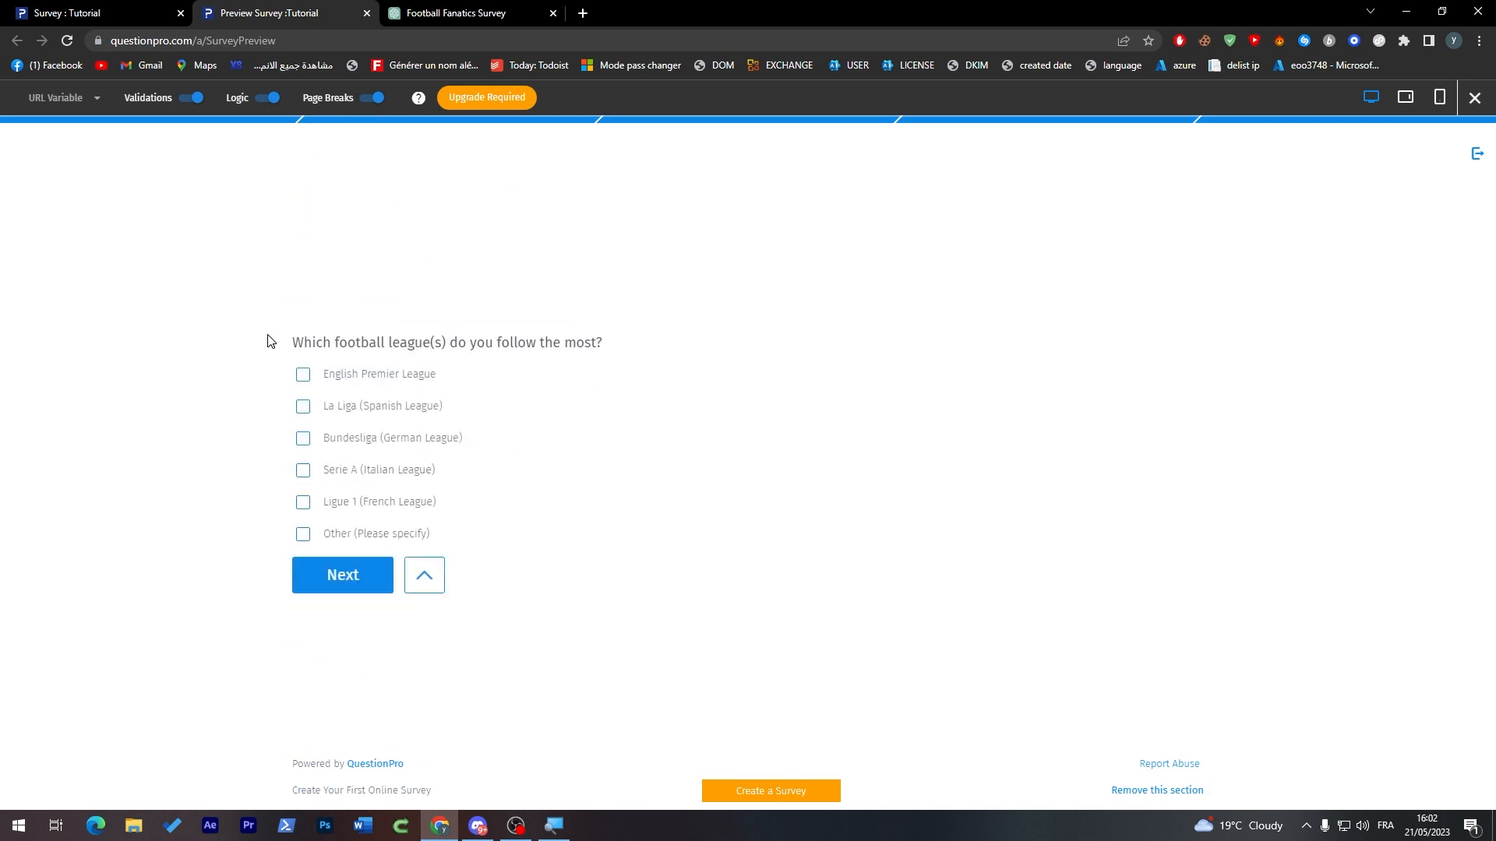
Step: Answer the league question with English Premier League, La Liga (Spanish League) and Ligue 1 (French League), and continue
{"action": "left_click_drag", "start_coordinate": [304, 342], "coordinate": [489, 350]}
{"action": "left_click", "coordinate": [487, 352]}
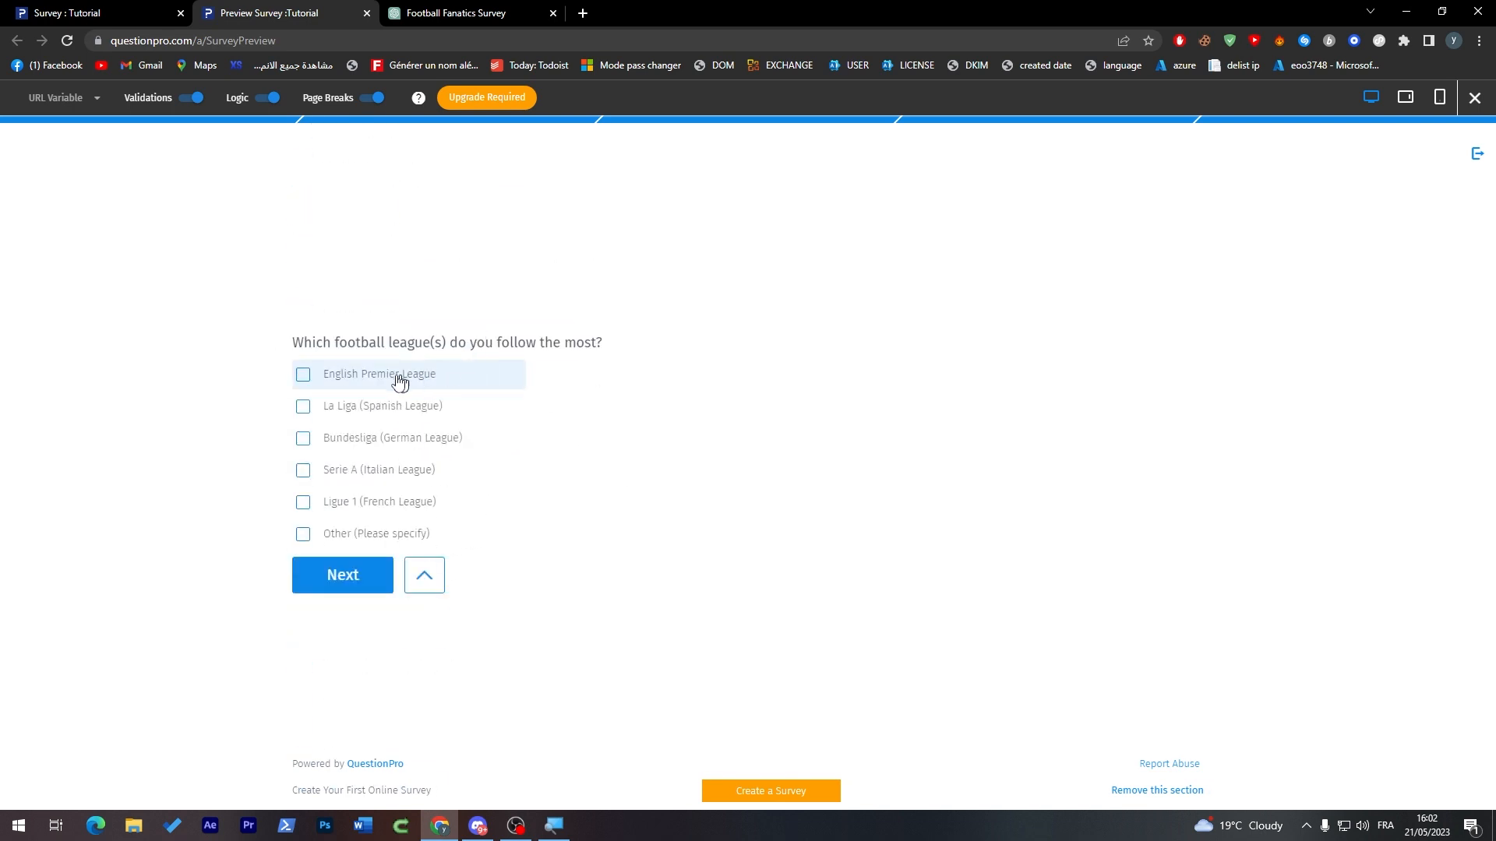
{"action": "left_click", "coordinate": [303, 375]}
{"action": "left_click", "coordinate": [303, 406]}
{"action": "left_click", "coordinate": [304, 470]}
{"action": "left_click", "coordinate": [303, 406]}
{"action": "left_click", "coordinate": [303, 375]}
{"action": "left_click", "coordinate": [302, 466]}
{"action": "left_click", "coordinate": [303, 406]}
{"action": "left_click", "coordinate": [304, 375]}
{"action": "left_click", "coordinate": [303, 501]}
{"action": "left_click", "coordinate": [342, 575]}
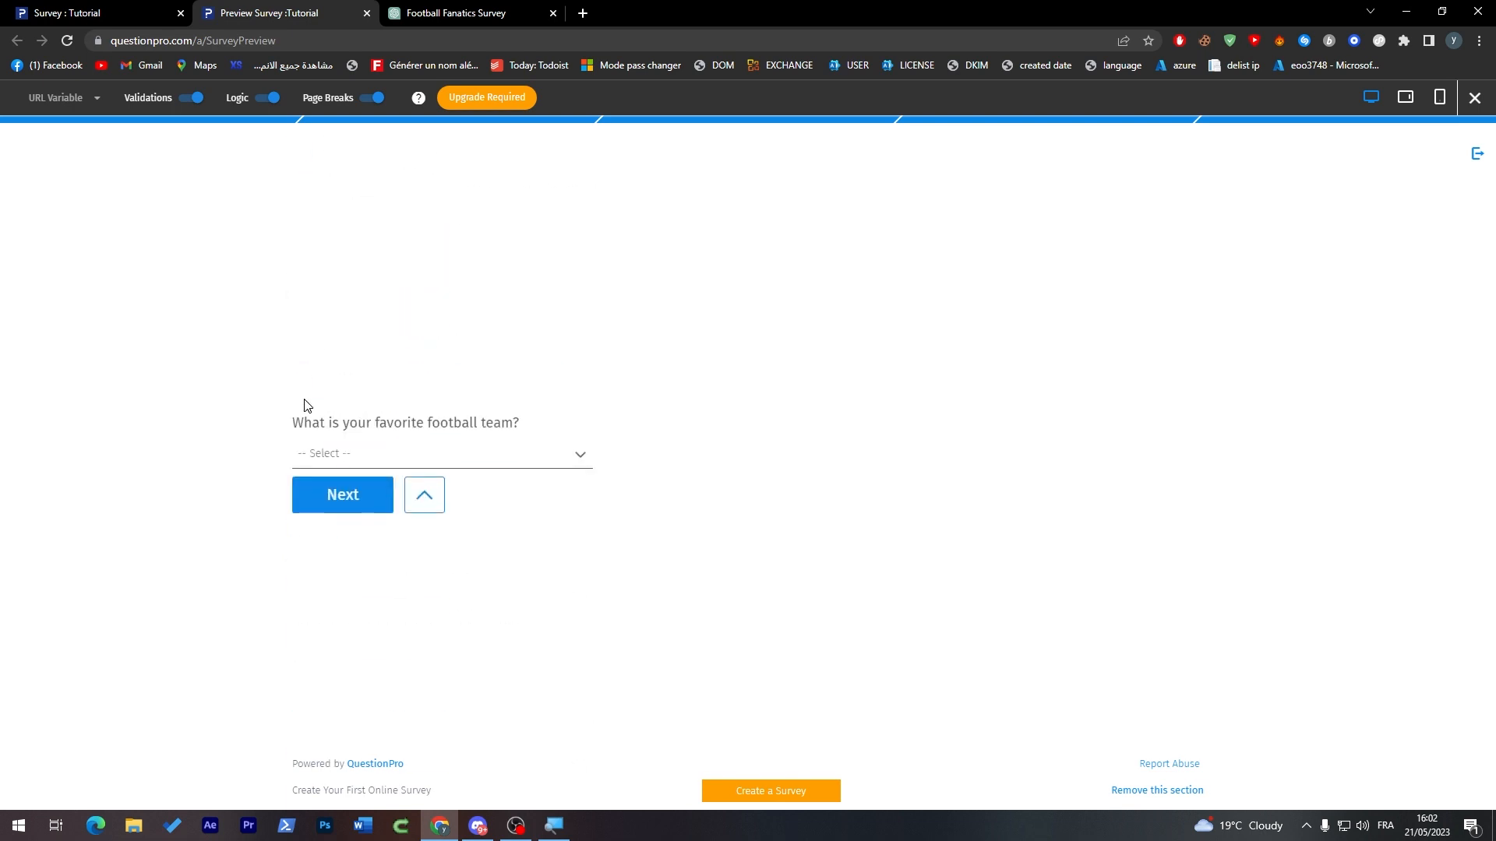
Step: Choose Barcelona as favorite team, enter "ezrezrezrezrezrezrez" for the favorite-player question, and submit the survey
{"action": "left_click", "coordinate": [483, 465]}
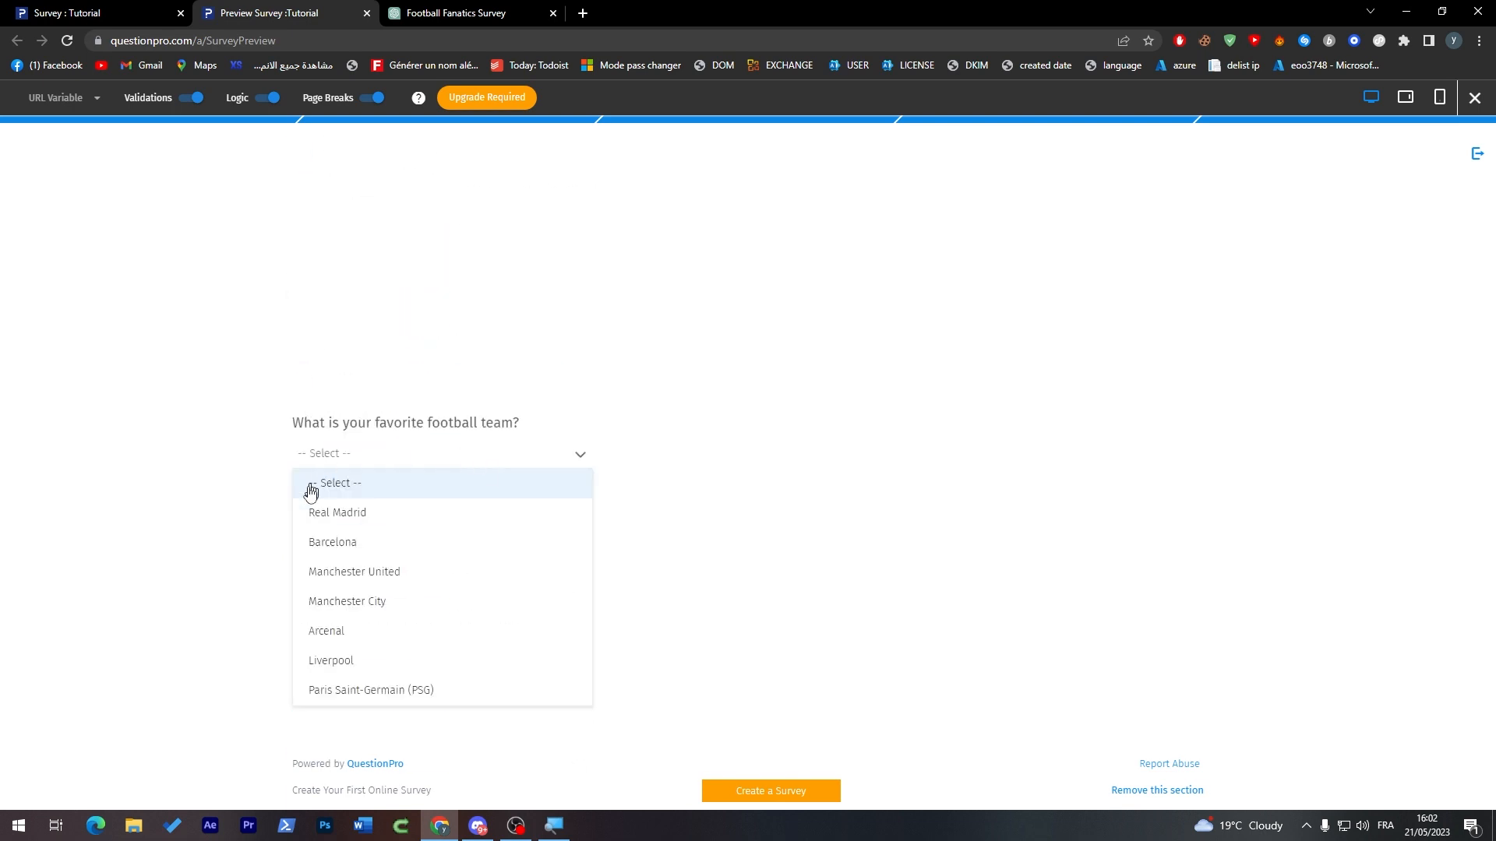
{"action": "left_click", "coordinate": [361, 534]}
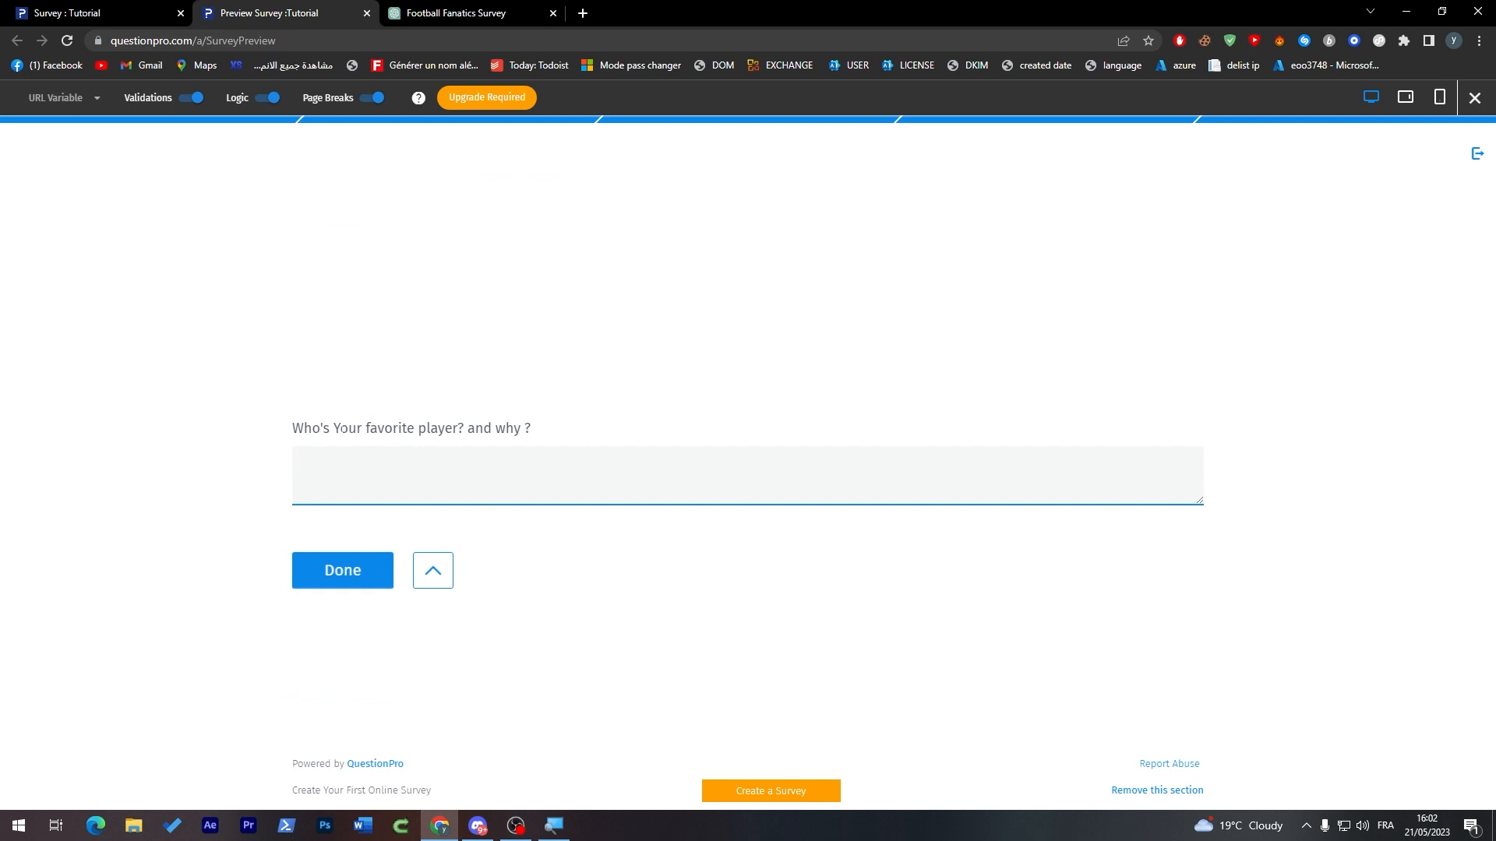
{"action": "type", "text": "ezrezrezrezrezrezrez"}
{"action": "left_click", "coordinate": [335, 566]}
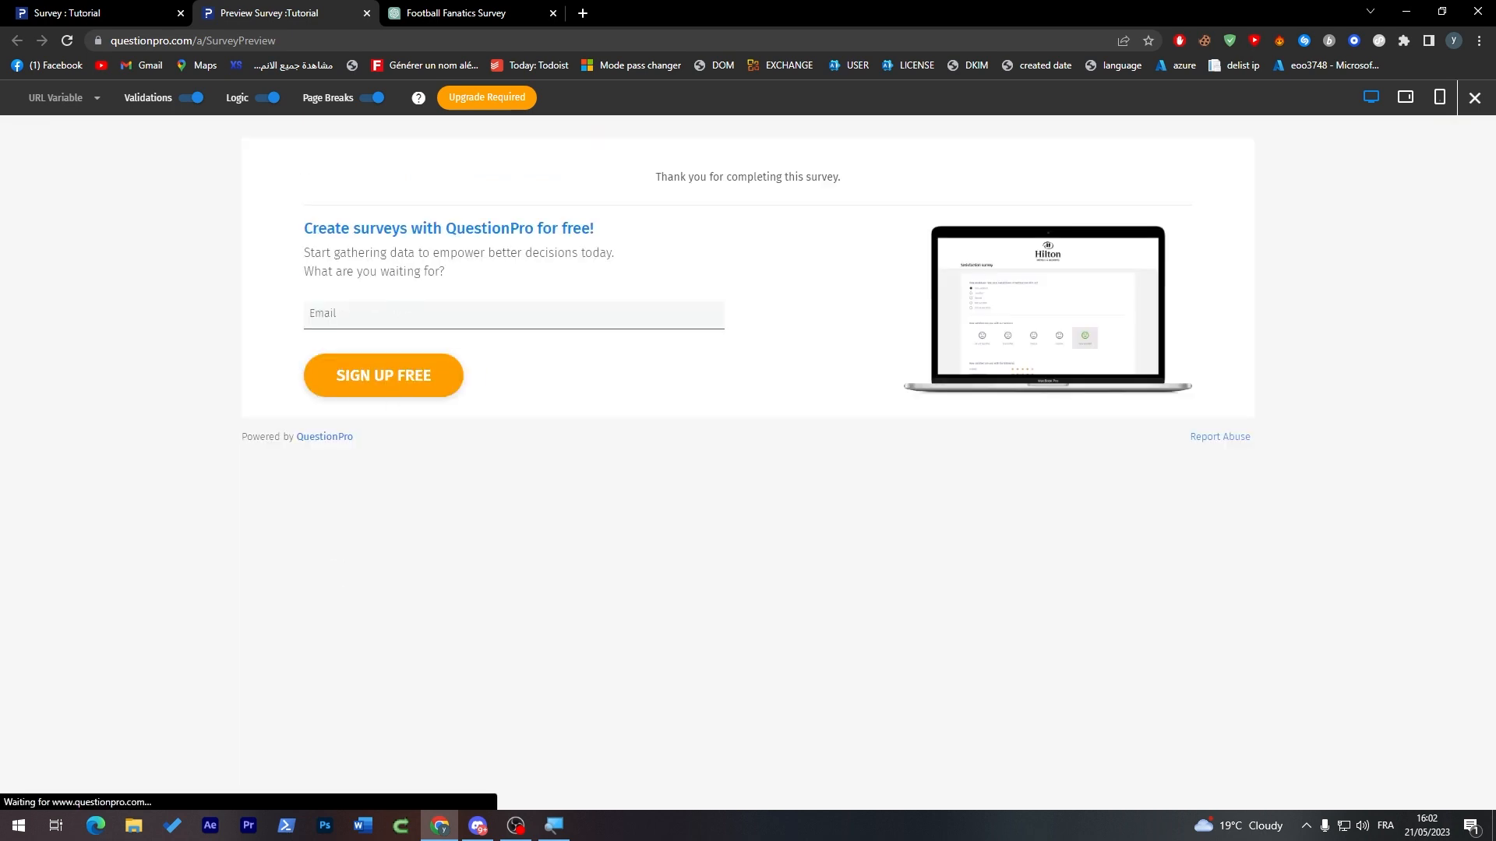
{"action": "triple_click", "coordinate": [812, 177]}
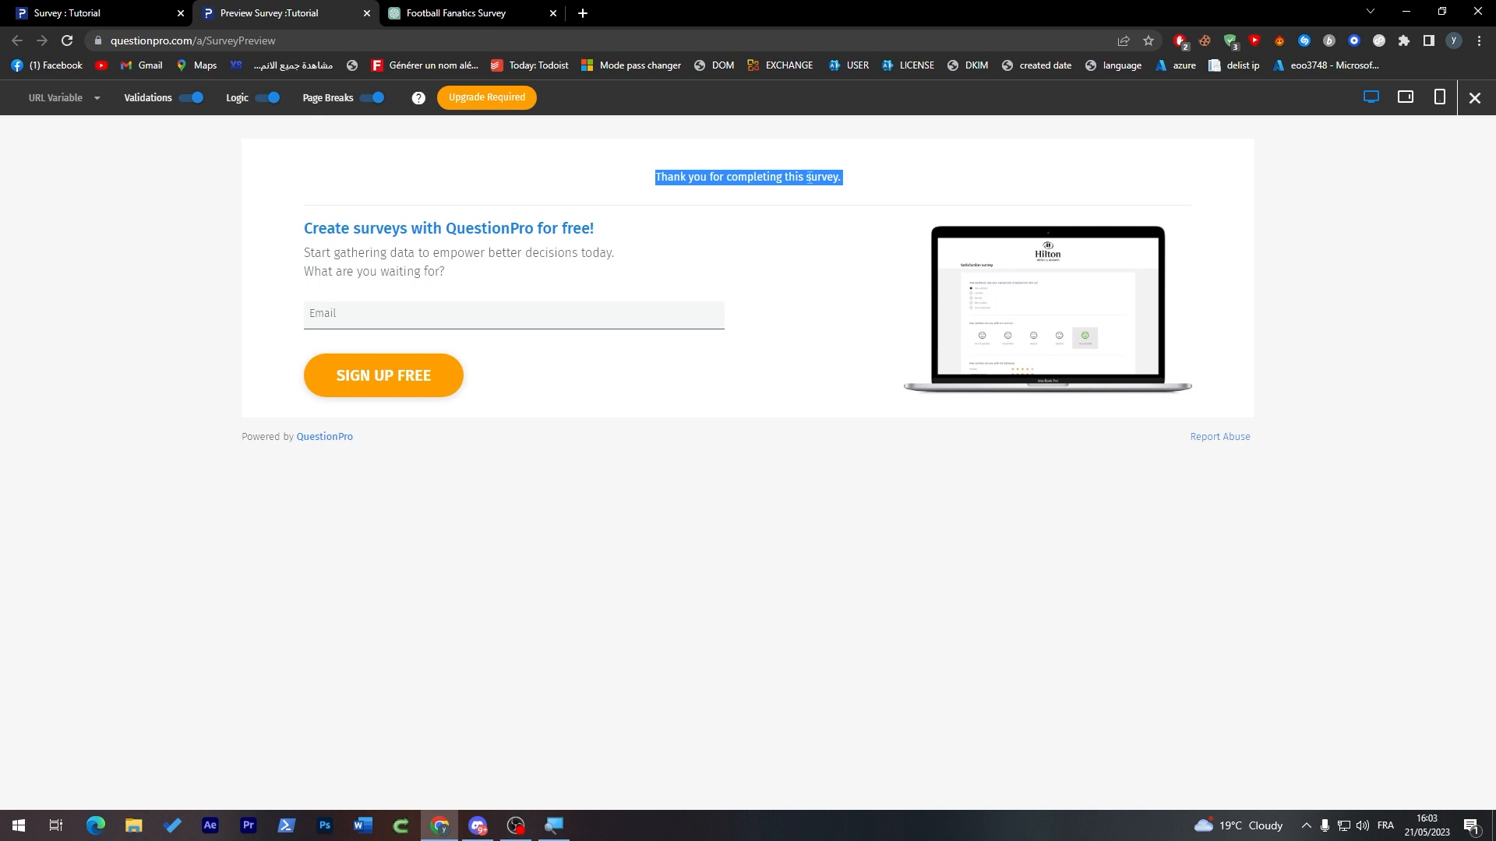
Step: Return to the survey editor and reload it to refresh the response count
{"action": "left_click", "coordinate": [109, 11]}
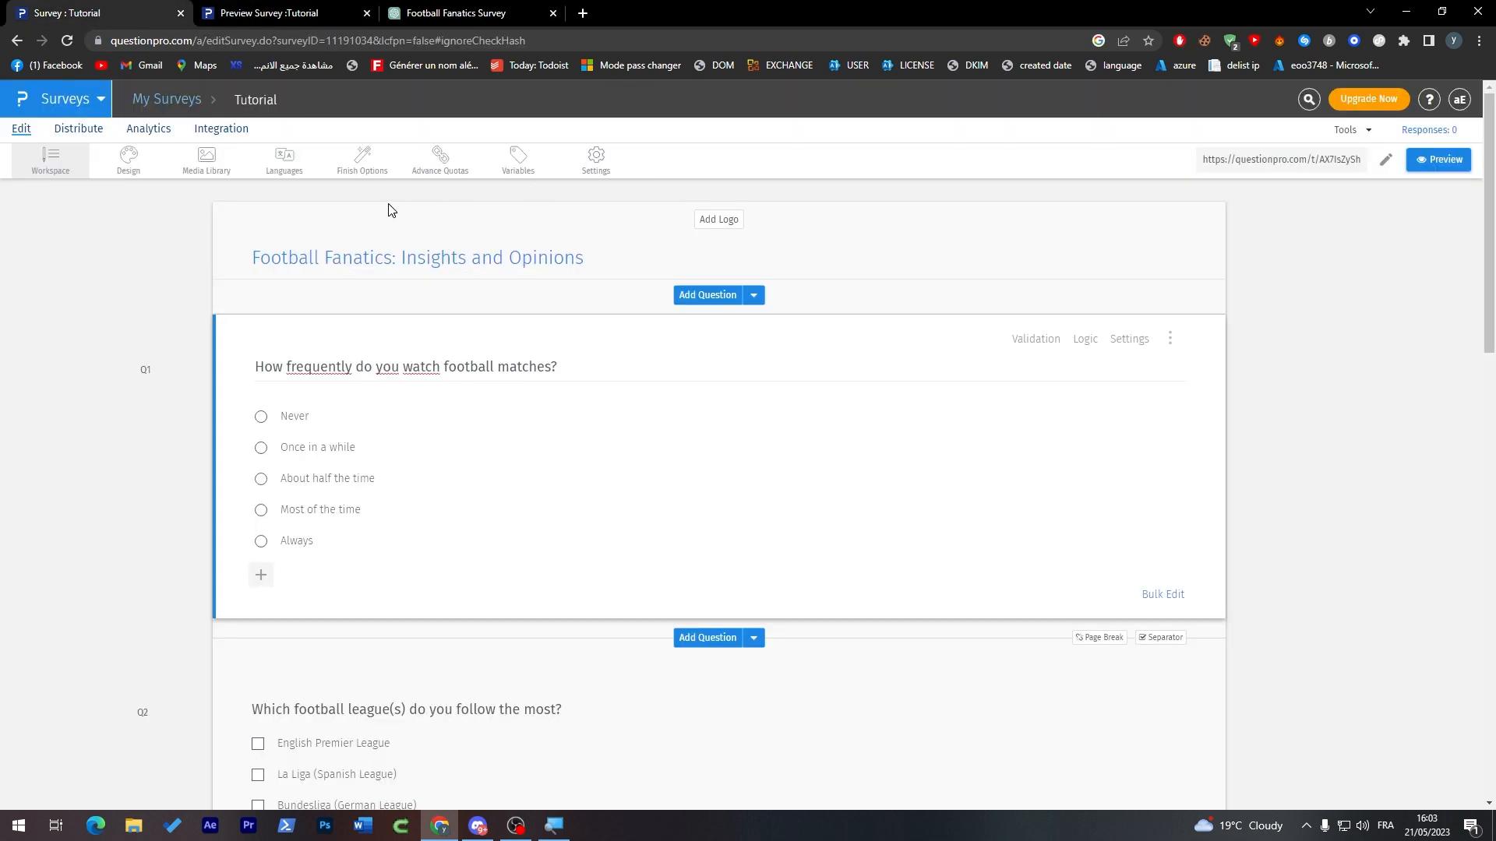
{"action": "left_click", "coordinate": [67, 39]}
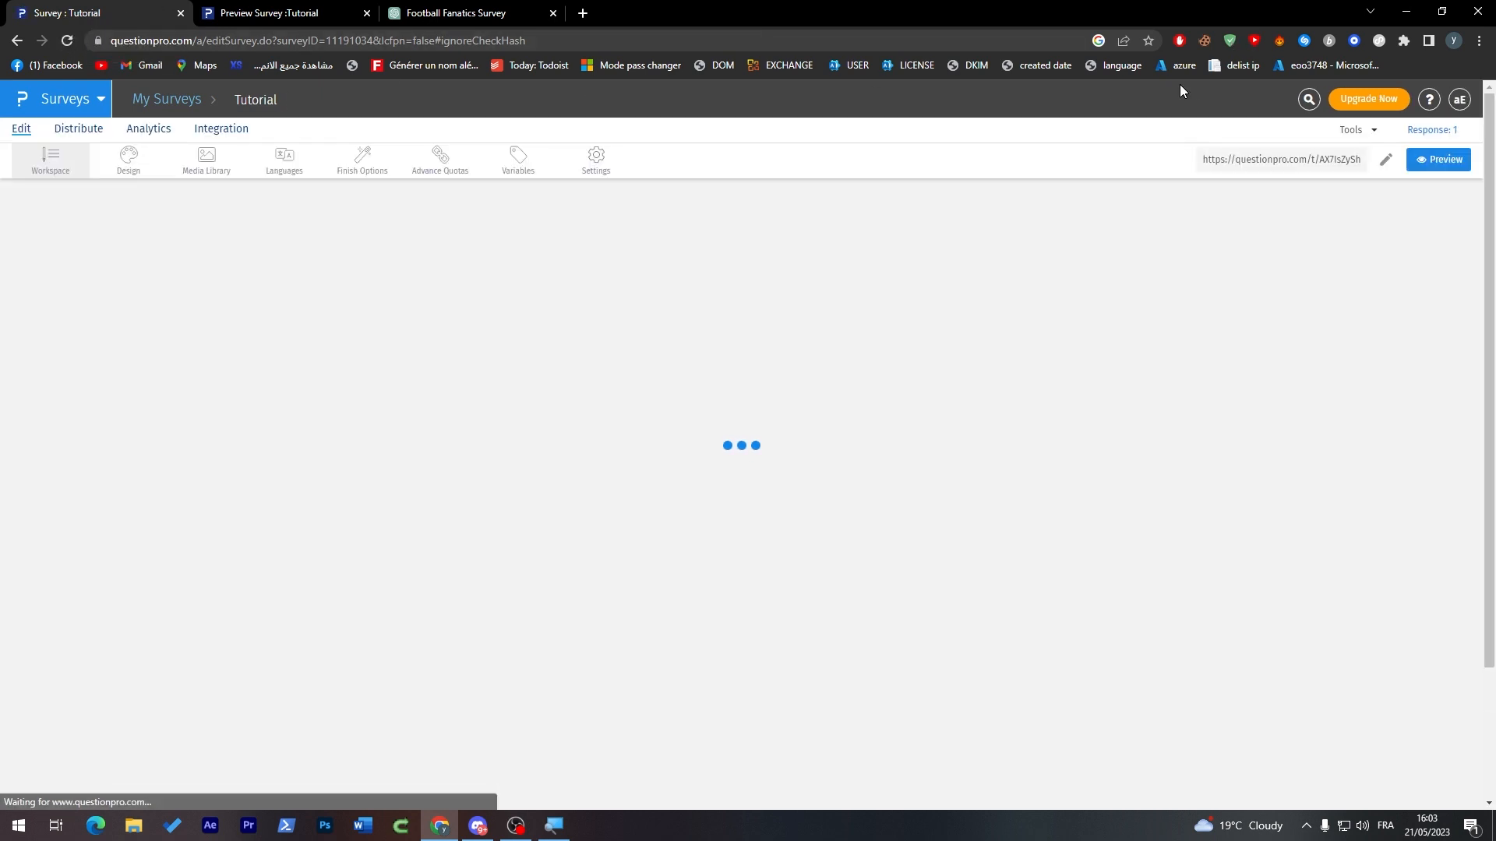
{"action": "left_click", "coordinate": [220, 9]}
{"action": "left_click", "coordinate": [121, 7]}
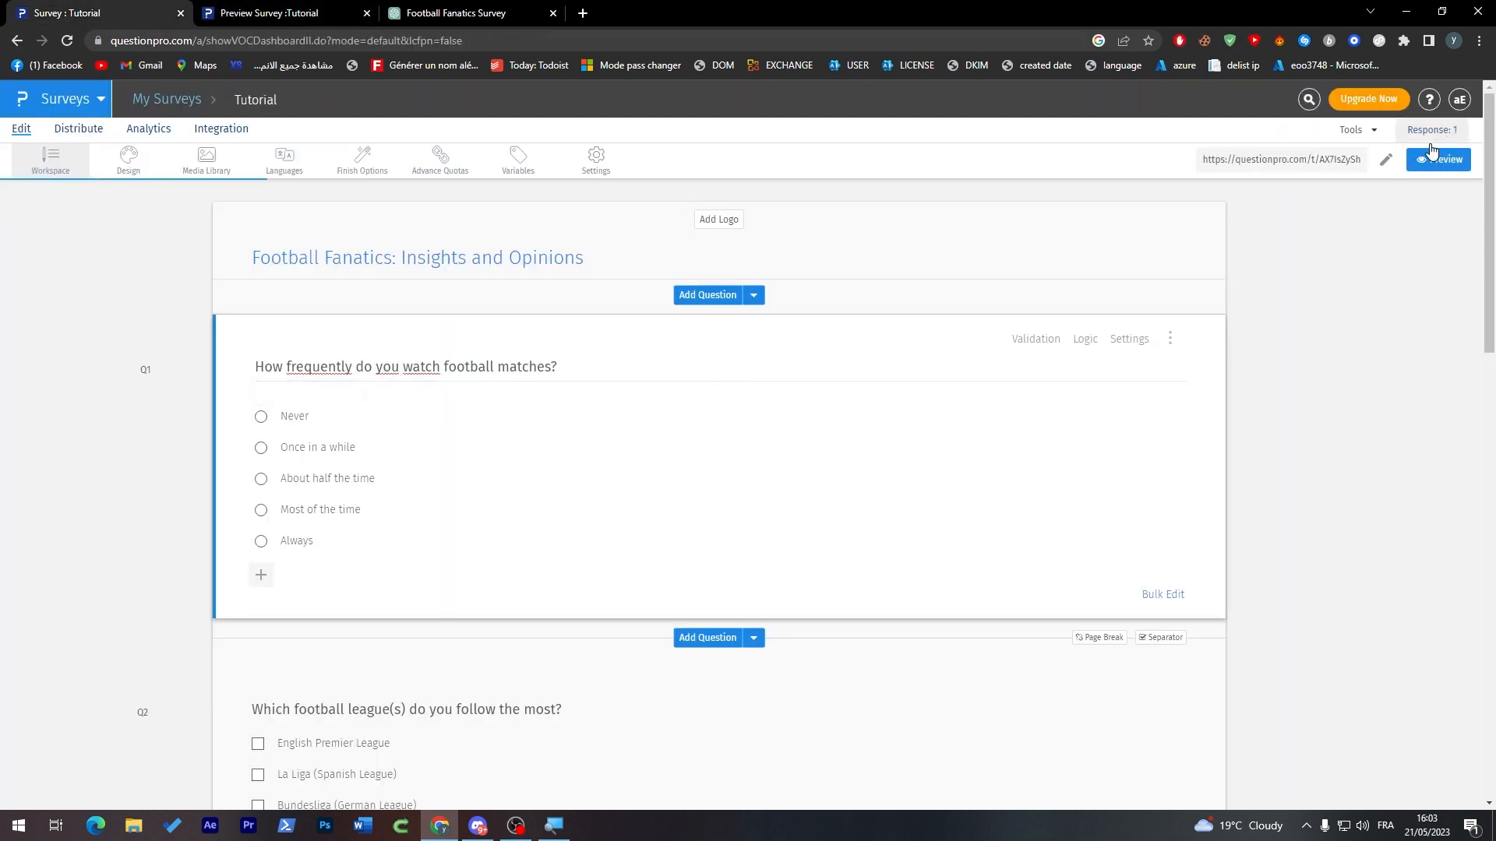
Step: Open the survey's response dashboard and examine the summary, response distribution map and question charts
{"action": "left_click", "coordinate": [1433, 130]}
{"action": "scroll", "coordinate": [1463, 317], "scroll_direction": "down", "scroll_amount": 10}
{"action": "scroll", "coordinate": [1445, 460], "scroll_direction": "down", "scroll_amount": 15}
{"action": "scroll", "coordinate": [1473, 571], "scroll_direction": "up", "scroll_amount": 16}
{"action": "scroll", "coordinate": [1447, 351], "scroll_direction": "up", "scroll_amount": 6}
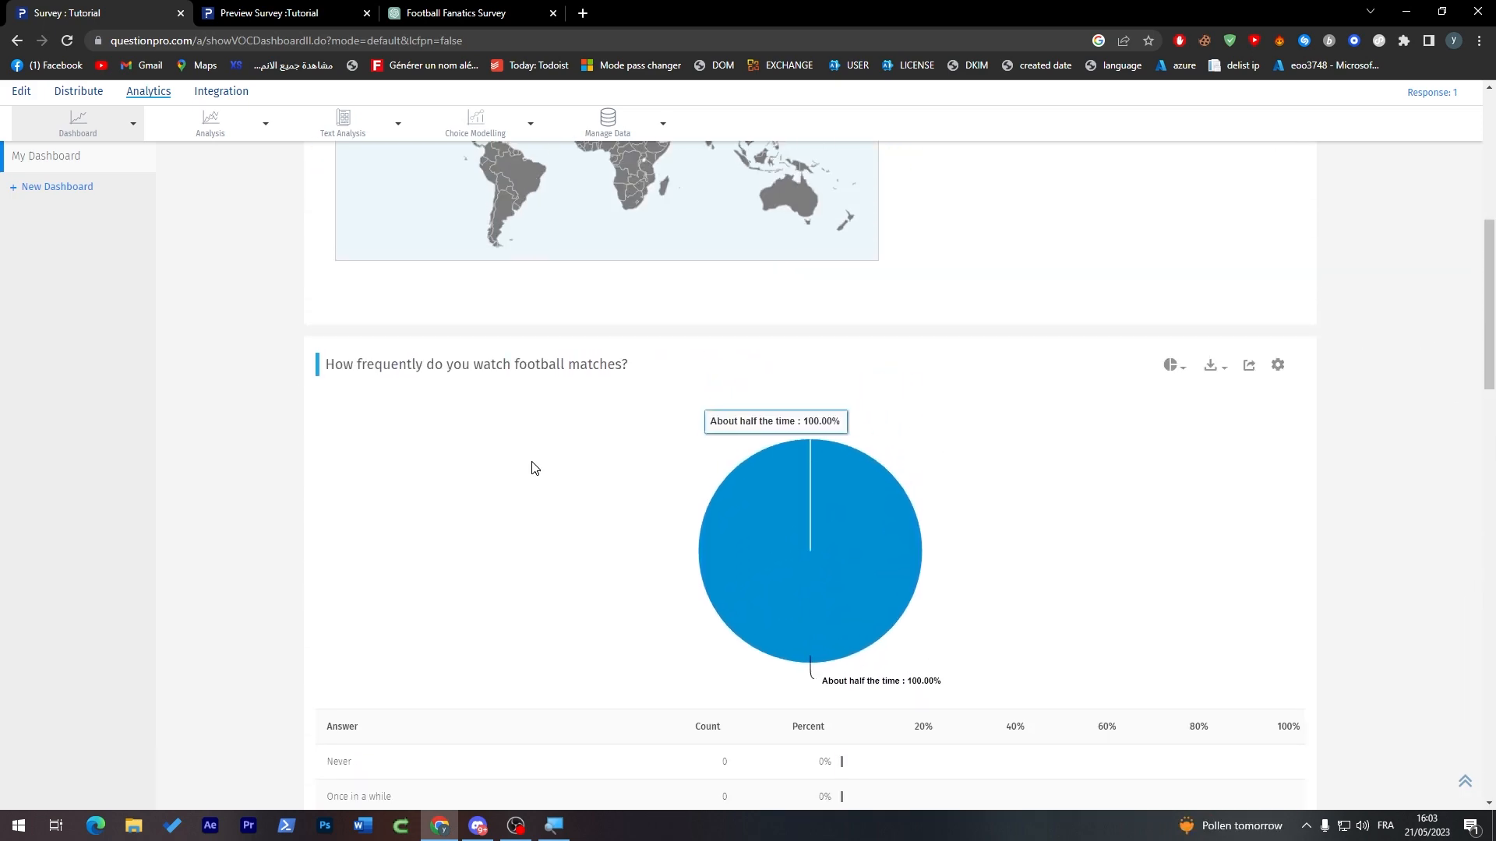
{"action": "left_click_drag", "start_coordinate": [1490, 314], "coordinate": [1493, 188]}
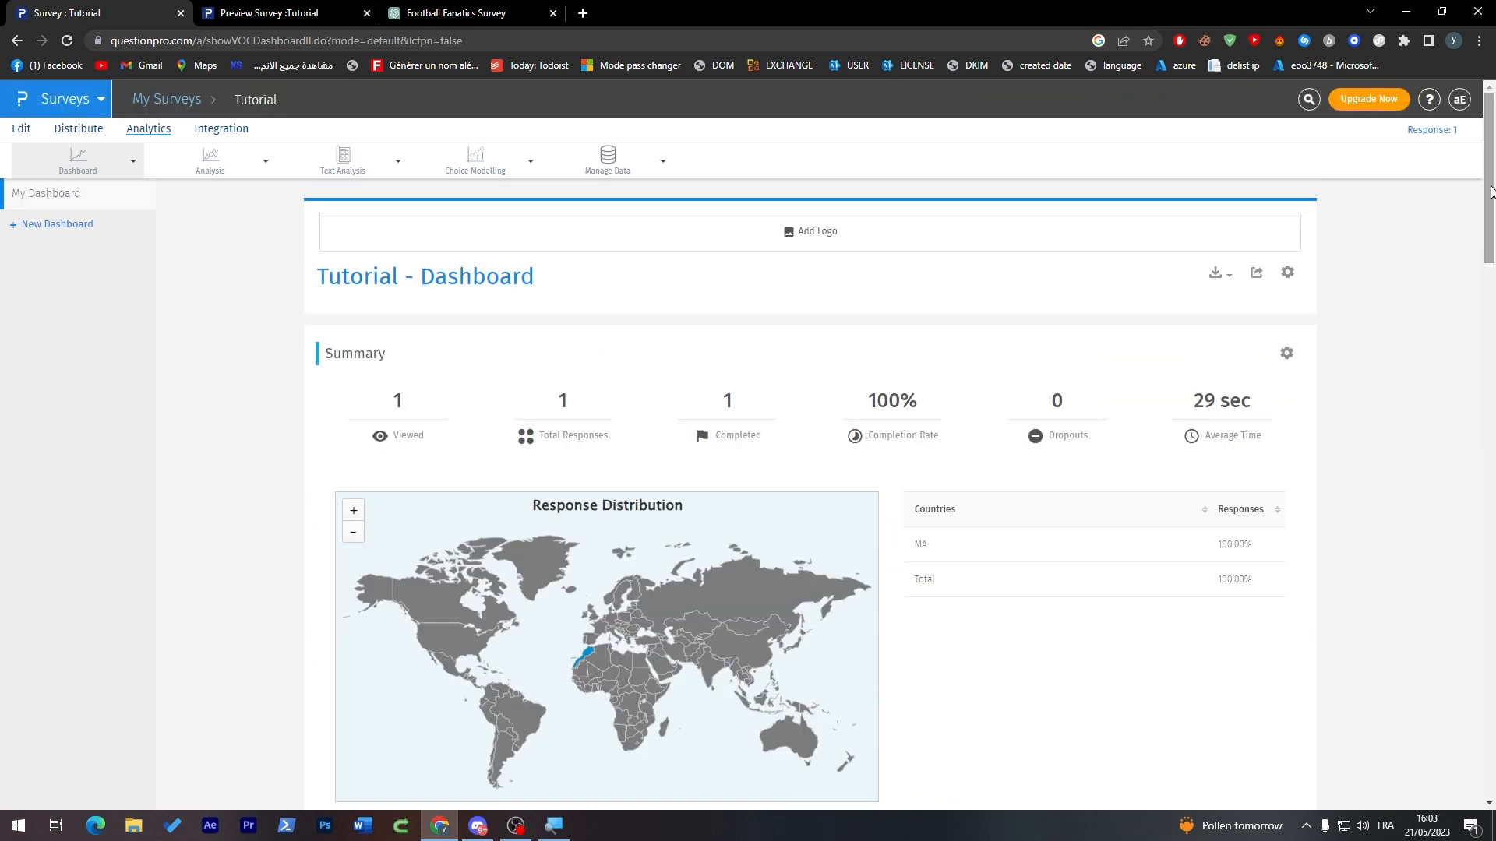